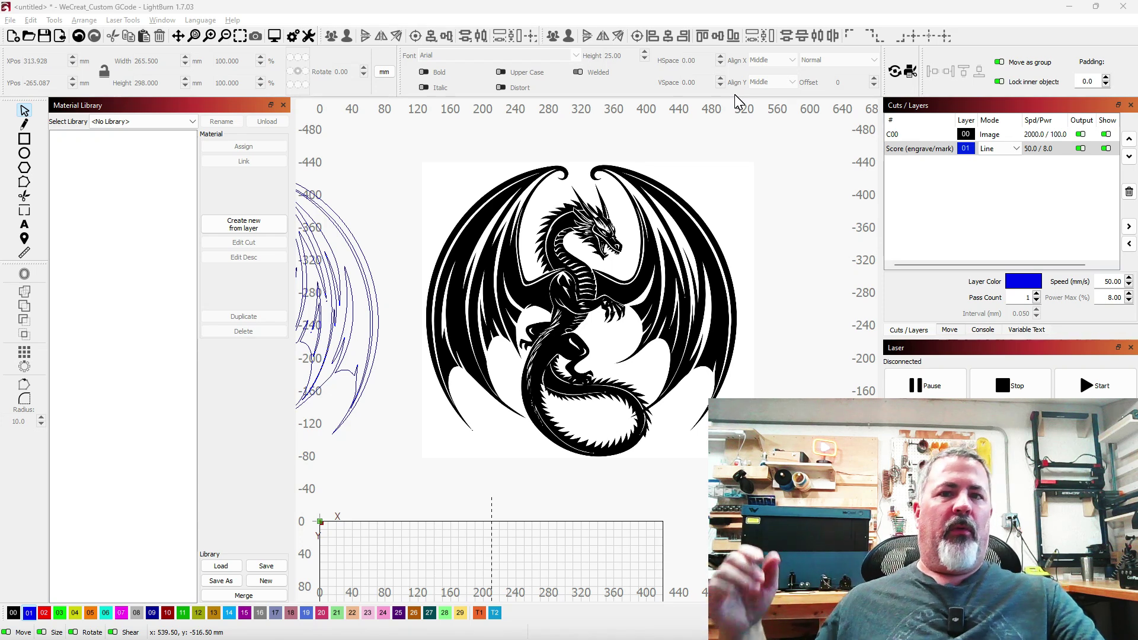
- Arrange the black dragon image and its blue line trace side by side above the work area
scroll(510, 371, down, 4)
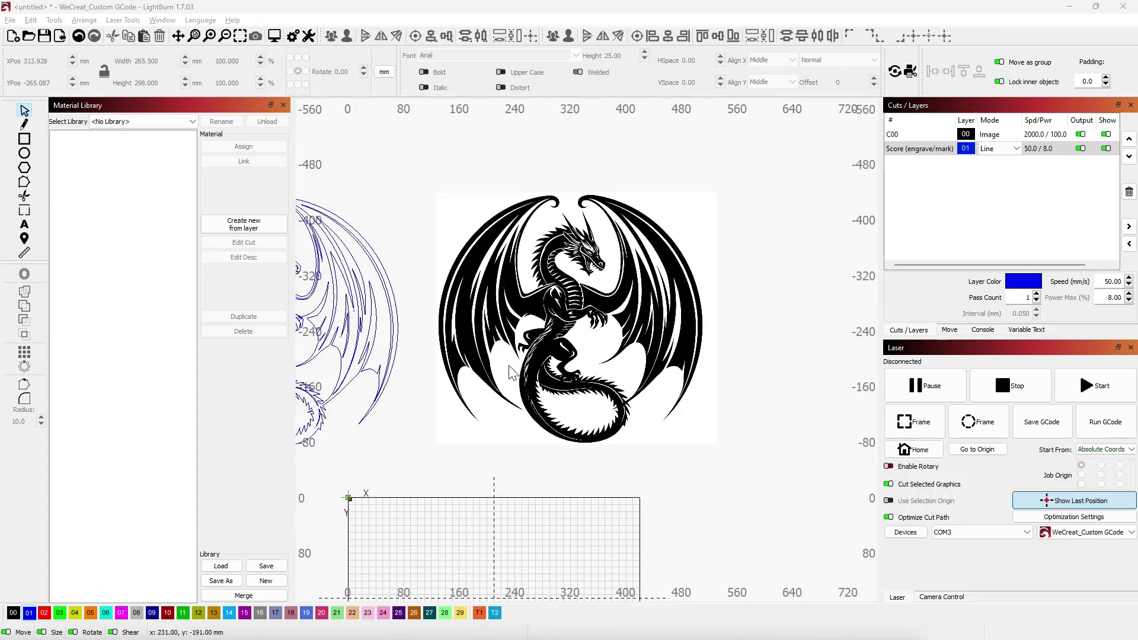
drag(472, 405, 565, 398)
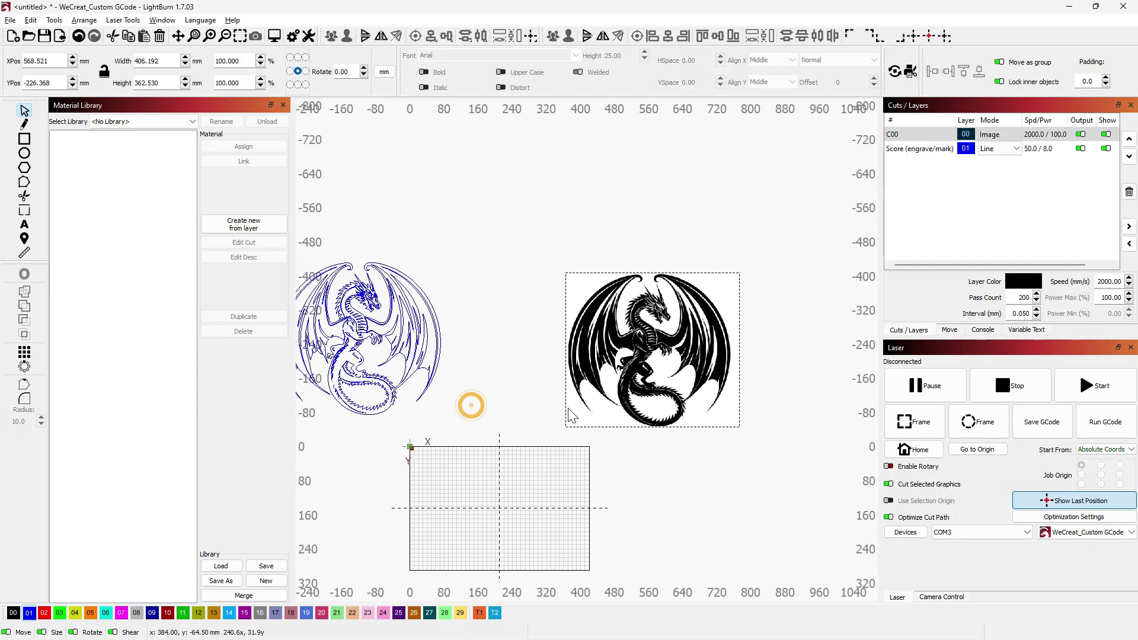
click(377, 341)
drag(377, 341, 468, 339)
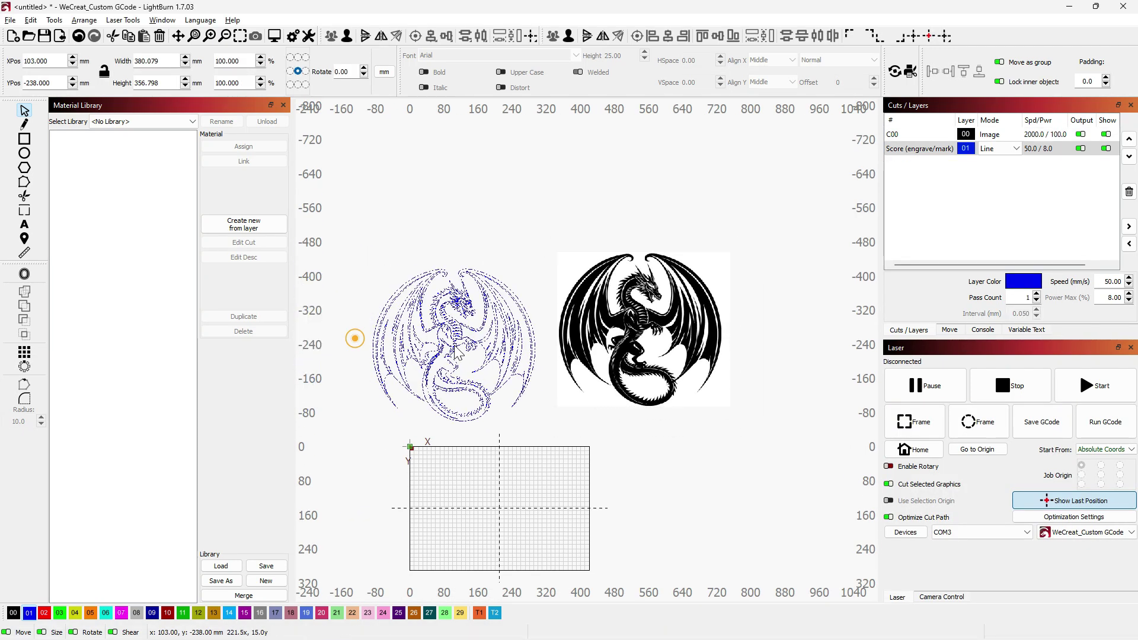
click(719, 355)
mouse_move(624, 333)
mouse_down()
mouse_move(658, 323)
mouse_move(633, 326)
mouse_up()
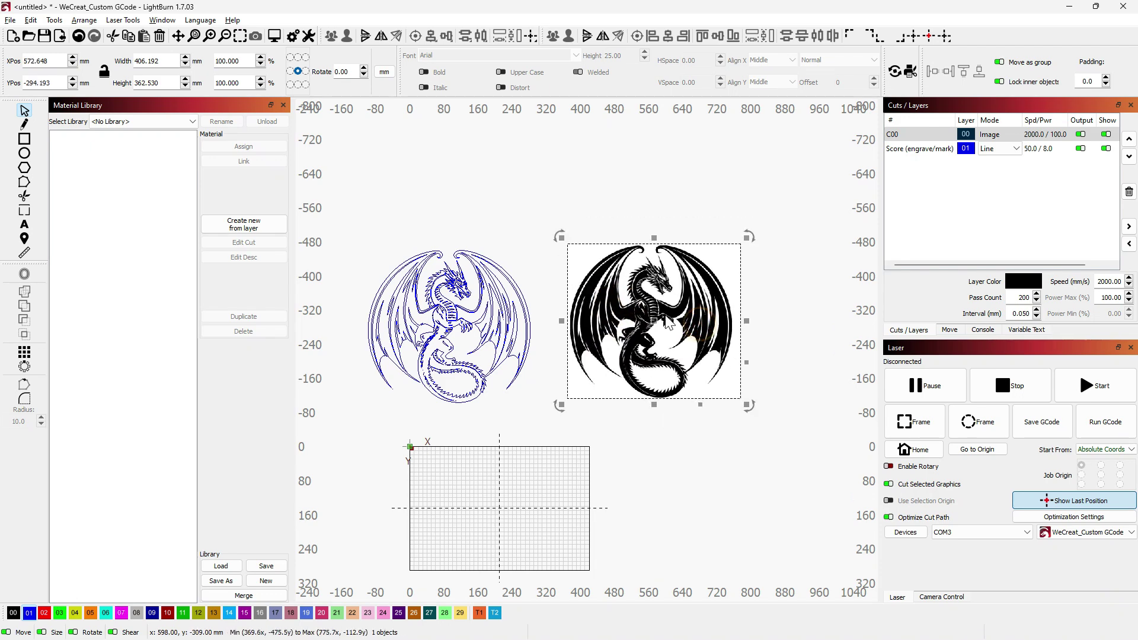
- Nudge the dragon image slightly and move the line trace closer to it, centred at X 110, Y -297 mm
scroll(702, 332, up, 4)
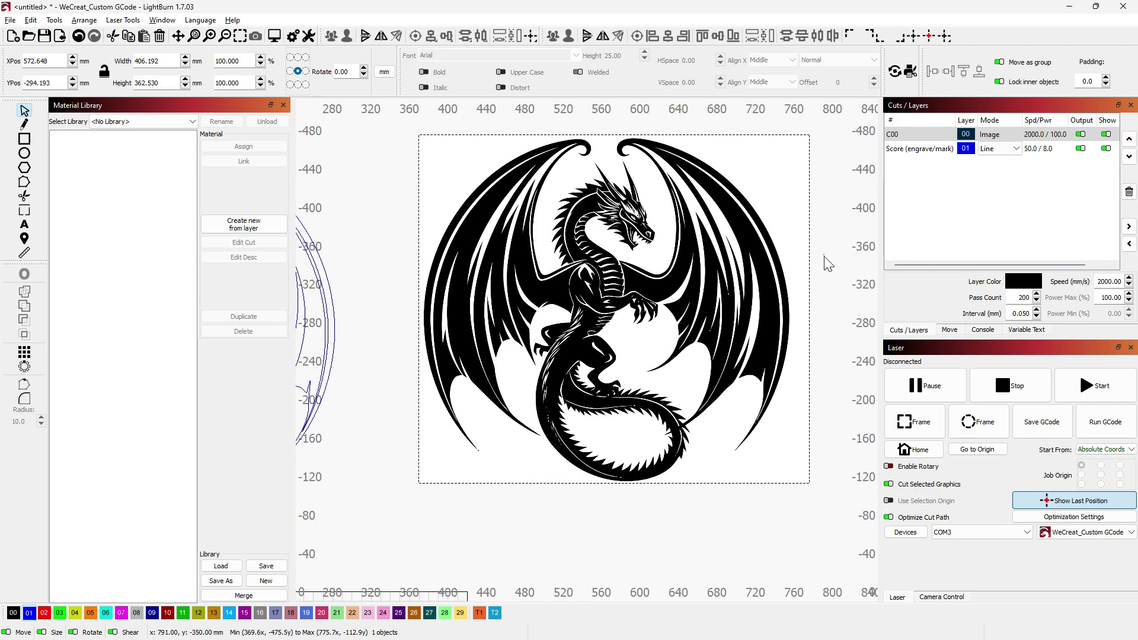
drag(608, 285, 609, 285)
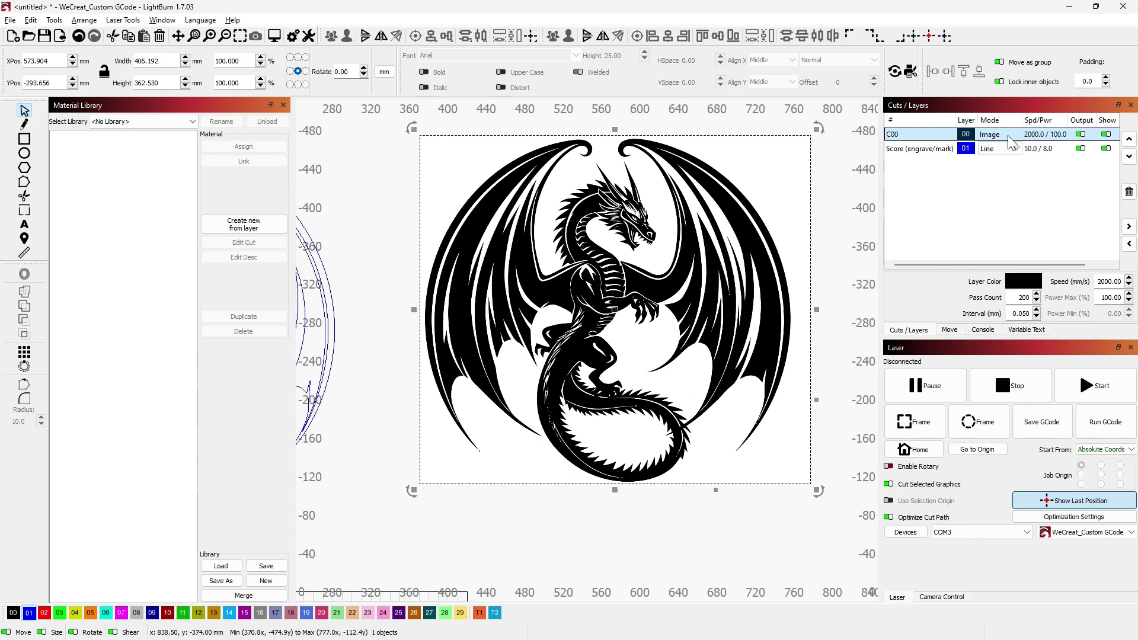
scroll(545, 281, down, 2)
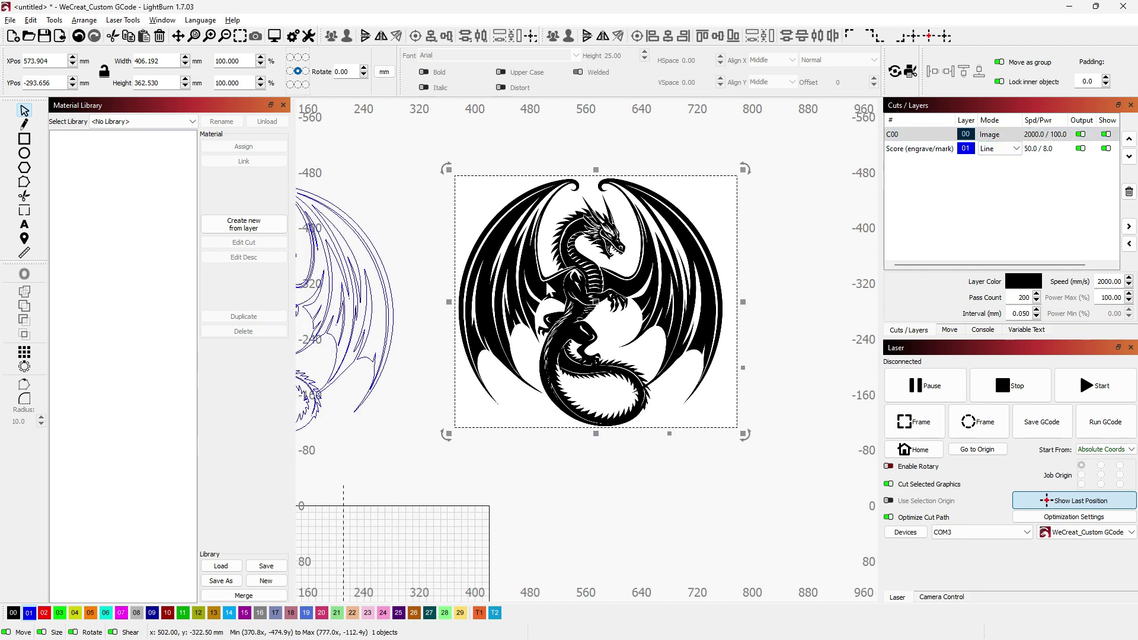
drag(336, 476, 541, 486)
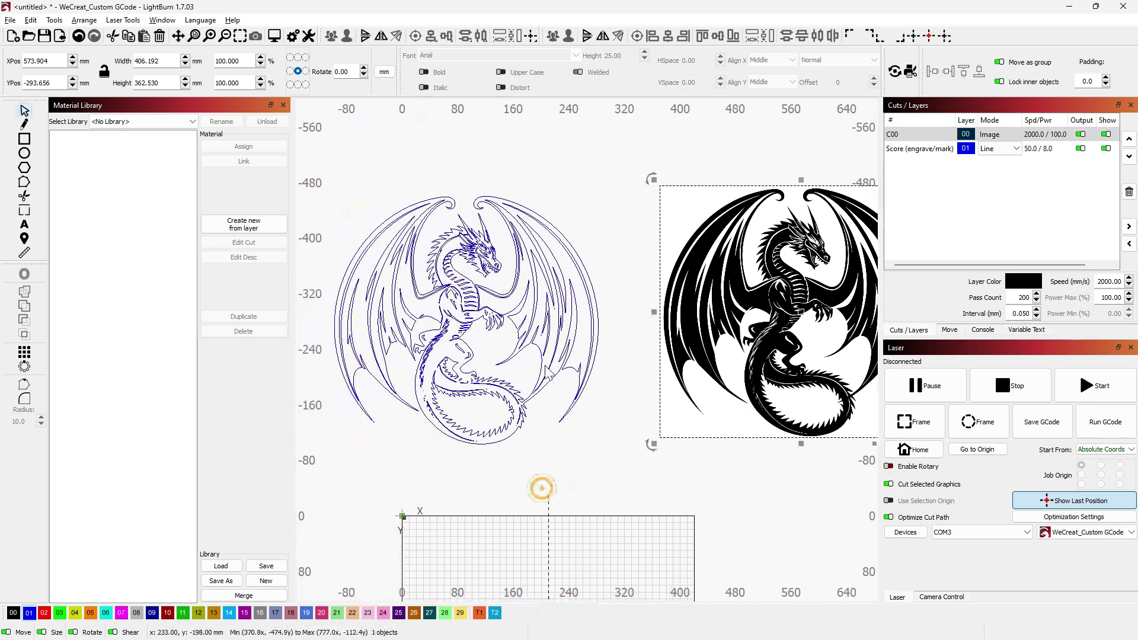
click(468, 306)
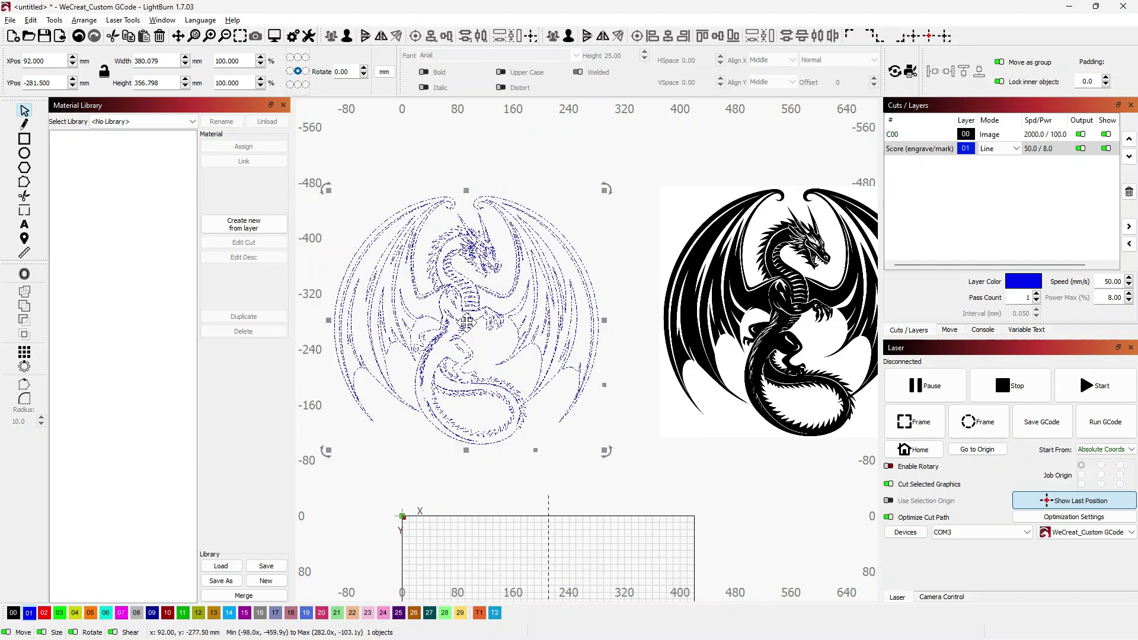
drag(470, 329, 482, 318)
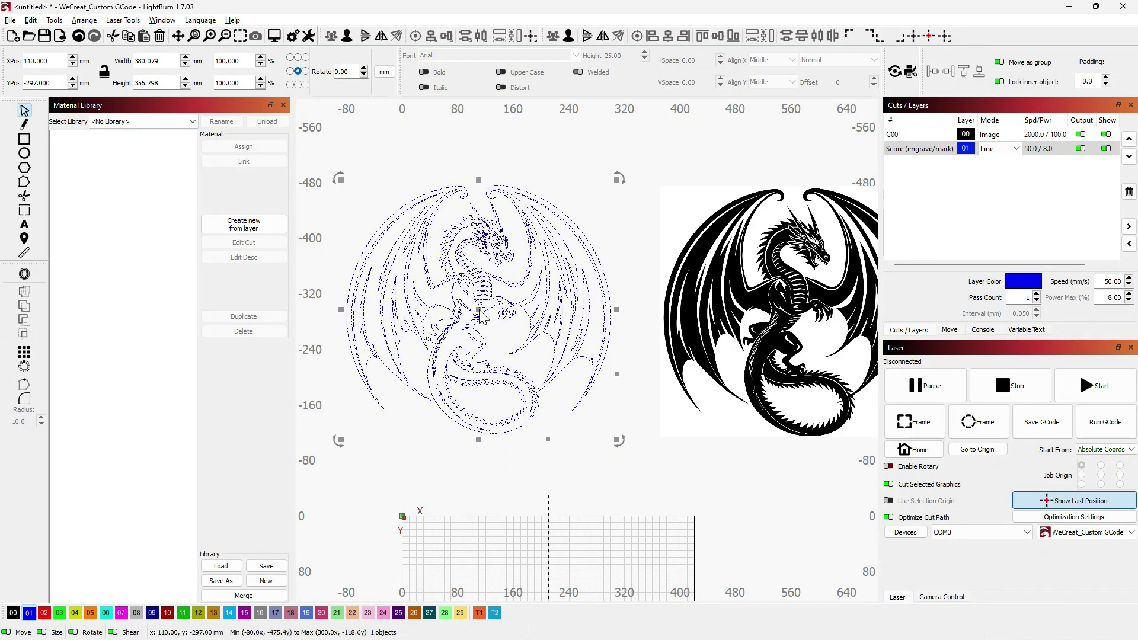
click(583, 261)
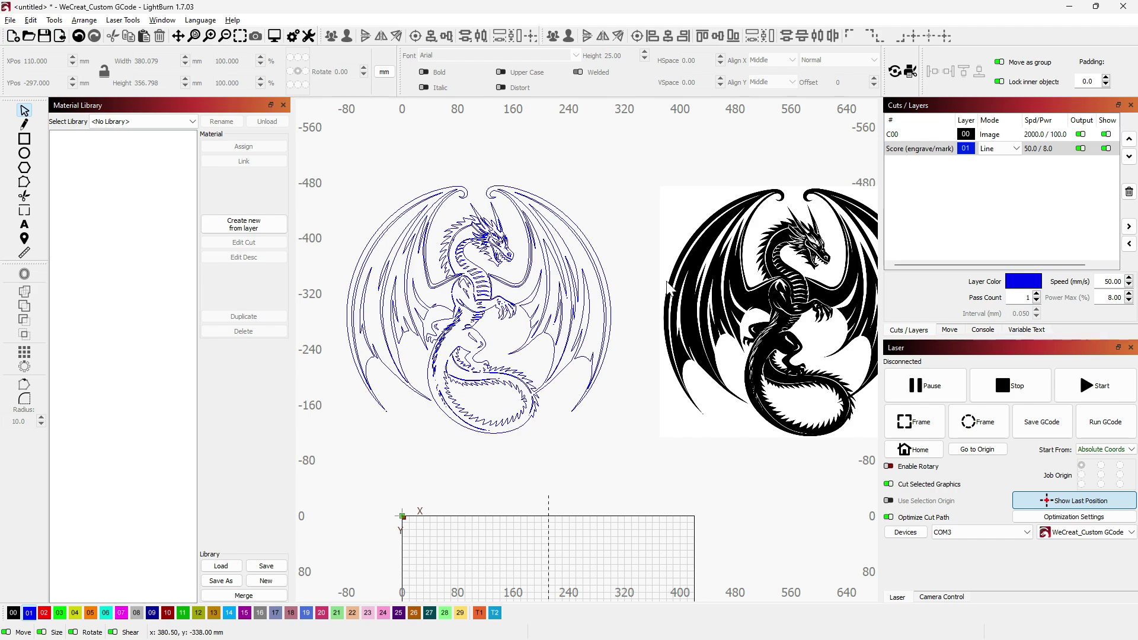
- Shrink the dragon line trace to about 282 by 264 mm and centre it at X 184, Y -194.5 mm
click(468, 308)
scroll(478, 321, down, 2)
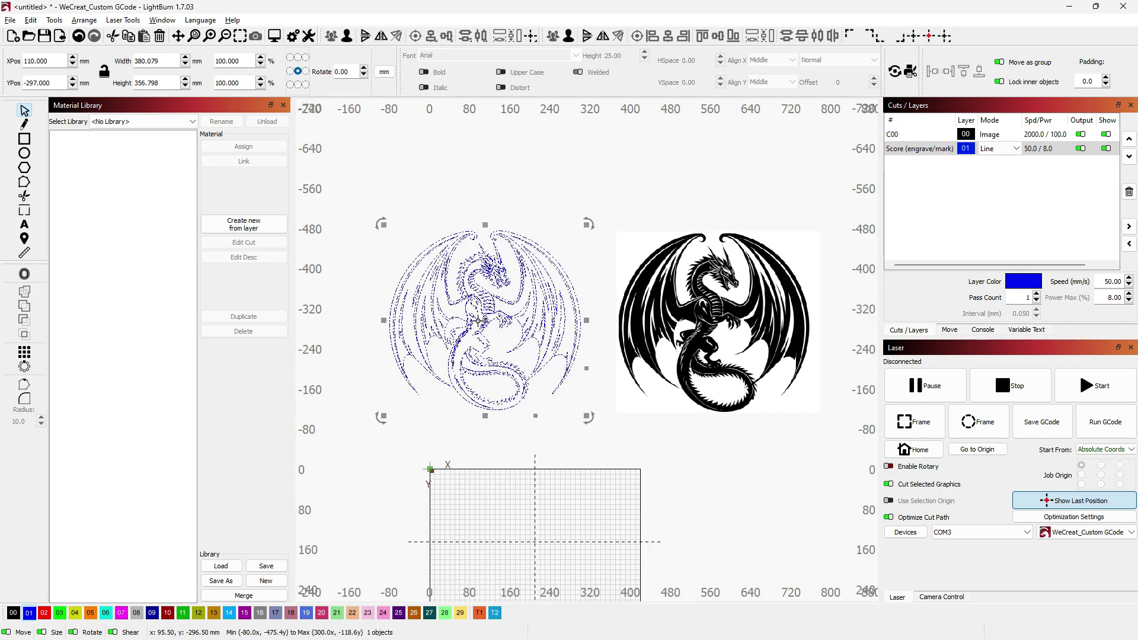
drag(478, 320, 511, 378)
scroll(511, 378, up, 3)
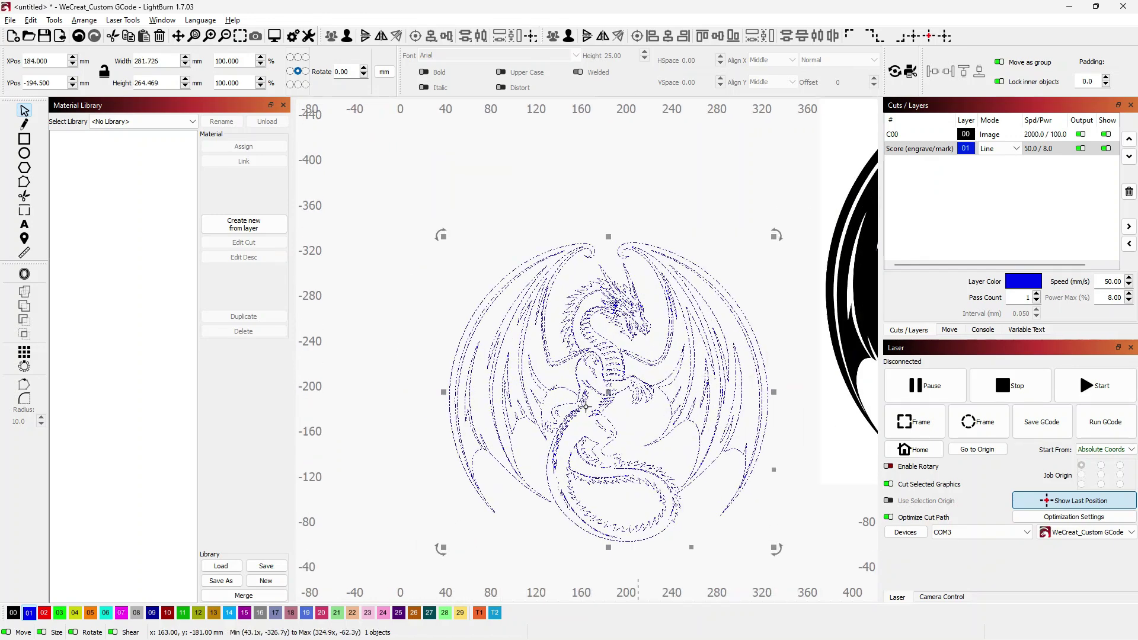
- Examine the dragon trace's back and belly up close for stray small shapes
scroll(586, 406, up, 2)
click(587, 408)
scroll(555, 411, up, 3)
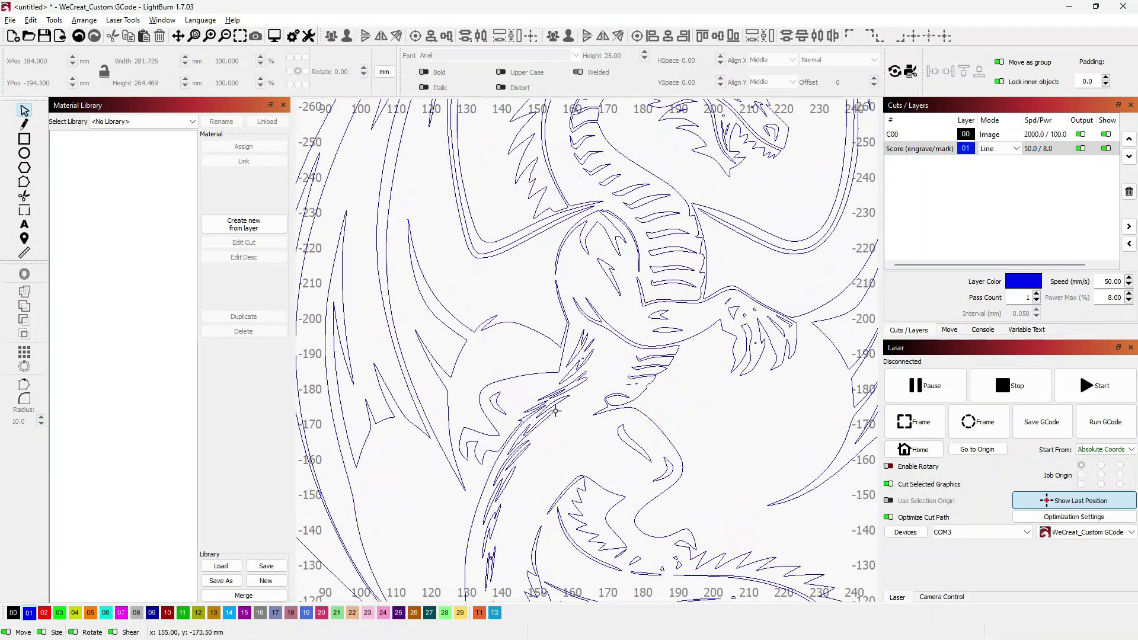
scroll(556, 411, up, 2)
click(542, 396)
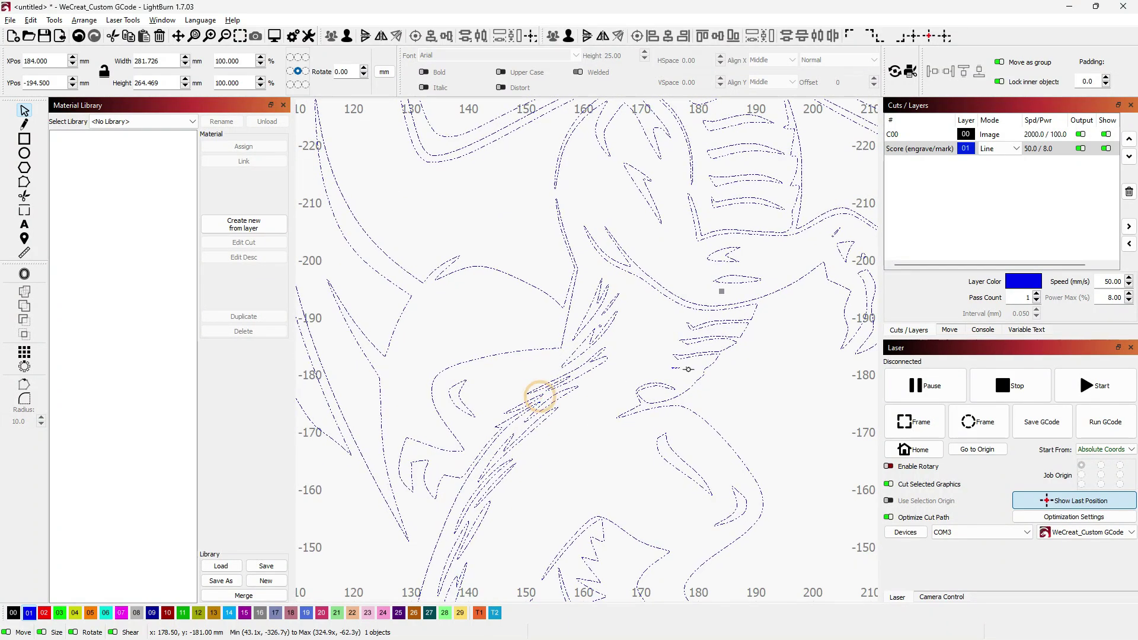
click(692, 376)
click(707, 348)
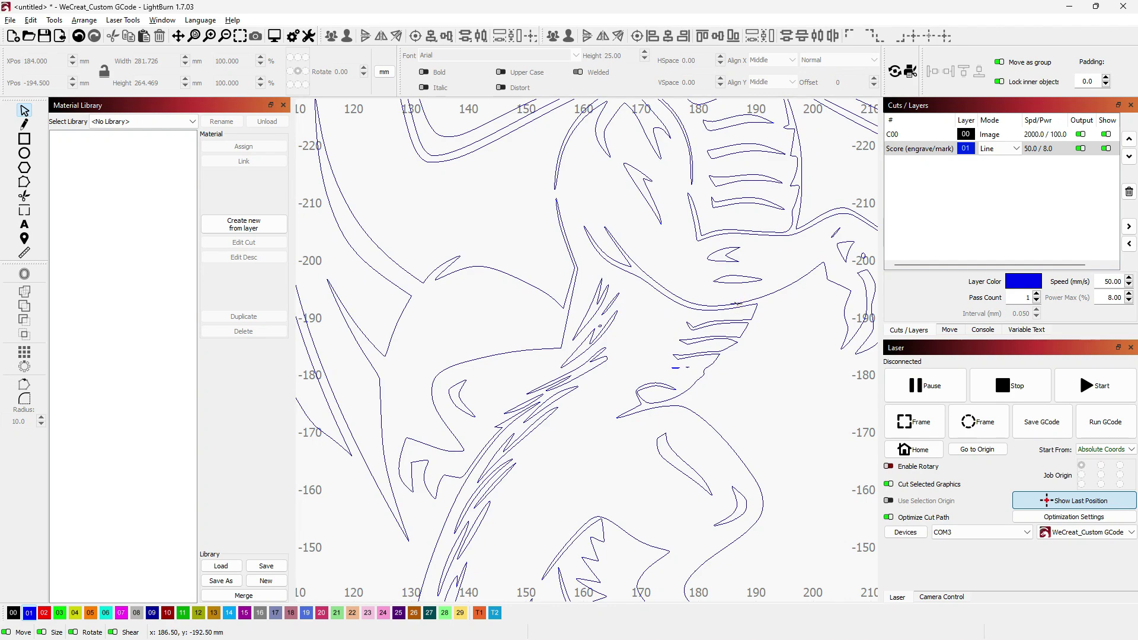
- Ungroup the dragon trace into individual shapes, regroup them, and ungroup them again
click(734, 303)
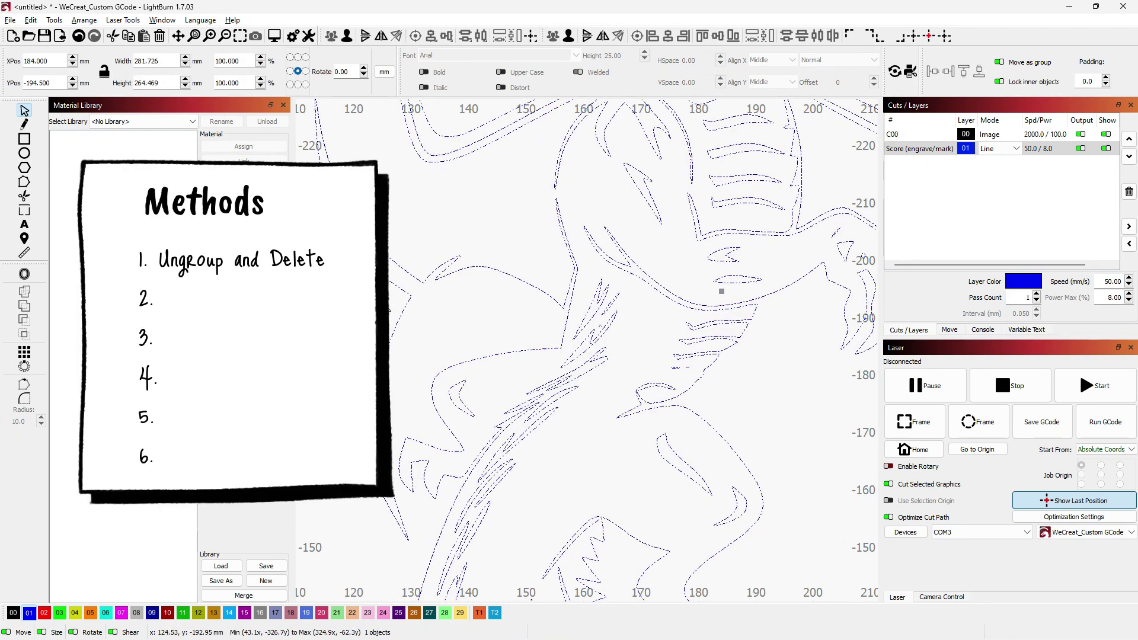
key(ctrl+u)
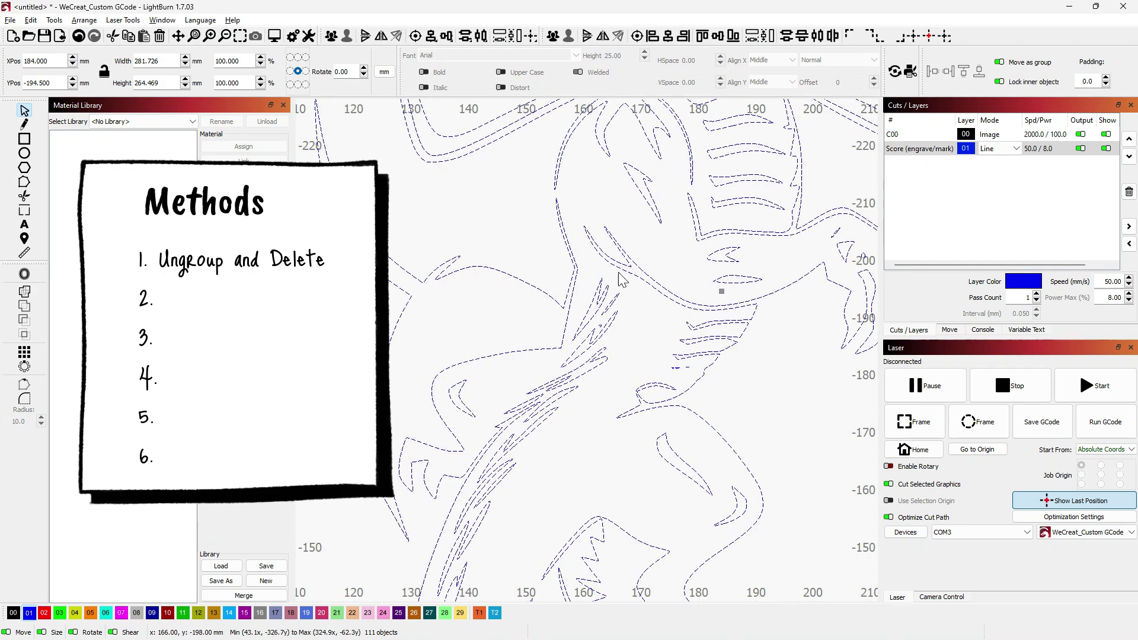
click(638, 320)
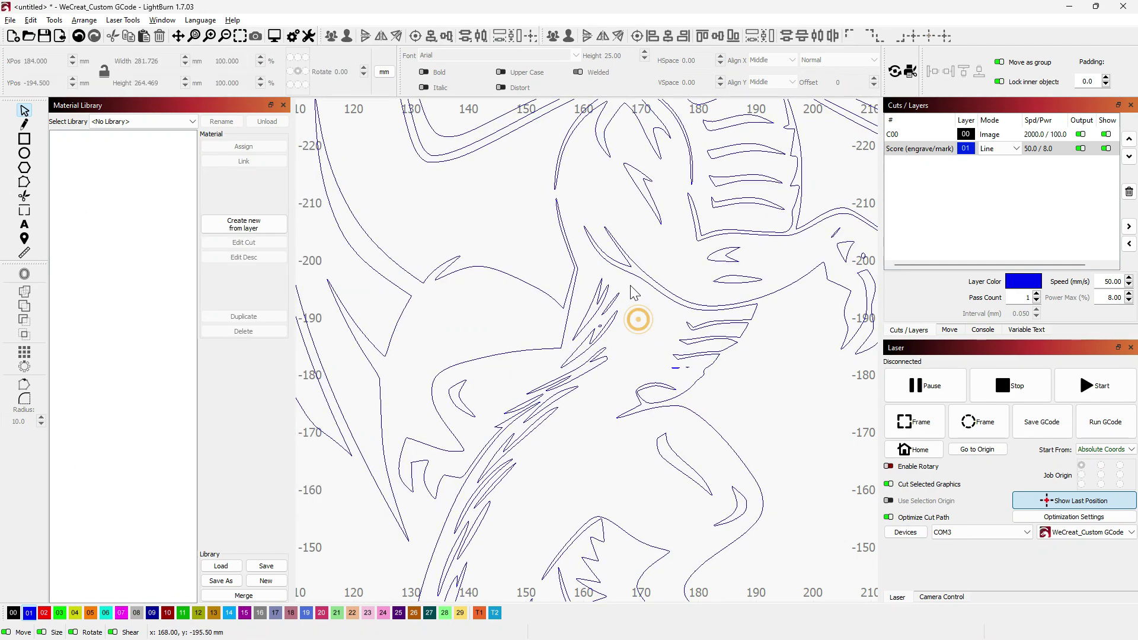
click(636, 272)
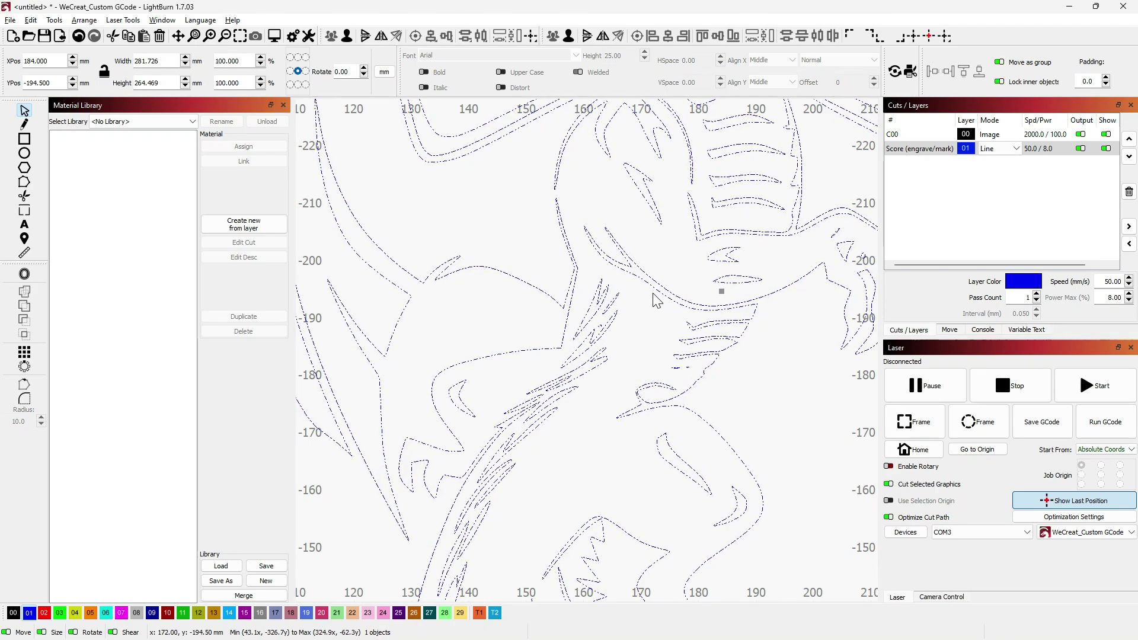
key(ctrl+u)
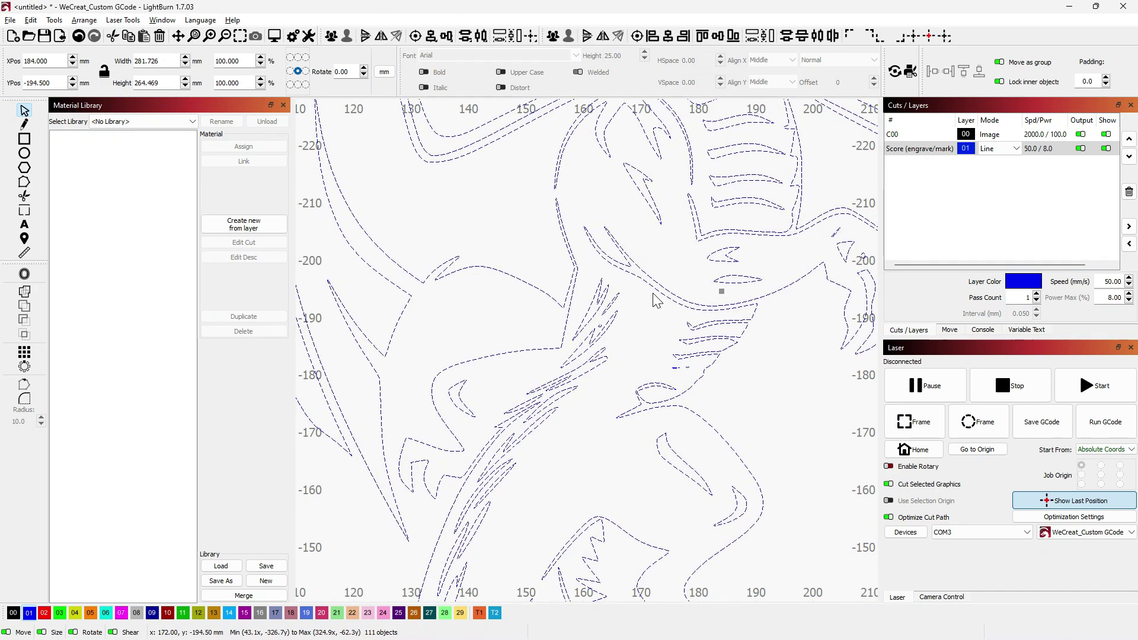
click(330, 37)
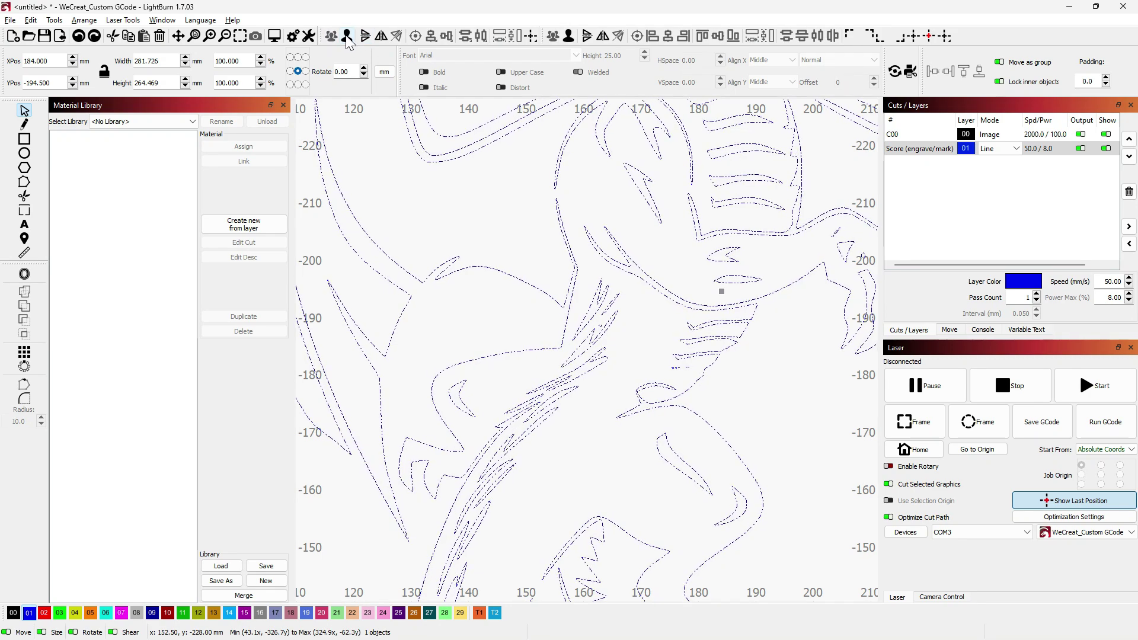
click(348, 40)
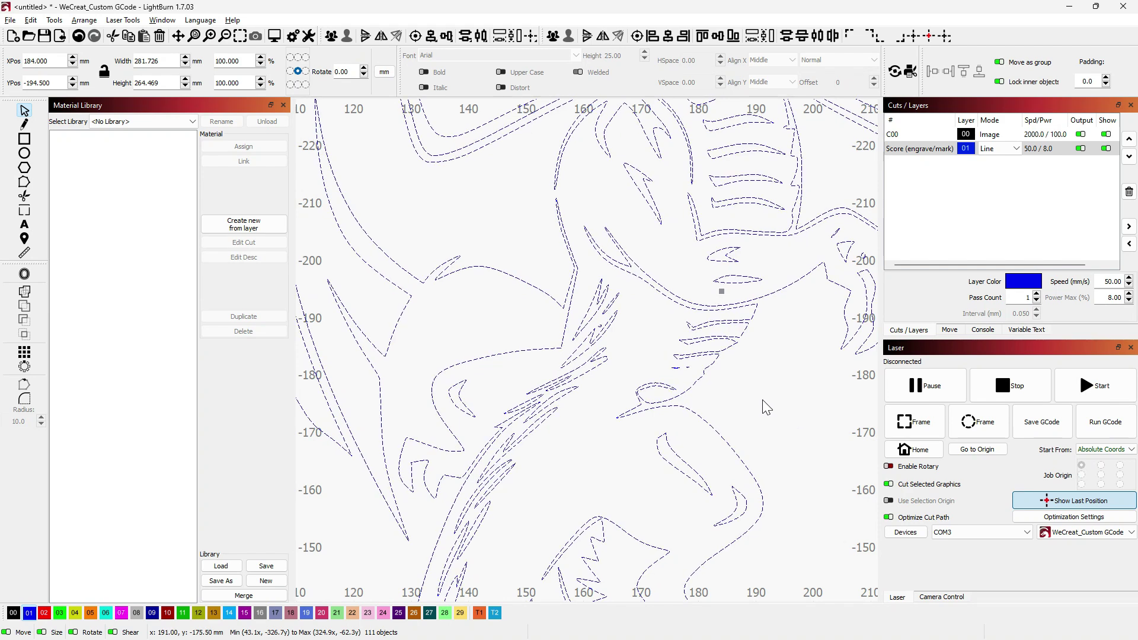
- Delete the two tiny stray marks below the dragon's belly stripes
click(605, 311)
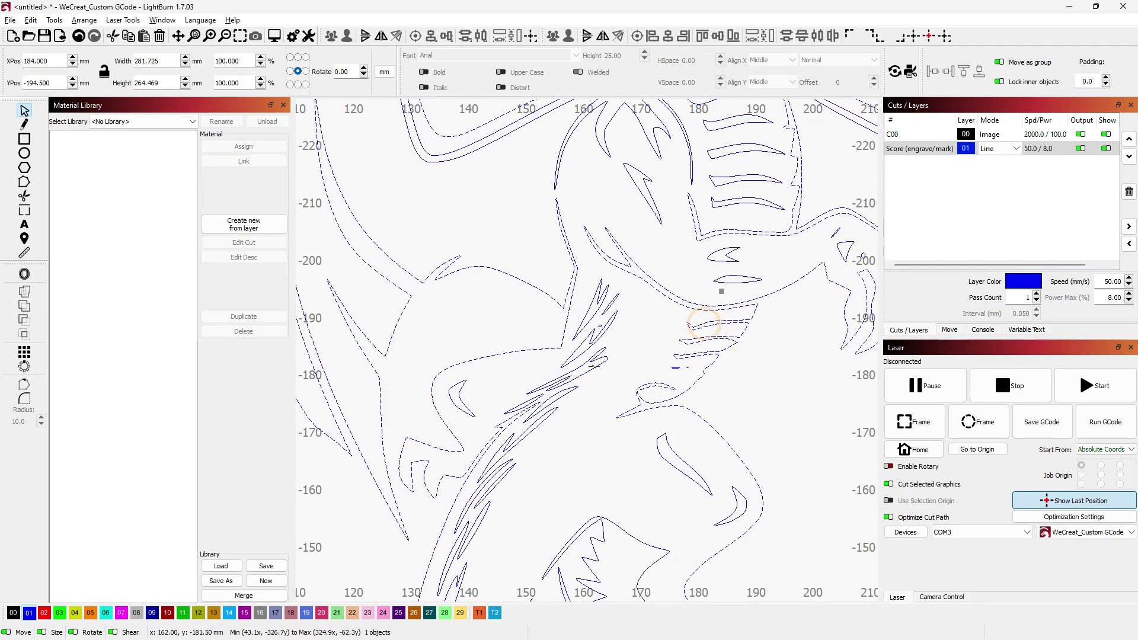
click(596, 368)
click(547, 408)
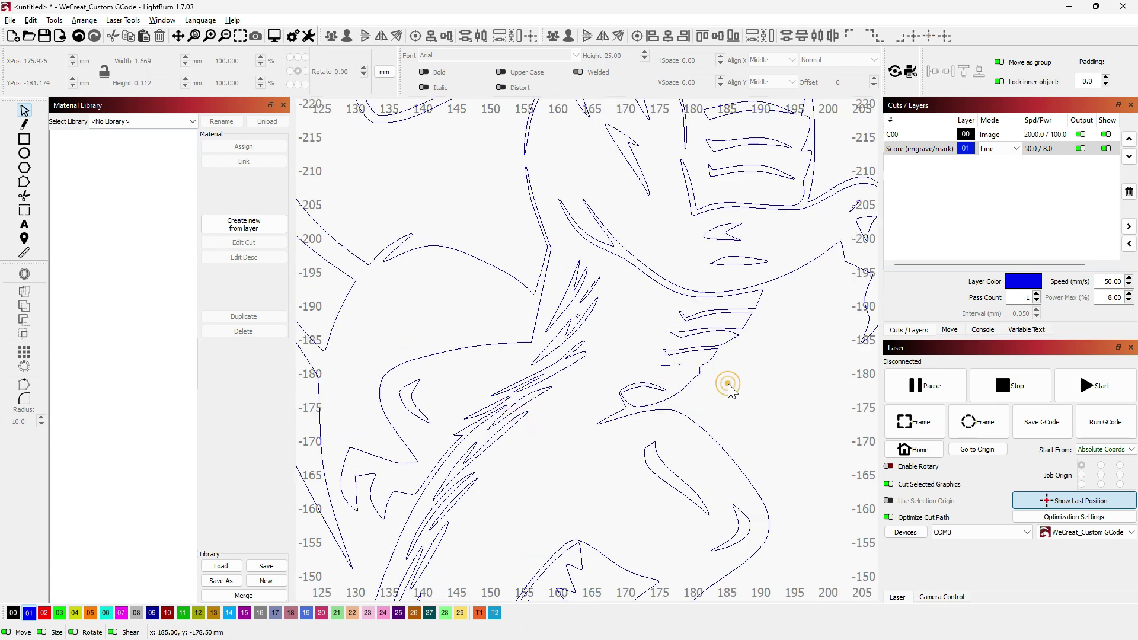
scroll(728, 384, up, 4)
drag(592, 336, 614, 350)
click(618, 383)
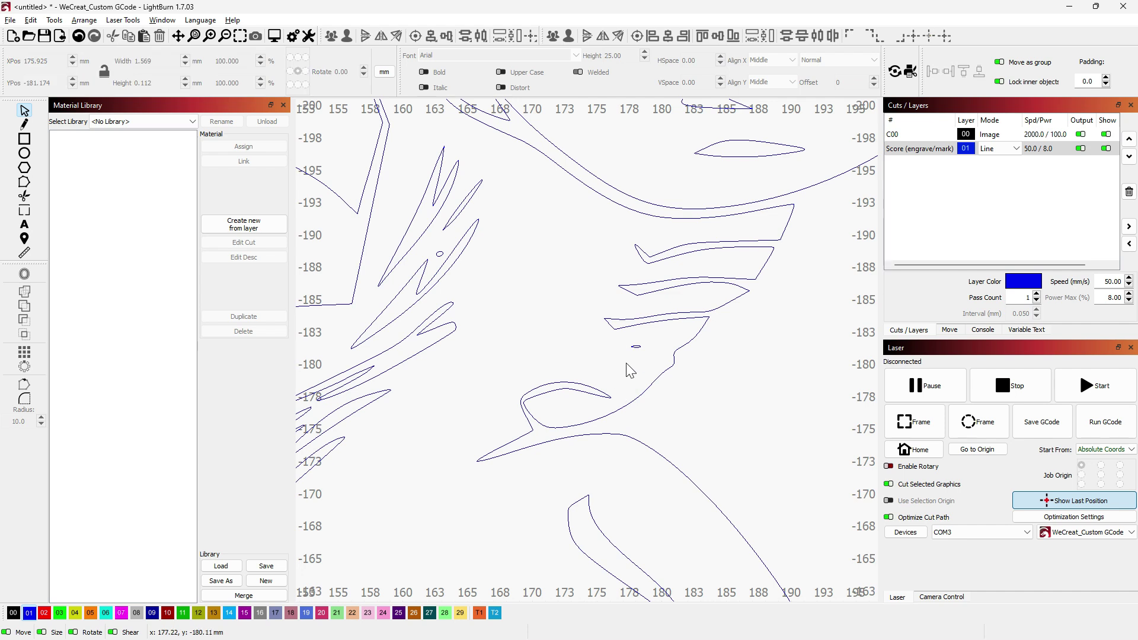
click(637, 347)
click(637, 348)
- Delete the tiny stray circle among the scale lines on the dragon's back
scroll(673, 414, down, 3)
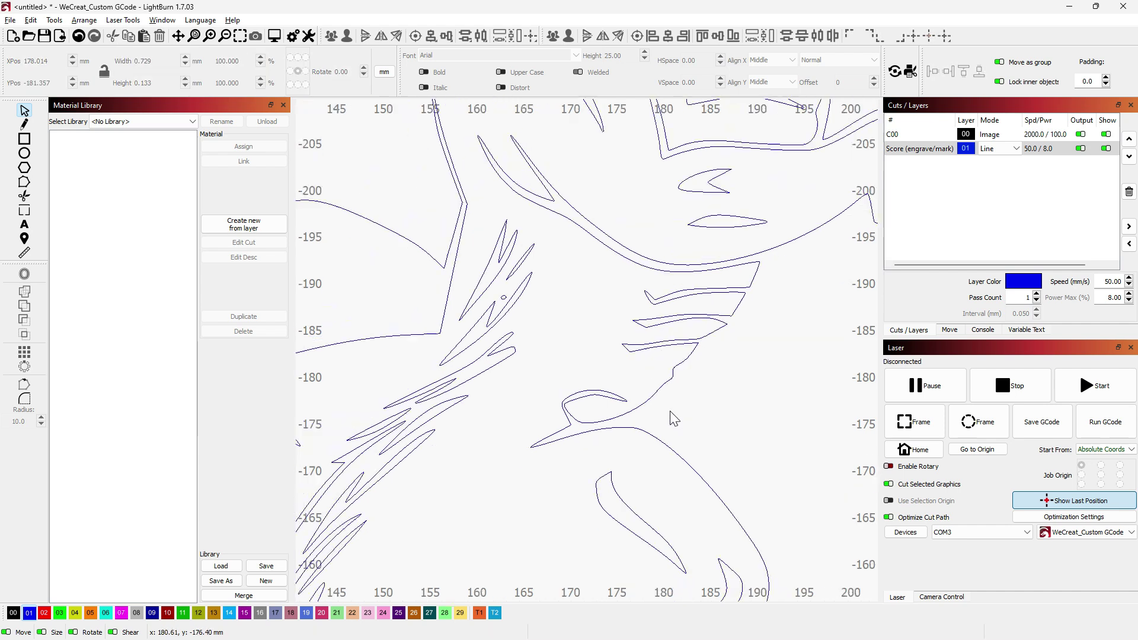
click(529, 315)
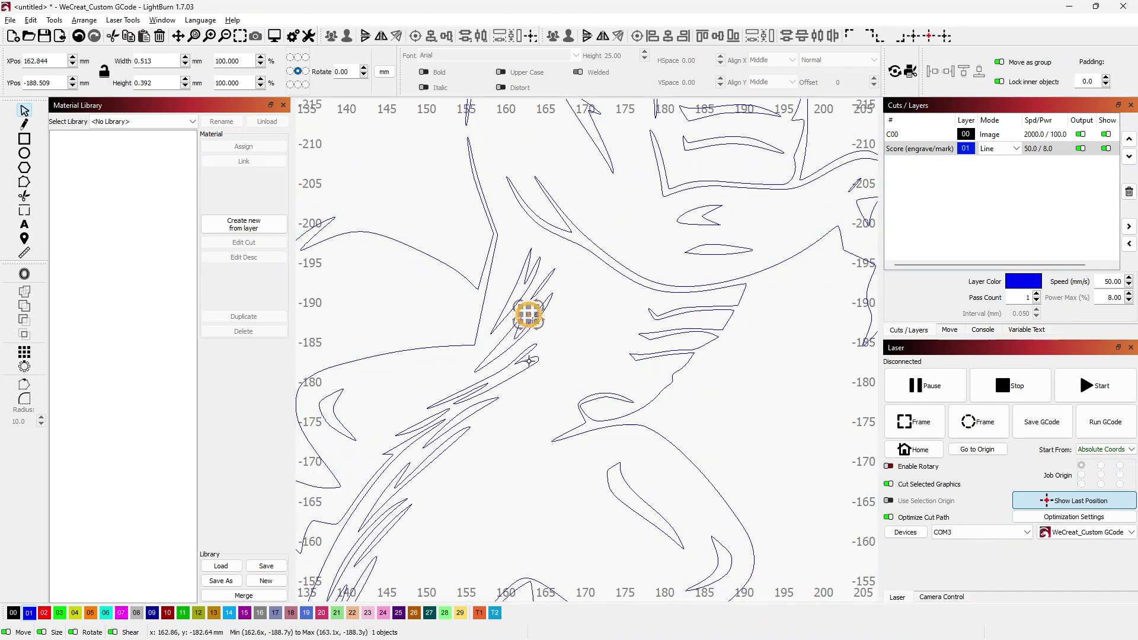
click(529, 362)
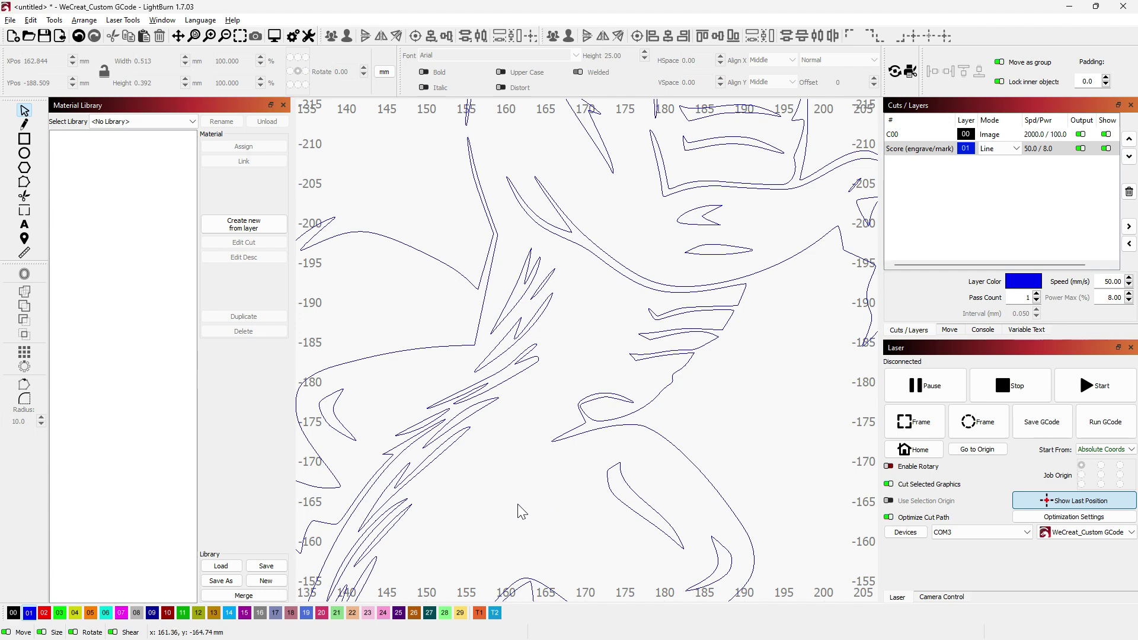
- Delete the small stray oval inside the upper tail and the tiny speck near the tail's outer curve
drag(520, 526, 666, 272)
drag(722, 442, 702, 380)
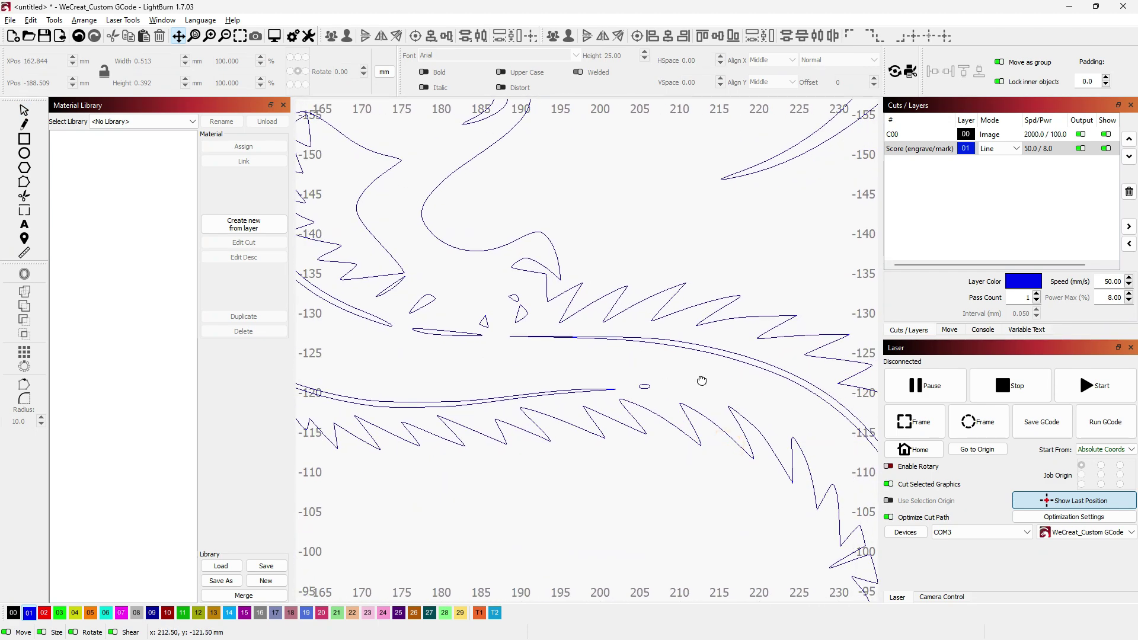
click(646, 389)
scroll(750, 482, down, 3)
scroll(655, 350, up, 3)
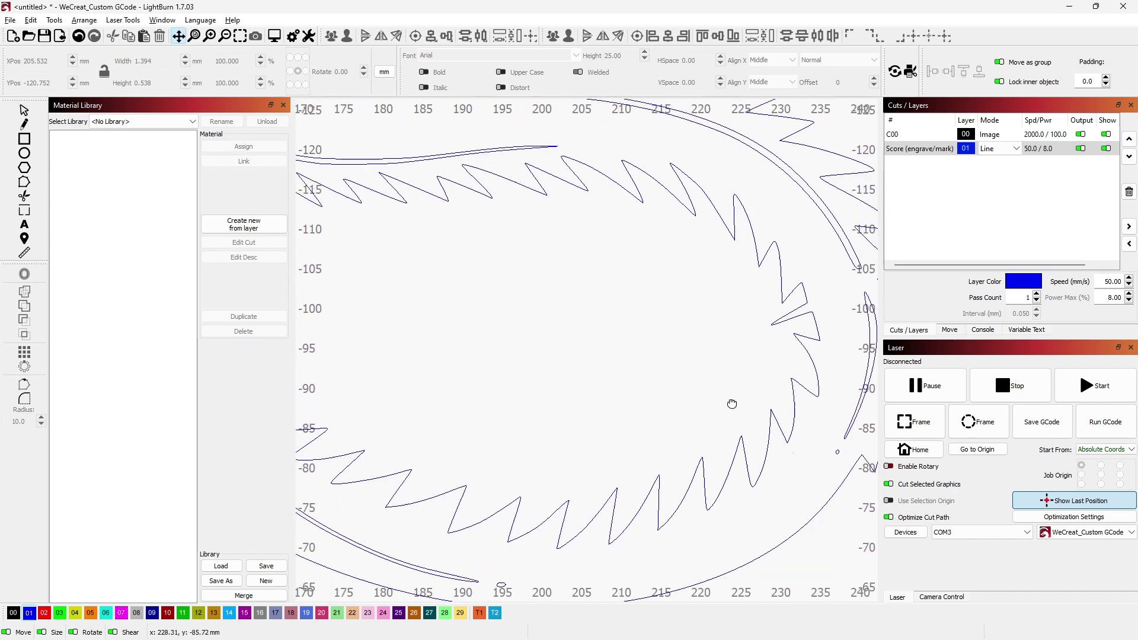
drag(792, 452, 602, 364)
click(621, 370)
scroll(622, 370, down, 4)
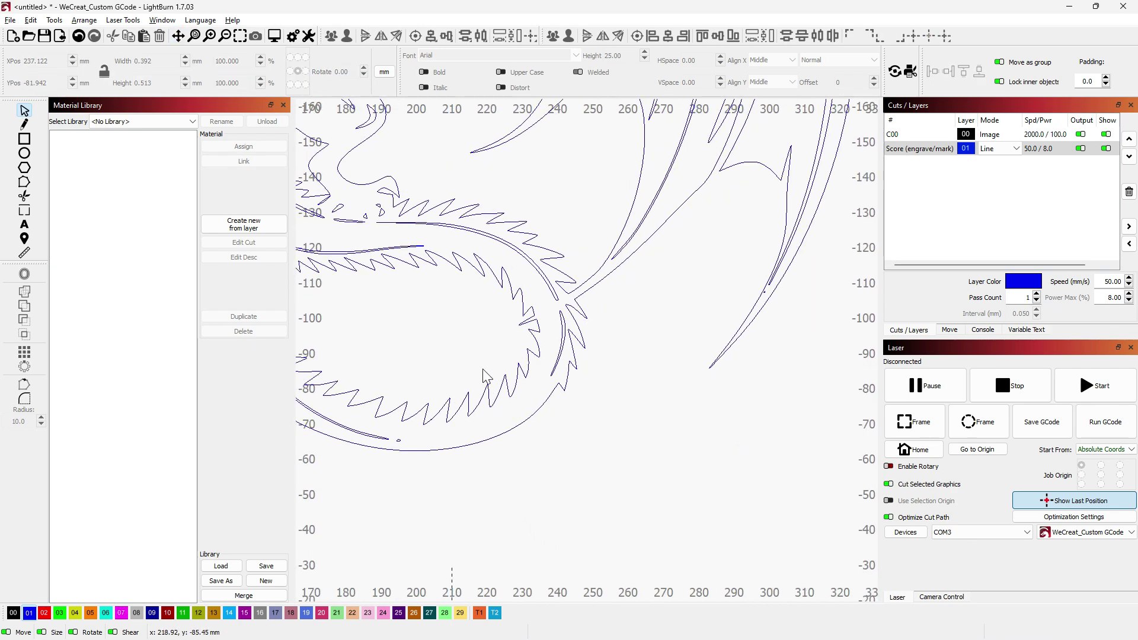
- Draw a square of about 216.5 mm over the upper-left part of the dragon trace
drag(428, 355, 610, 517)
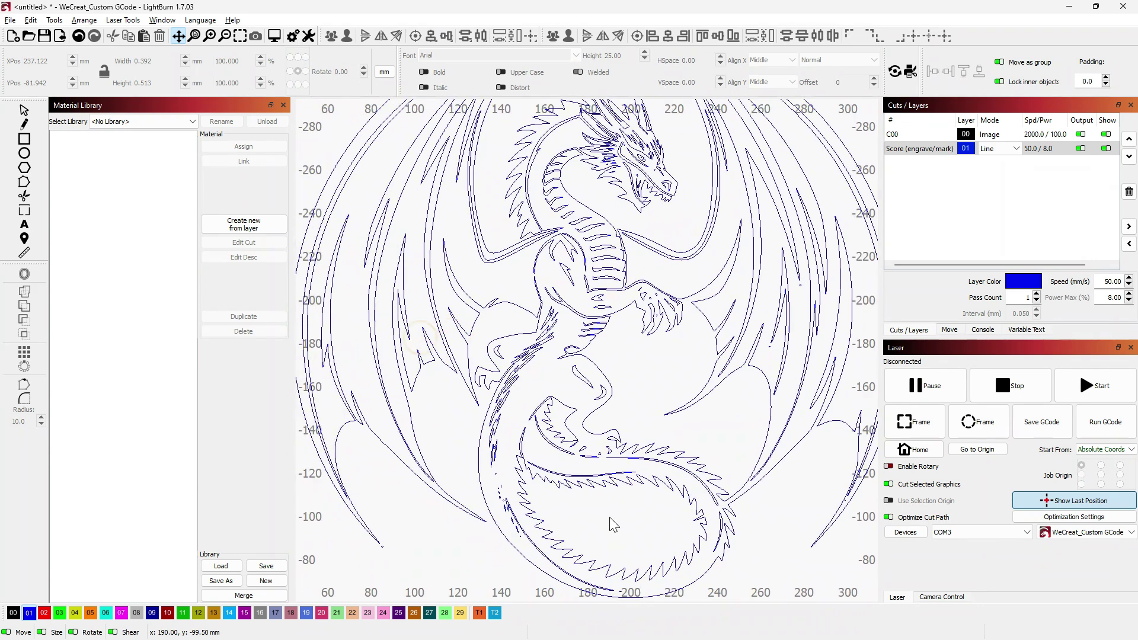
scroll(609, 507, down, 2)
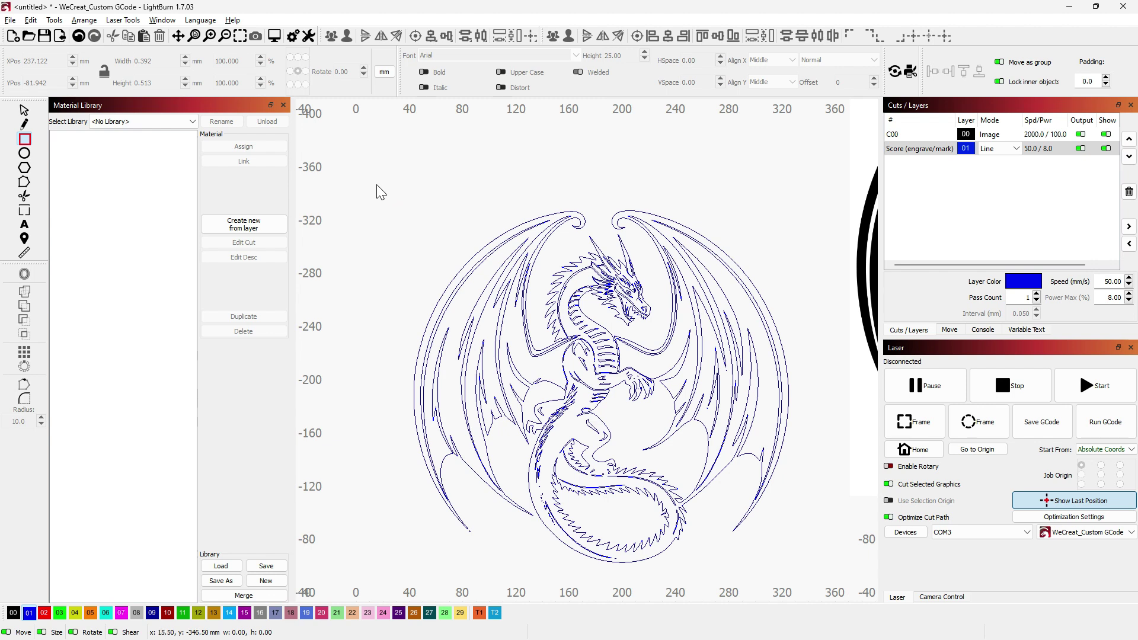
drag(375, 184, 664, 455)
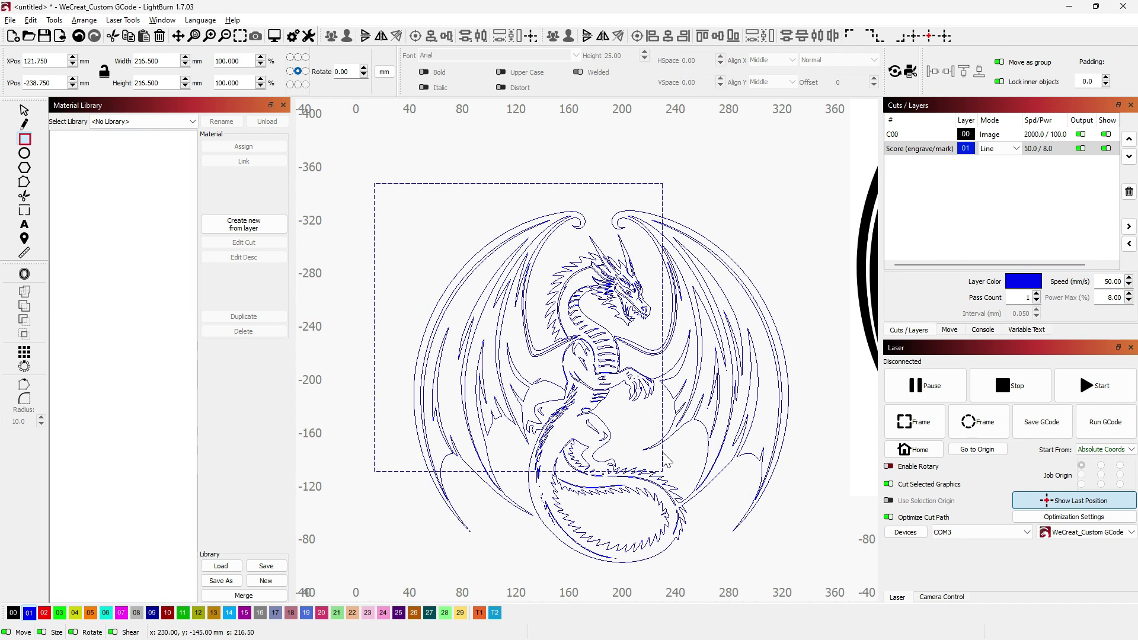
- Move the square off the dragon trace into the empty area on its left, centred at about X -201, Y -248 mm
click(24, 111)
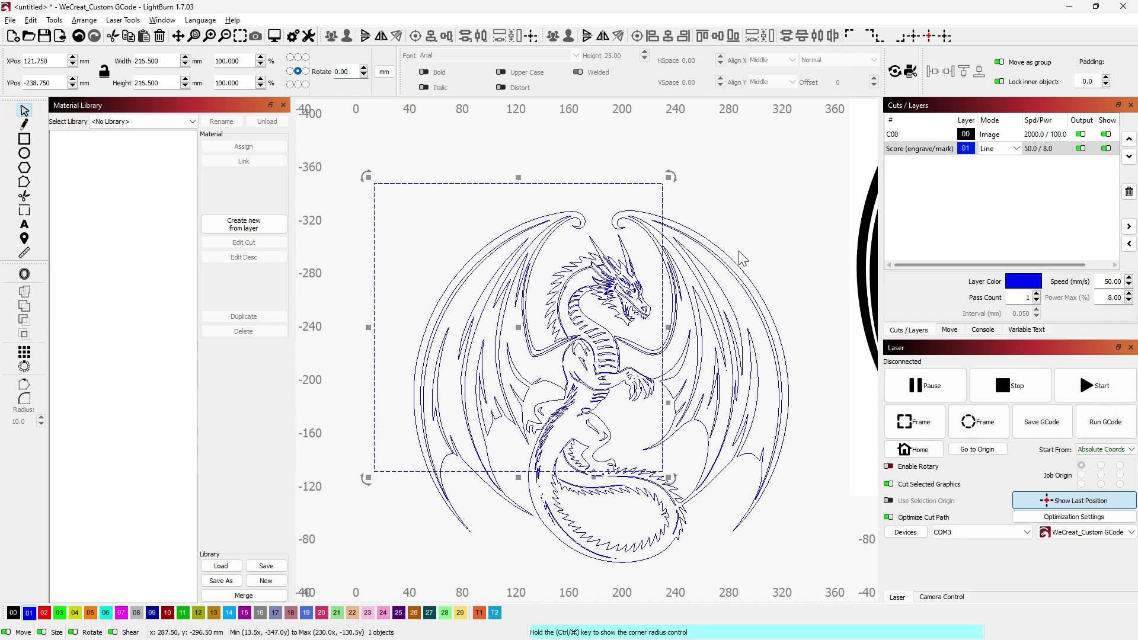
click(762, 194)
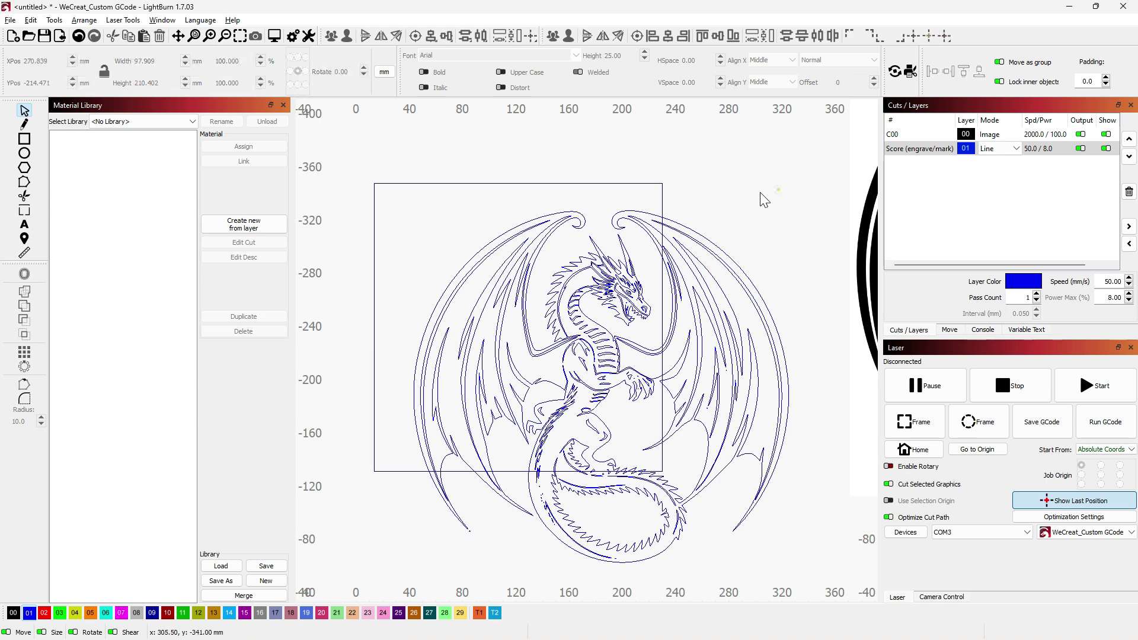
click(477, 182)
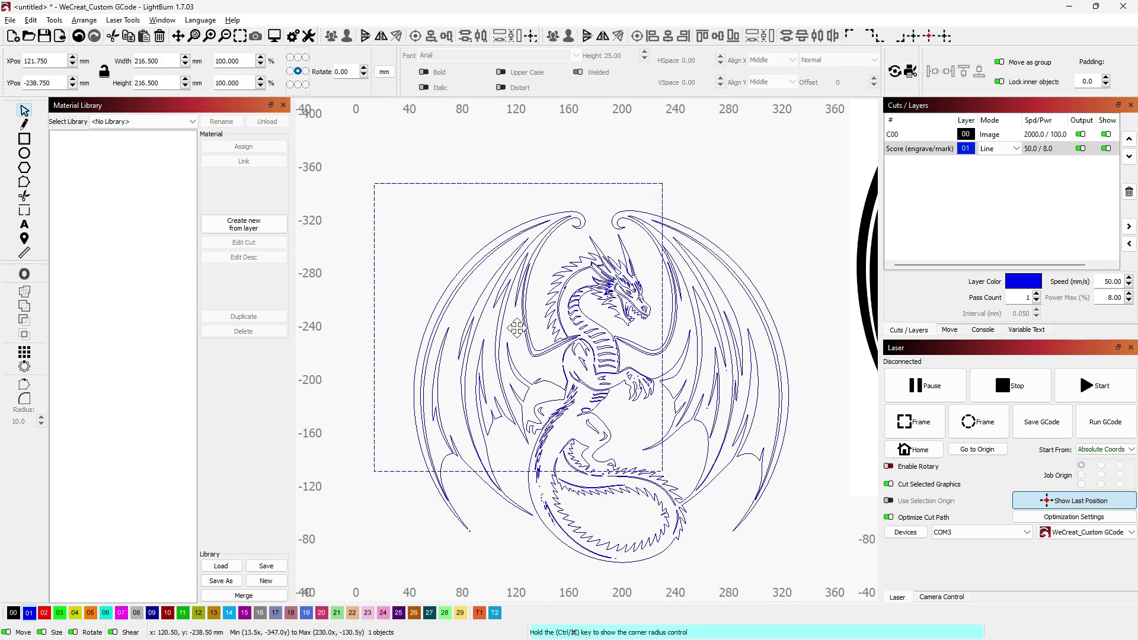
drag(546, 183, 195, 320)
- Group all the lines of the dragon trace into one object, leaving out the square
scroll(712, 386, down, 3)
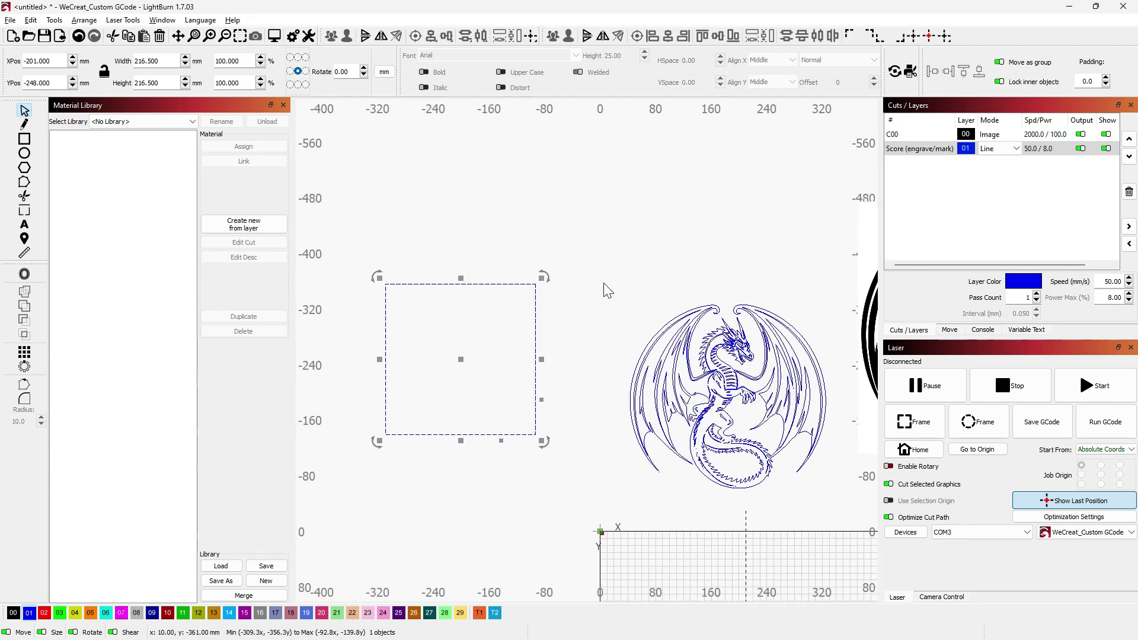
drag(601, 282, 852, 525)
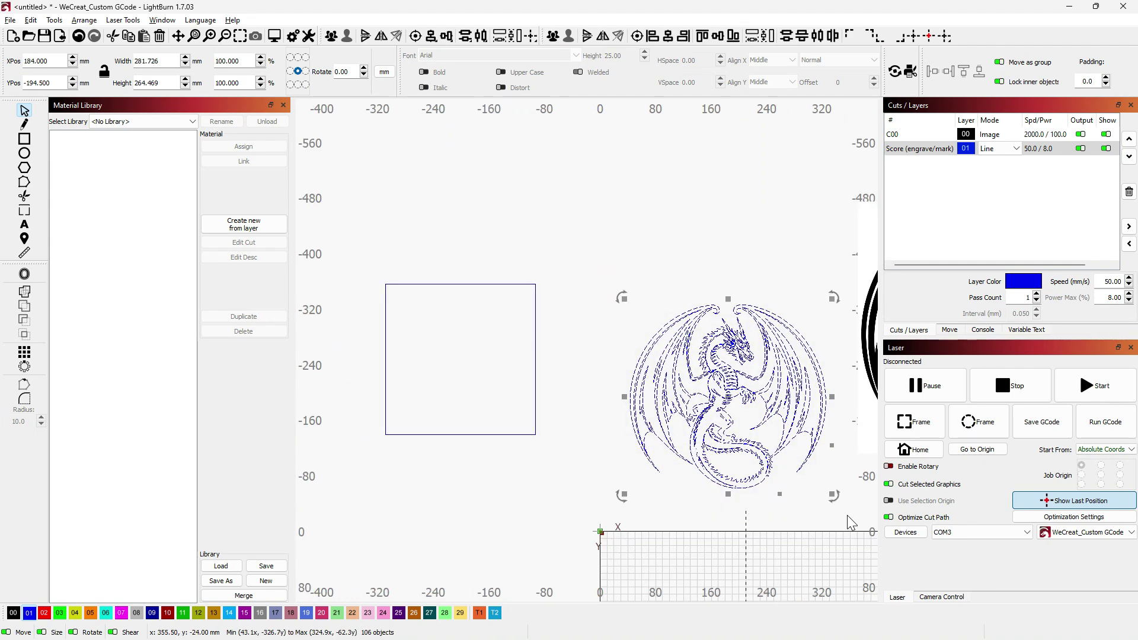
key(ctrl+g)
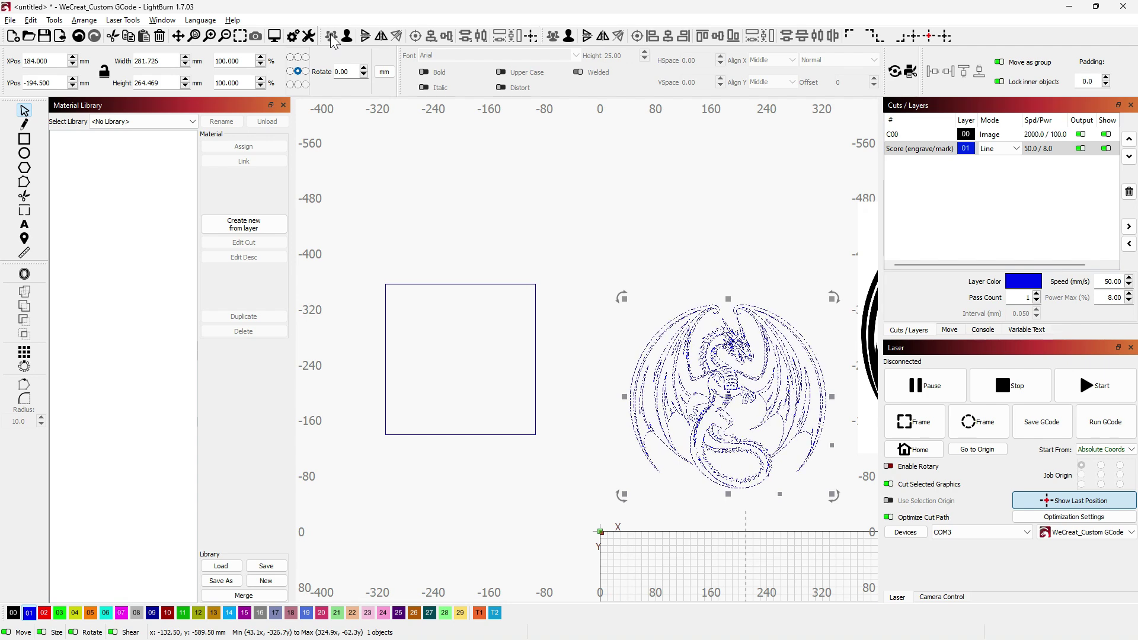
- Move the square back over the upper-left part of the grouped dragon, centred at about X 123.5, Y -246.5 mm
scroll(795, 383, up, 2)
scroll(795, 383, down, 1)
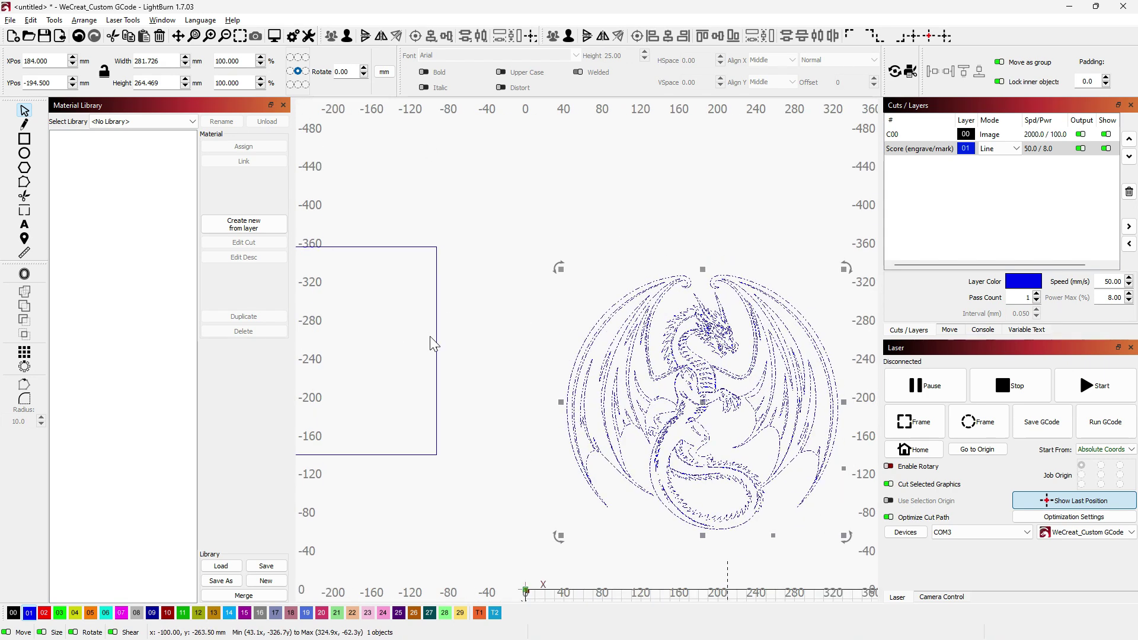
click(434, 339)
click(436, 336)
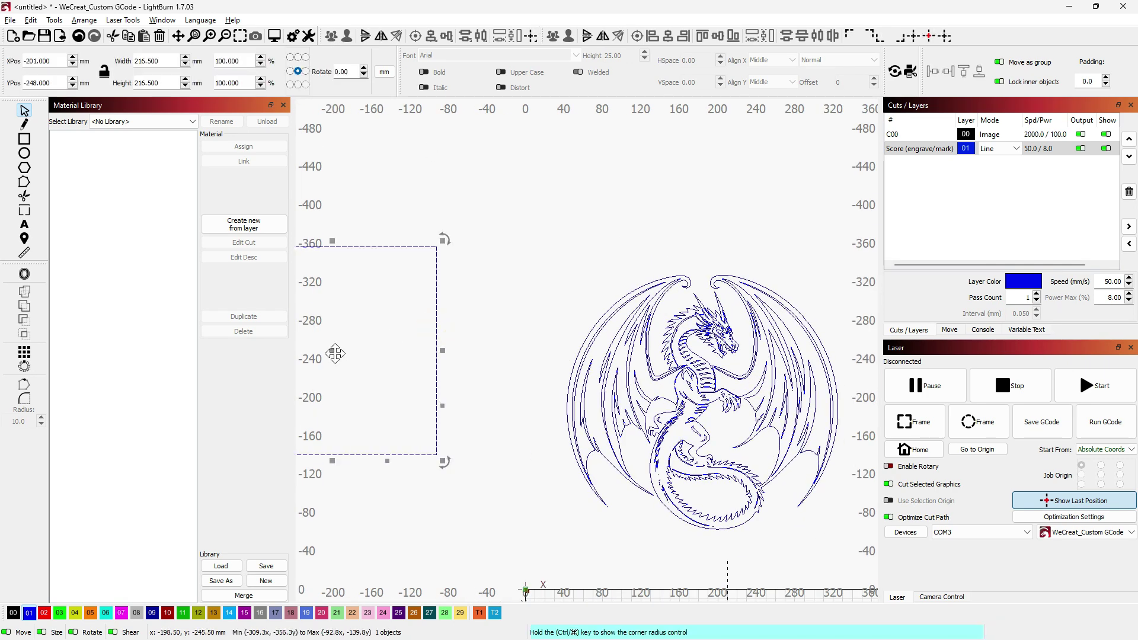
drag(335, 353, 645, 354)
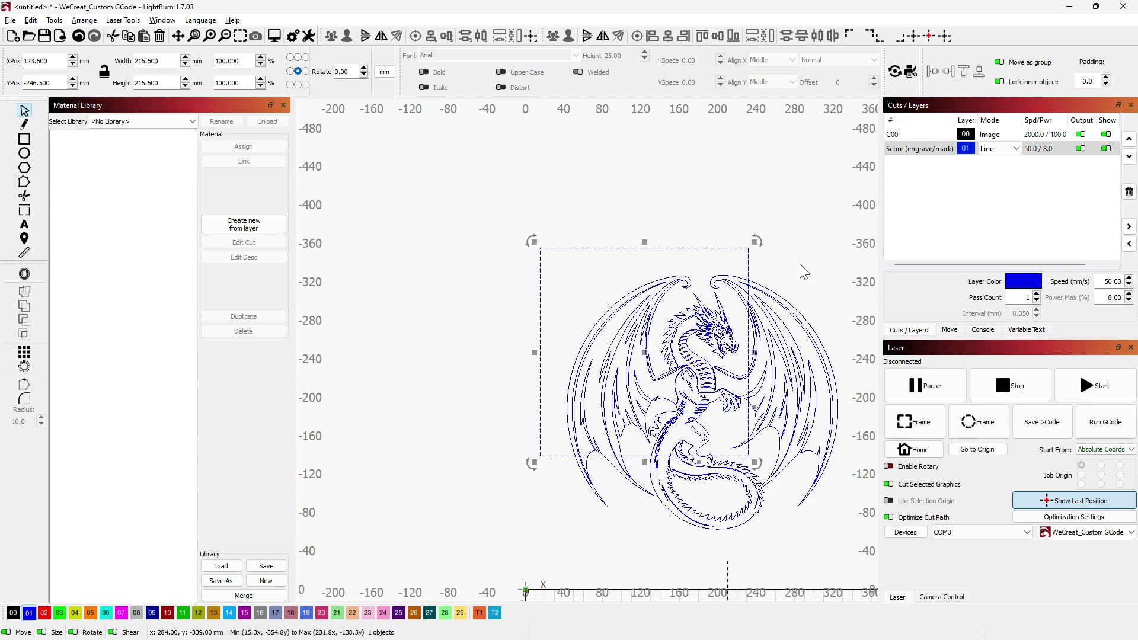
drag(800, 264, 632, 229)
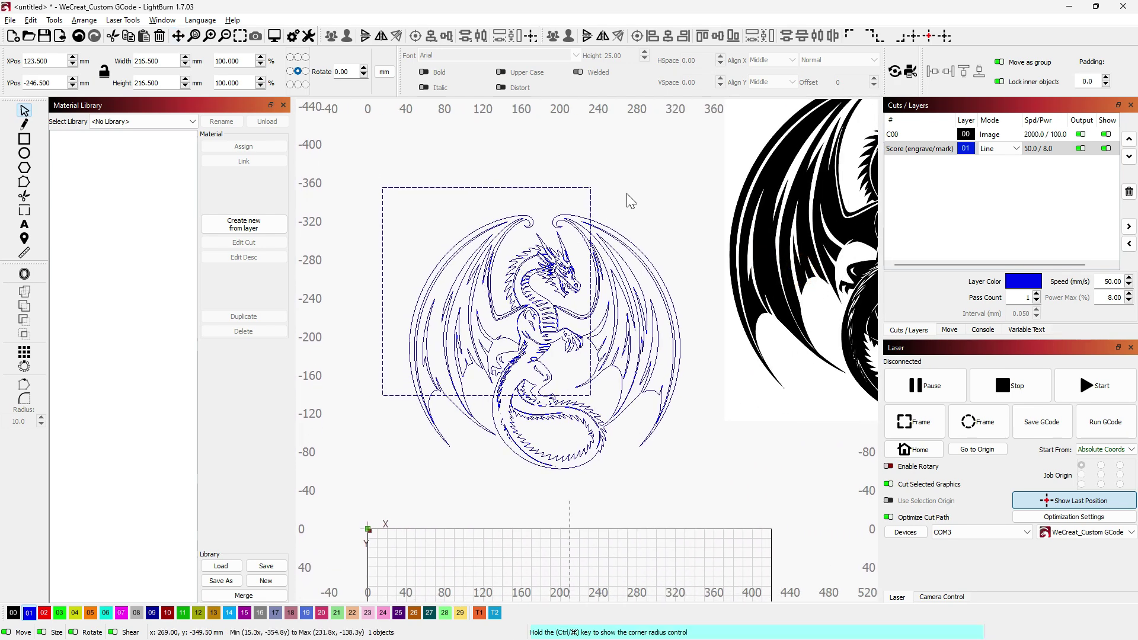
click(611, 237)
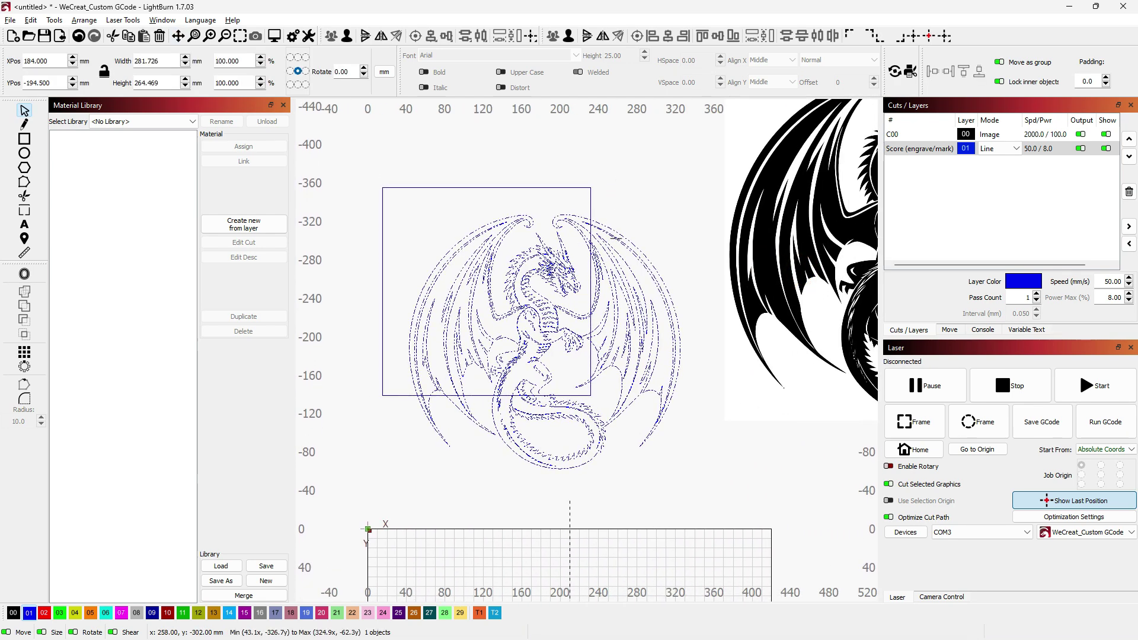
shift+click(590, 199)
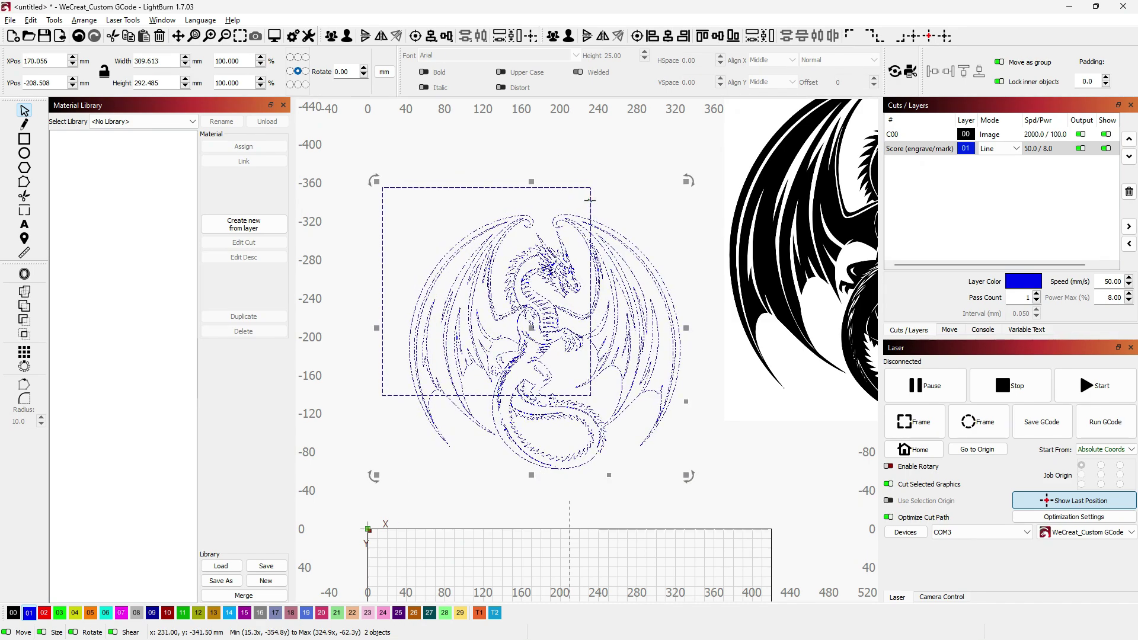
click(452, 169)
- Select the square together with the grouped dragon outline and split the dragon along the square with Cut Shapes
click(449, 189)
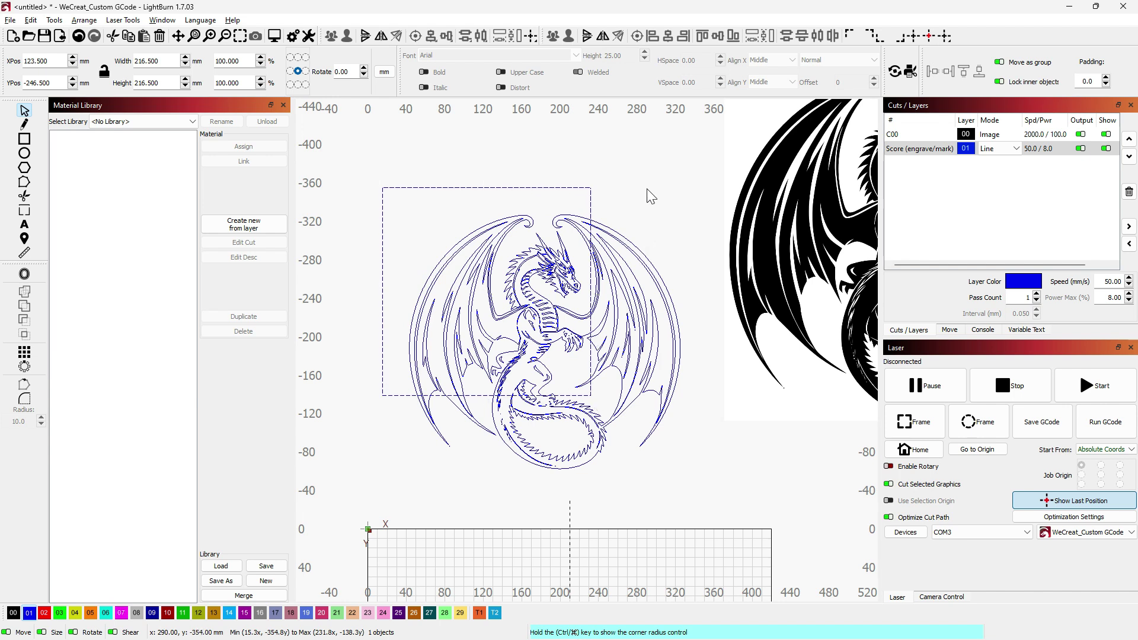
click(562, 188)
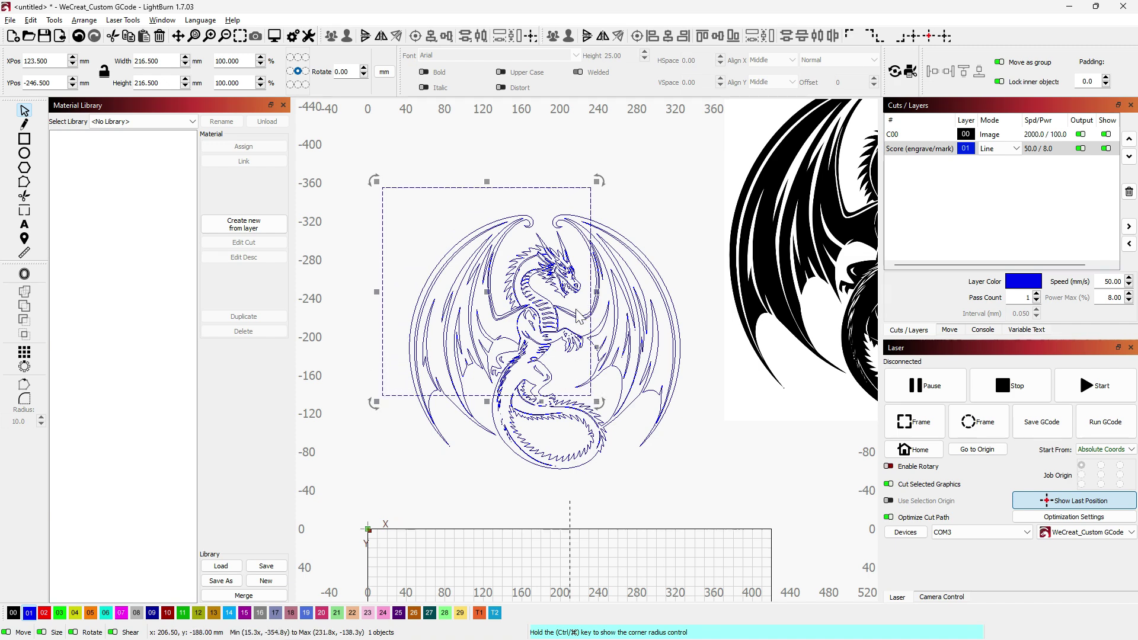
shift+click(630, 251)
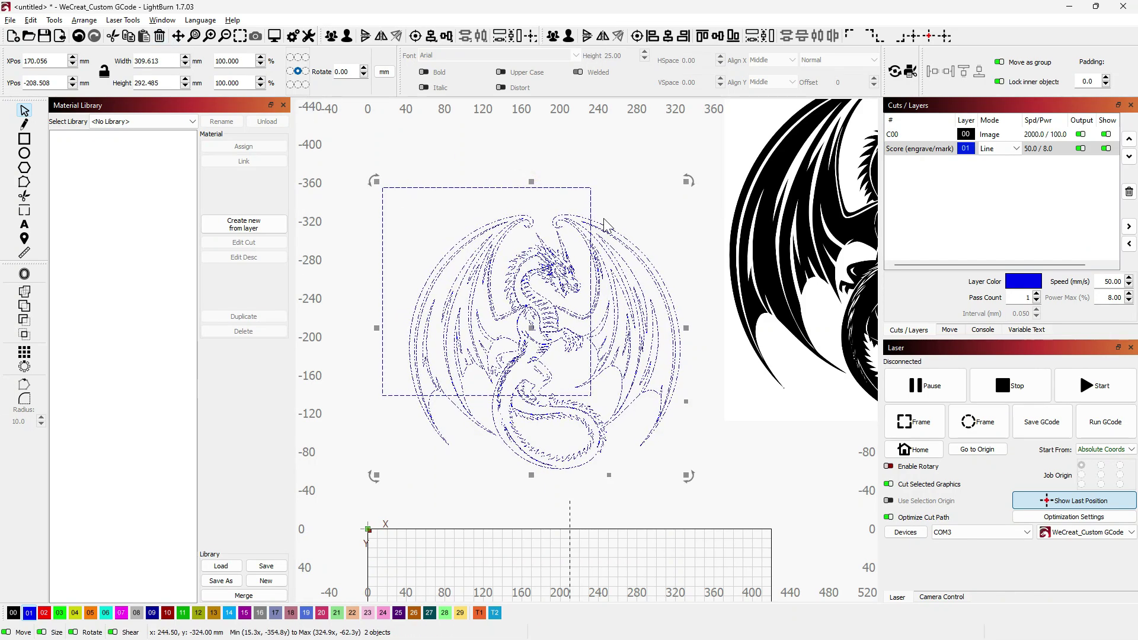
click(54, 20)
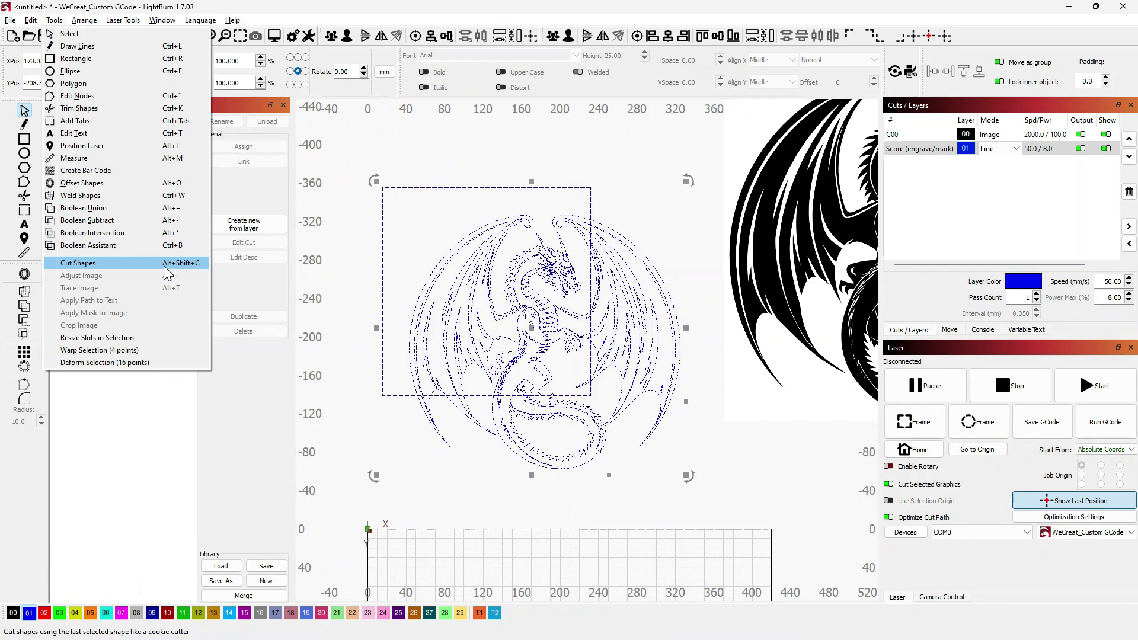
click(164, 266)
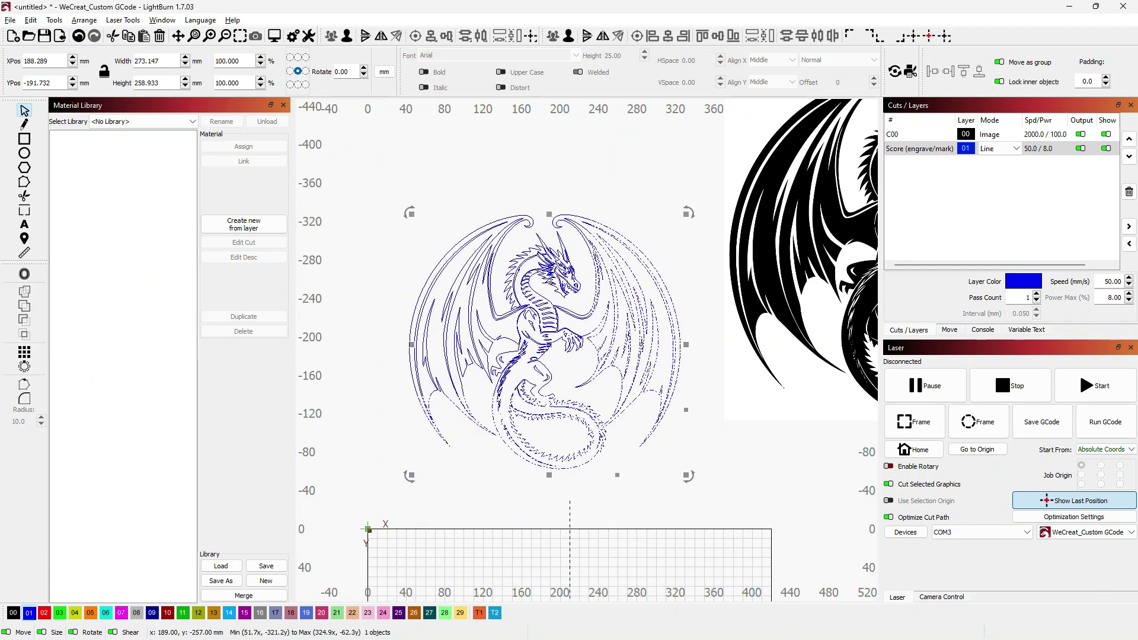
- Move the cut-out upper-left piece of the dragon away from the rest, centred at about X -25, Y -341 mm
click(538, 295)
drag(538, 295, 402, 254)
click(661, 200)
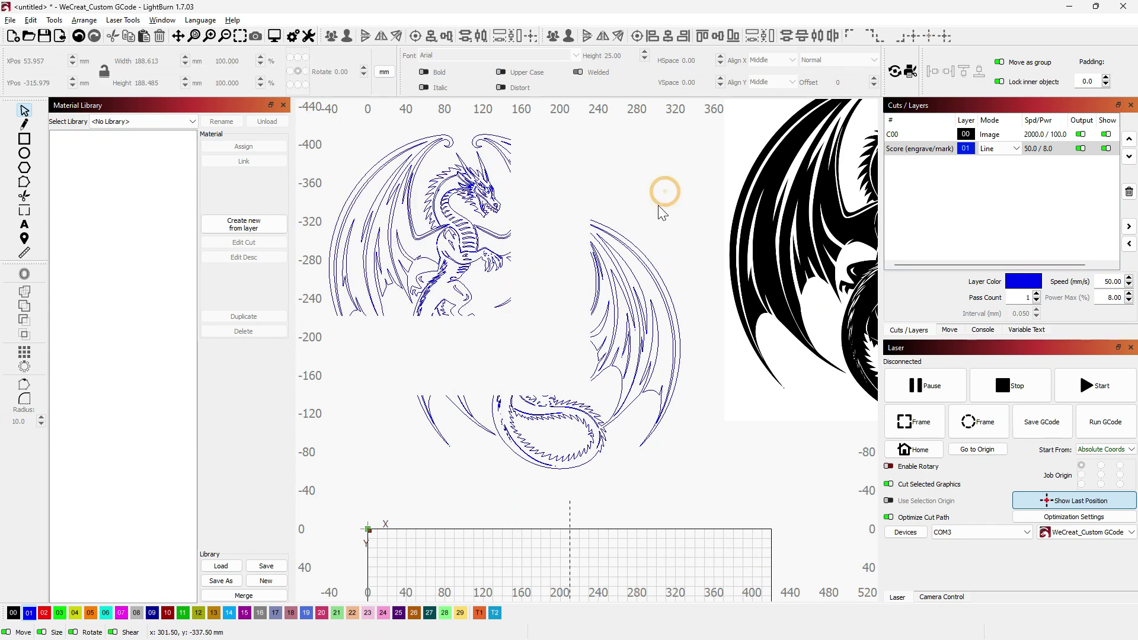
scroll(635, 389, down, 2)
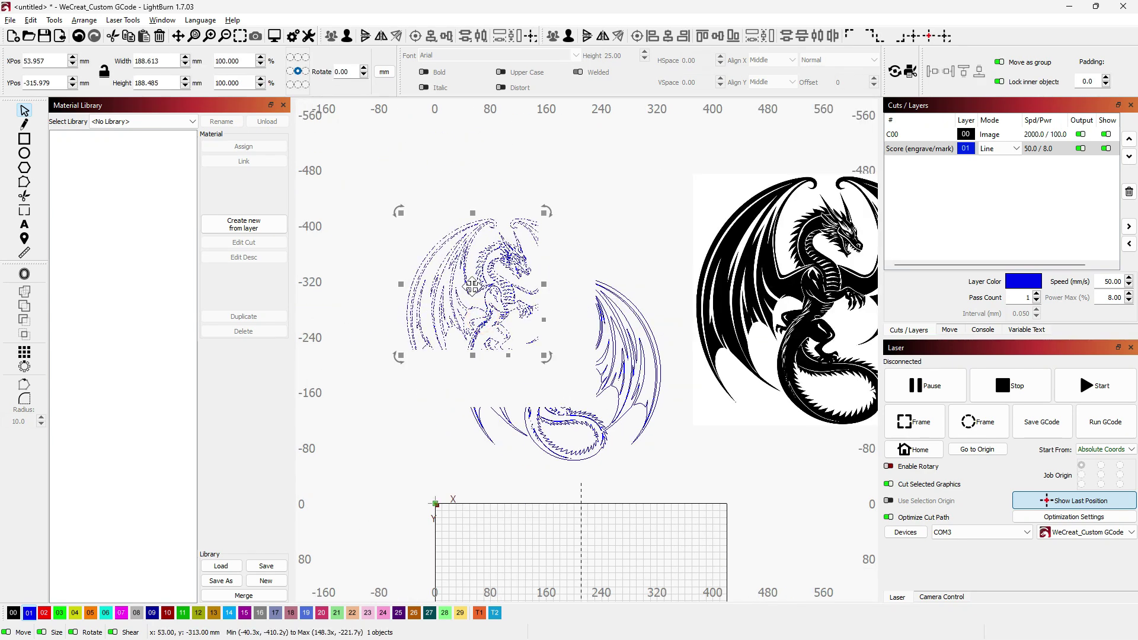
drag(472, 289, 419, 272)
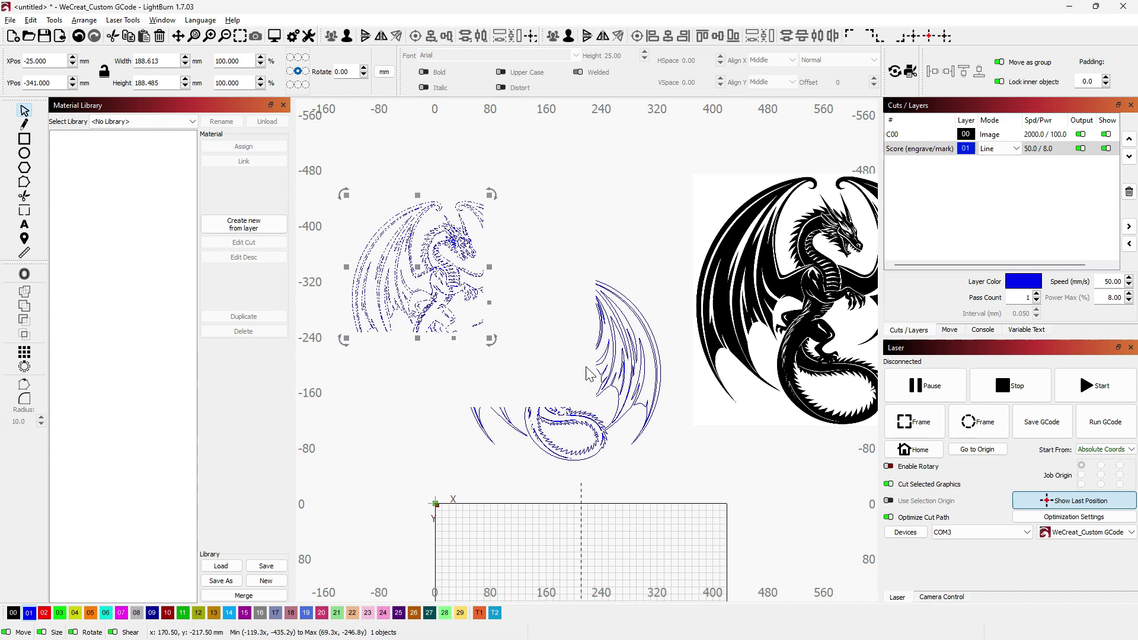
click(511, 255)
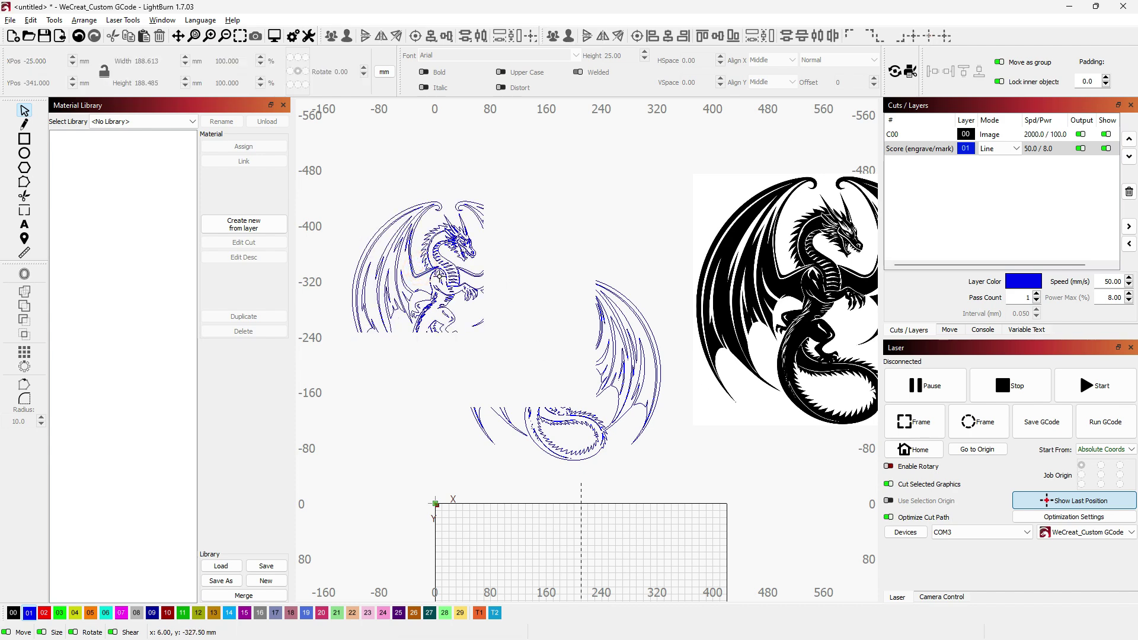
- Move the cut-out piece back near the remaining wing and tail at about X 96.5, Y -280.5 mm and examine its cut edges
drag(441, 271, 525, 313)
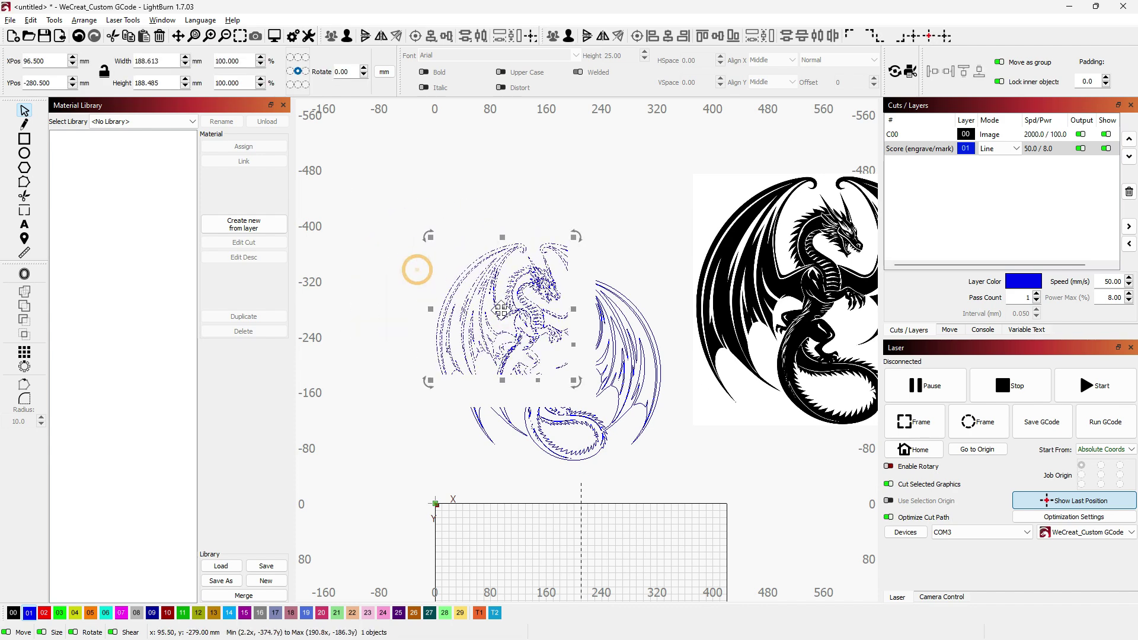
scroll(453, 392, up, 6)
click(466, 362)
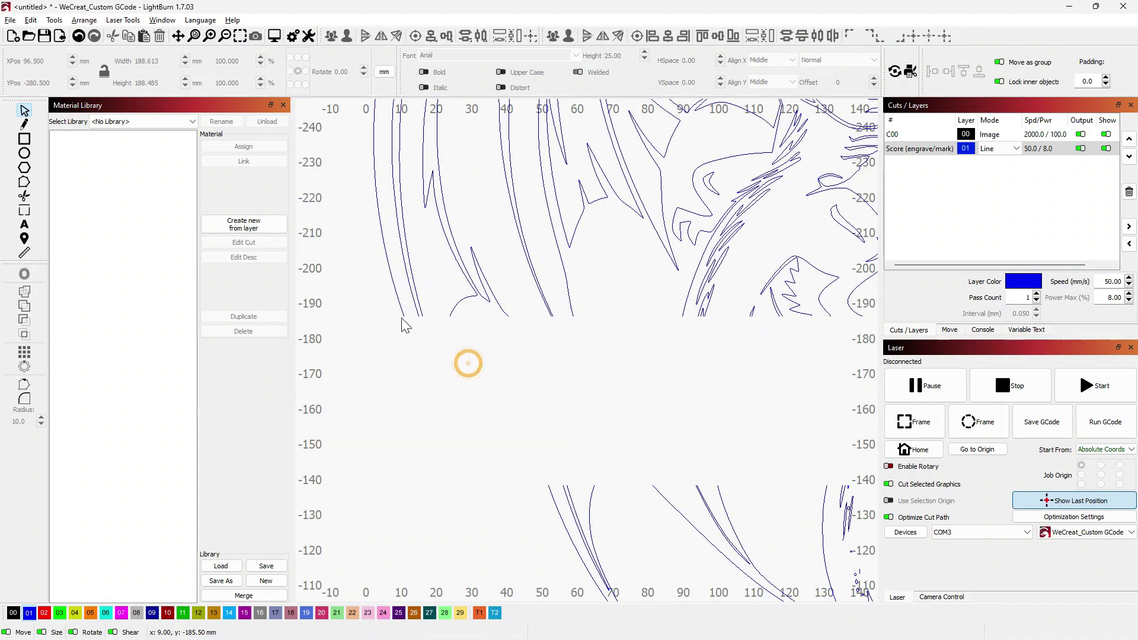
scroll(662, 293, up, 3)
scroll(661, 293, right, 2)
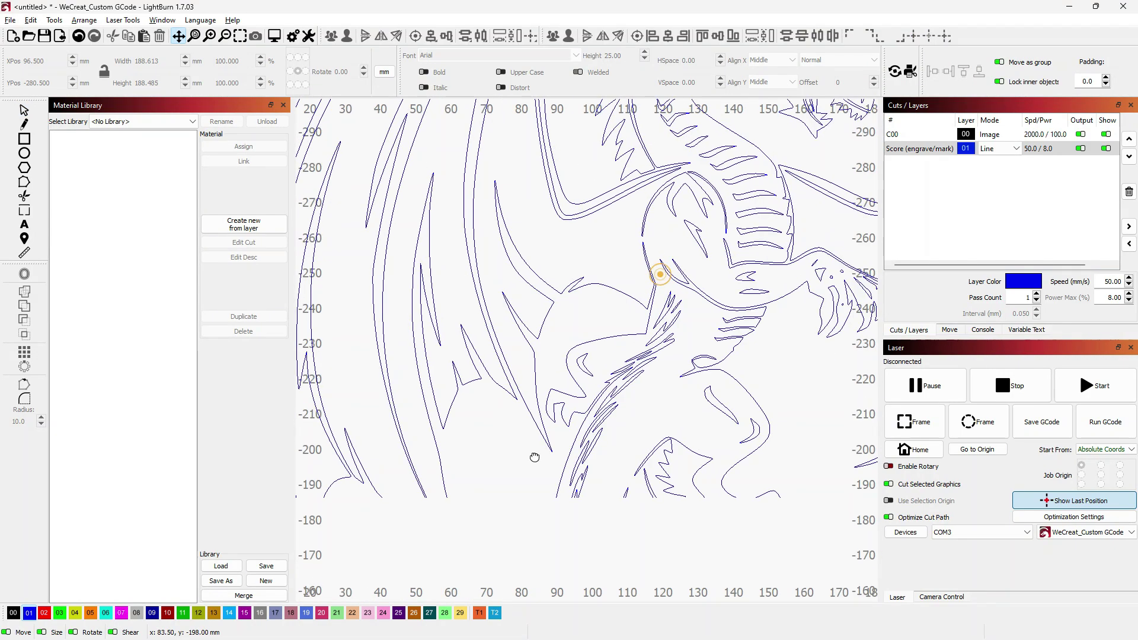
- Assign the cut-out dragon piece to the black fill layer 00
click(636, 276)
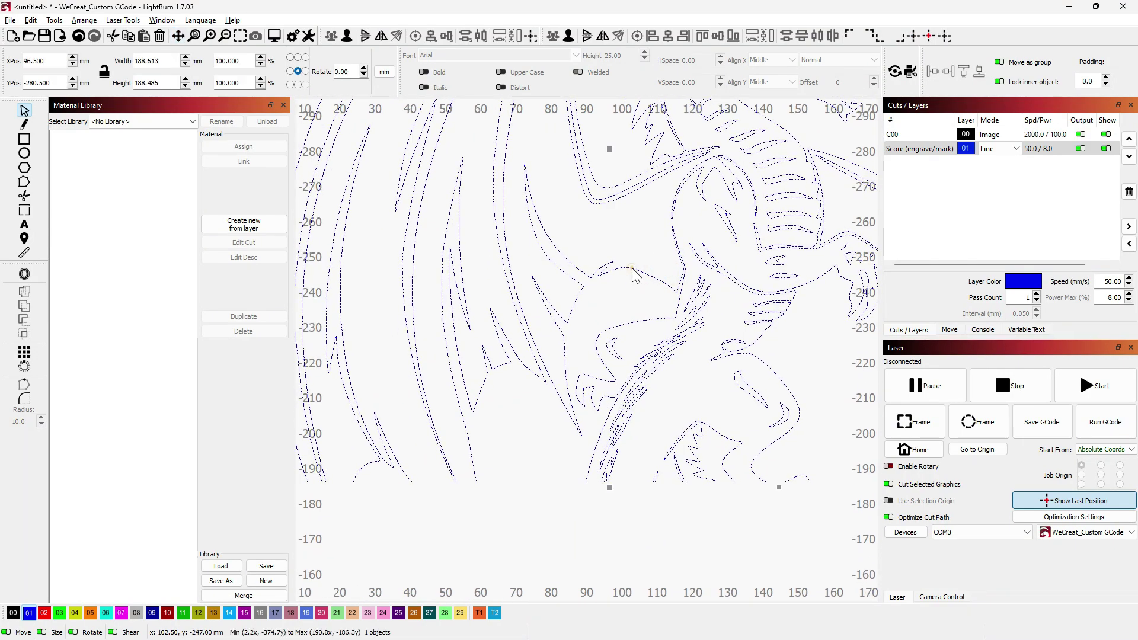
click(13, 614)
click(658, 350)
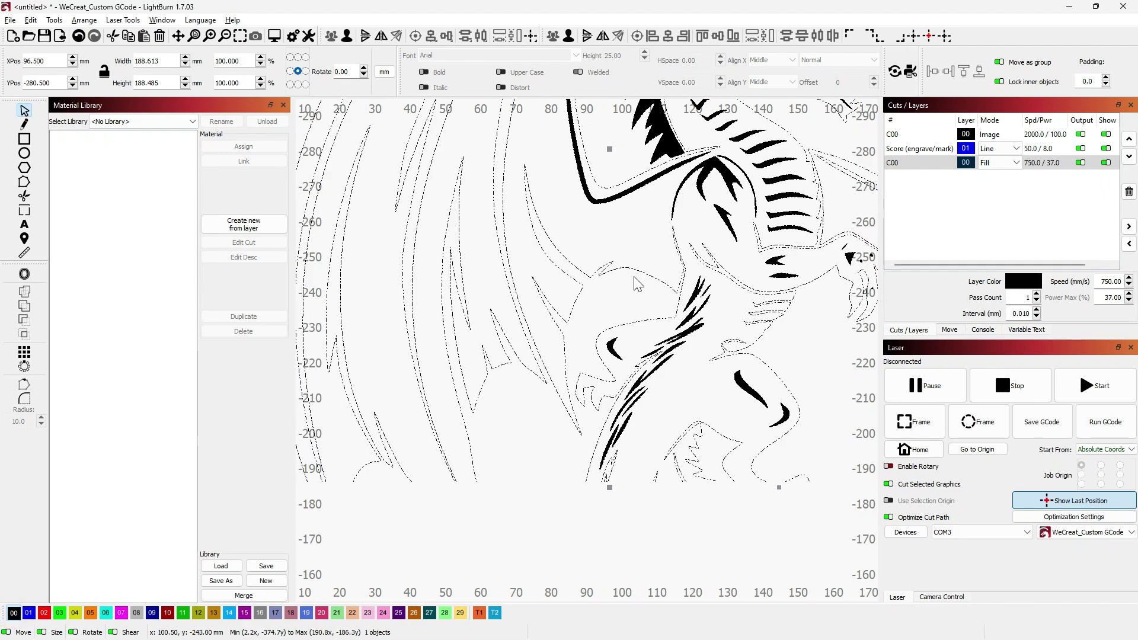
drag(726, 227, 706, 302)
- Undo the layer assignment, the moves of the cut-out piece and the Cut Shapes operation
key(ctrl+z)
scroll(711, 451, down, 6)
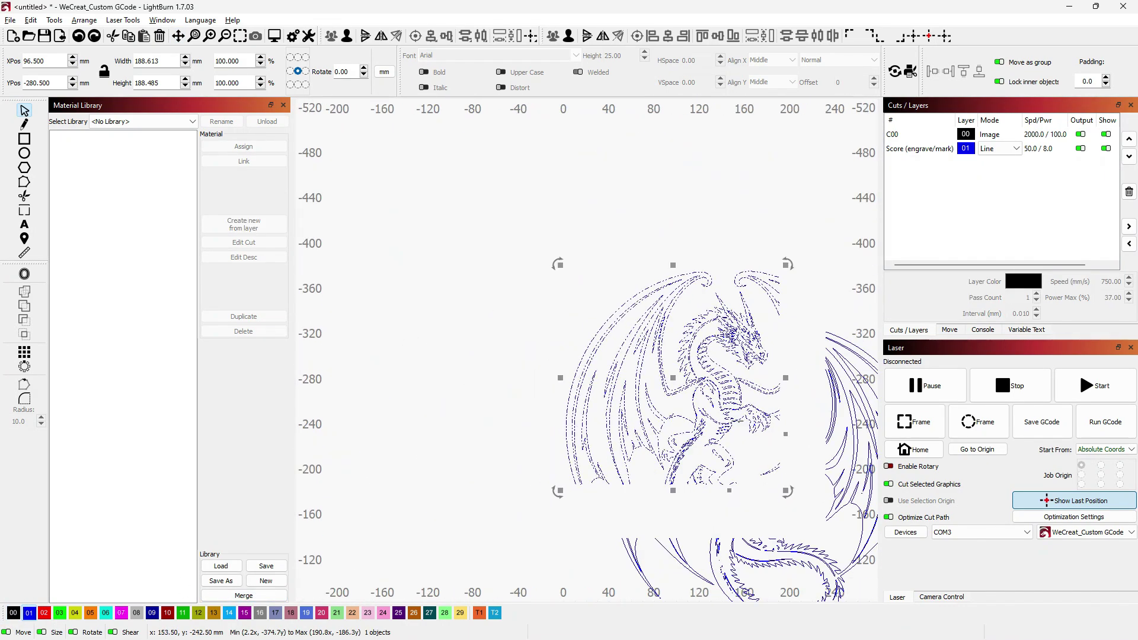
click(709, 358)
key(ctrl+z)
key(ctrl+z)
key(ctrl+z)
key(ctrl+z)
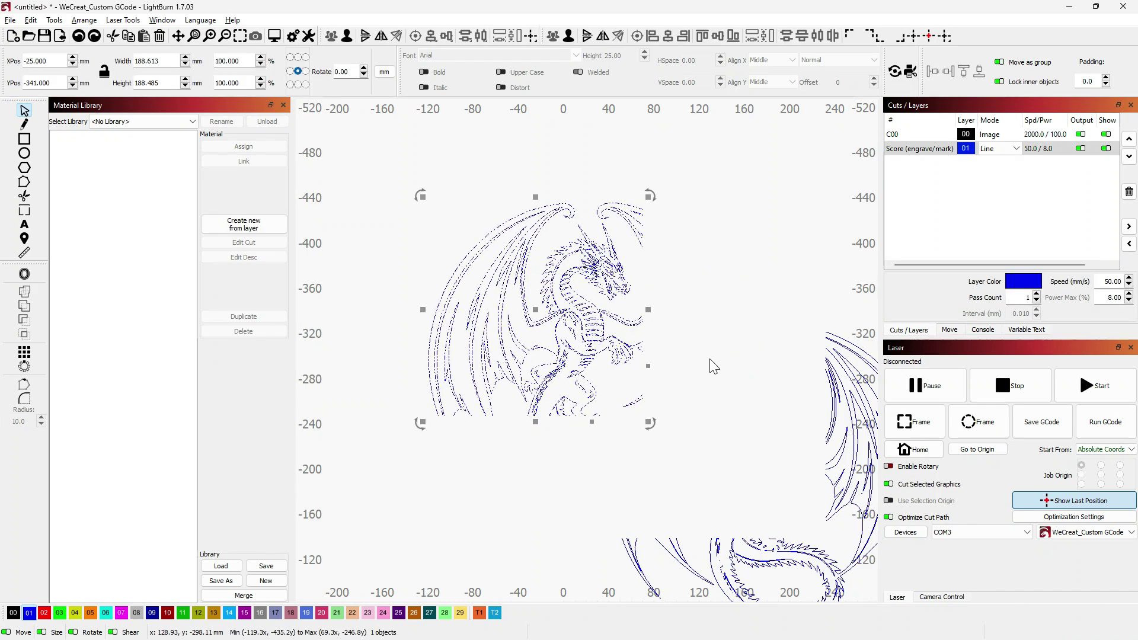
key(ctrl+z)
key(ctrl+z)
key(ctrl+z)
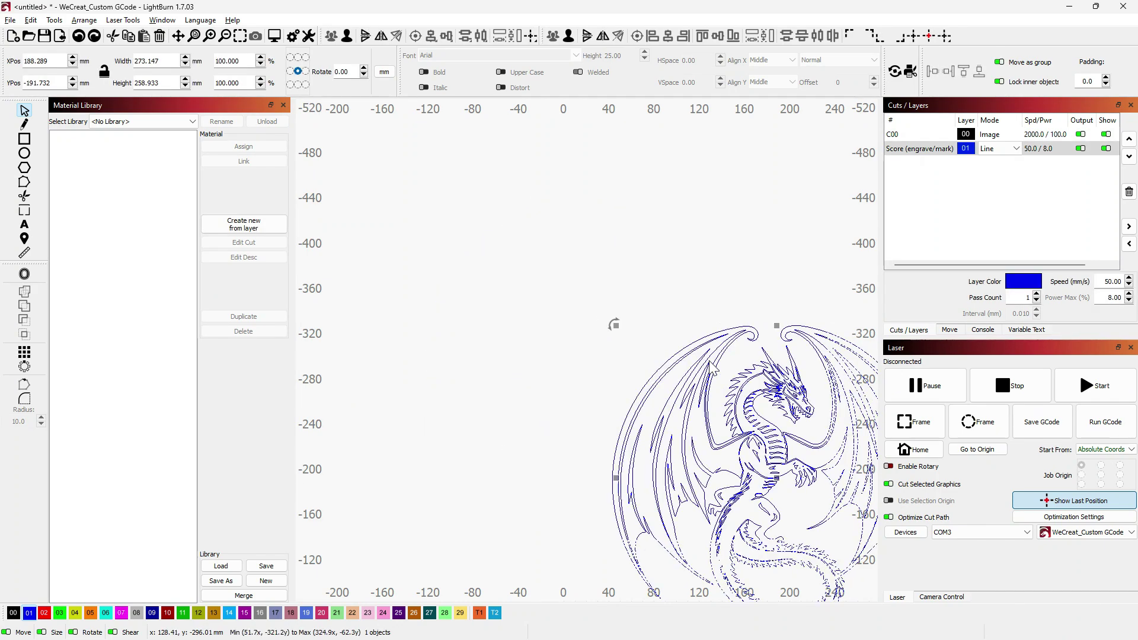
click(798, 261)
- Assign the whole grouped dragon to the black fill layer 00, leaving the square on its own layer
scroll(801, 264, right, 5)
scroll(801, 264, down, 3)
click(543, 368)
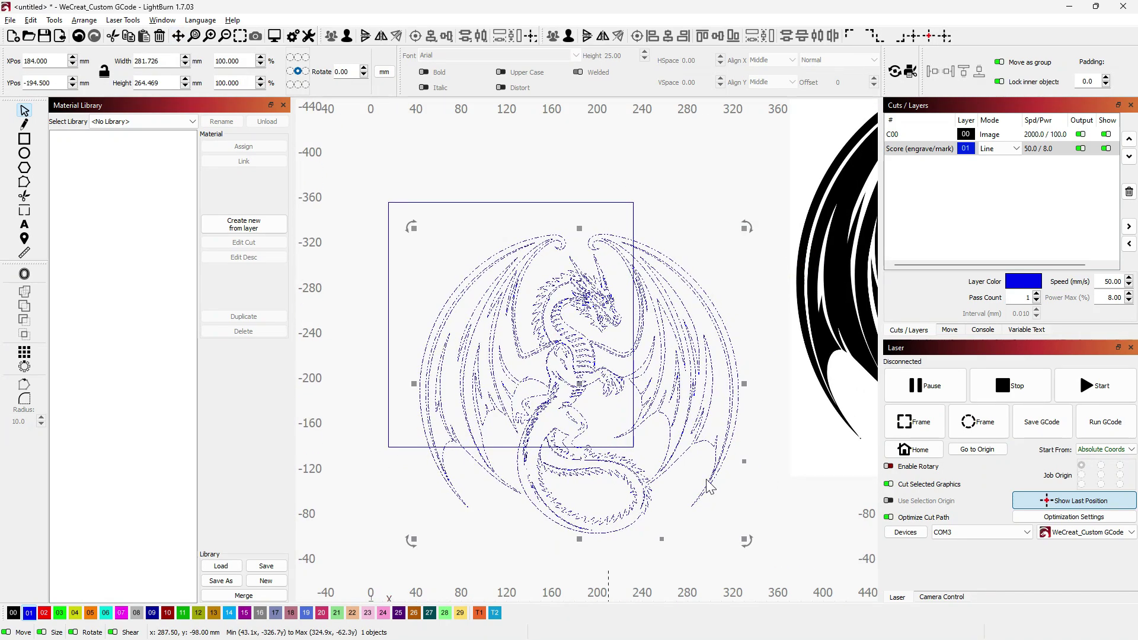
click(12, 614)
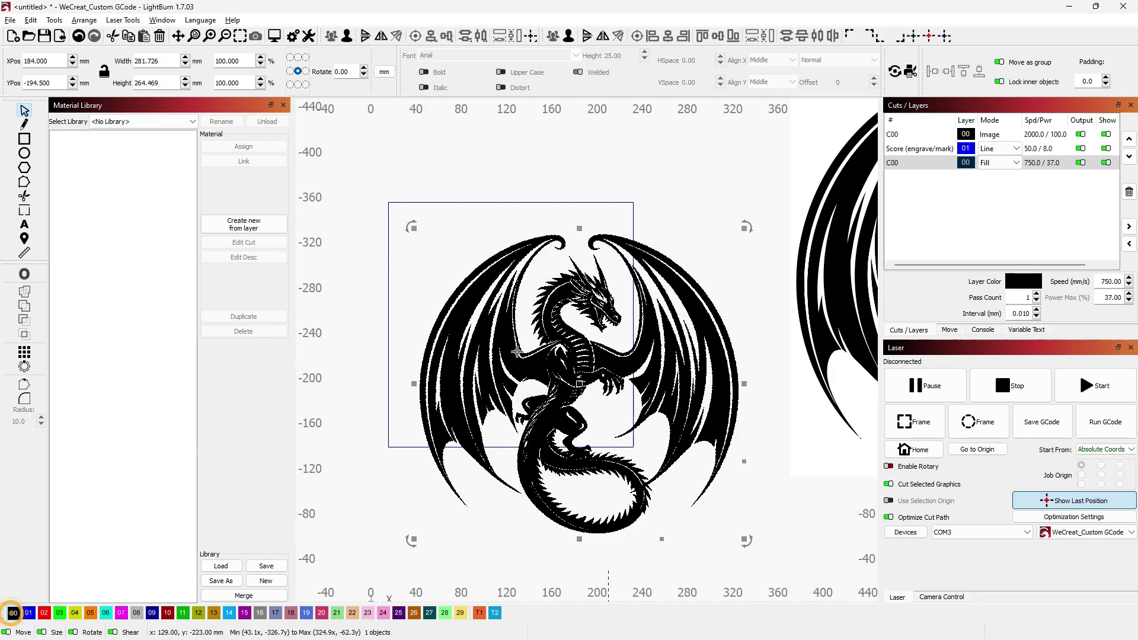
- Split the filled dragon along the square with Cut Shapes and move the upper-left piece to about X 53.4, Y -284.4 mm
shift+click(517, 203)
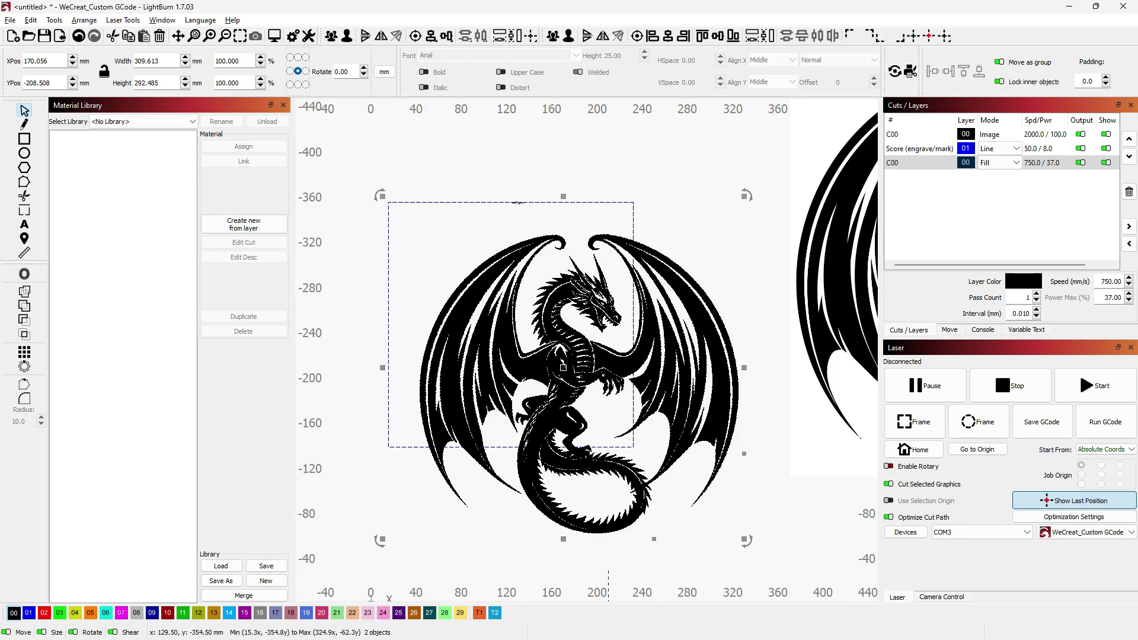
click(59, 20)
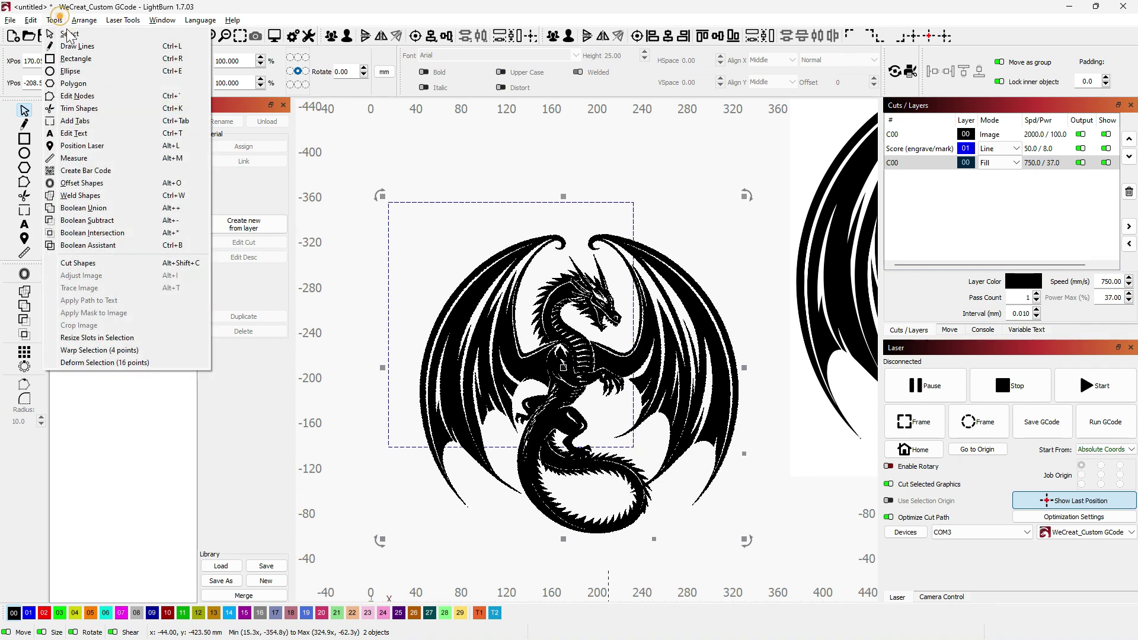
click(118, 260)
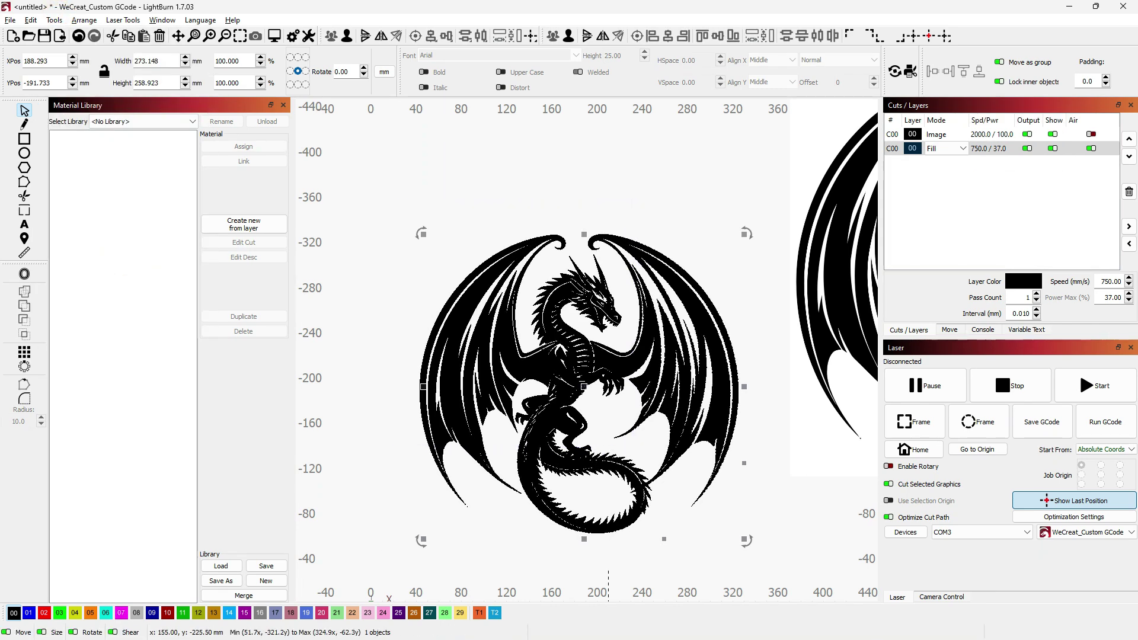
drag(594, 360, 499, 308)
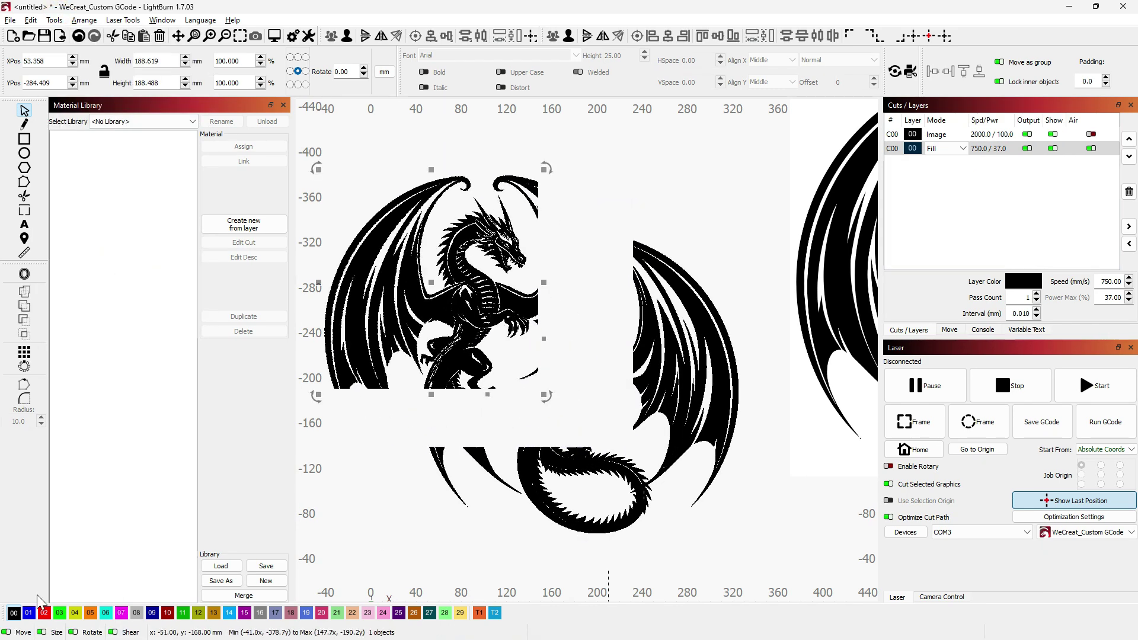
- Assign both cut dragon pieces to the blue line layer 01
click(701, 426)
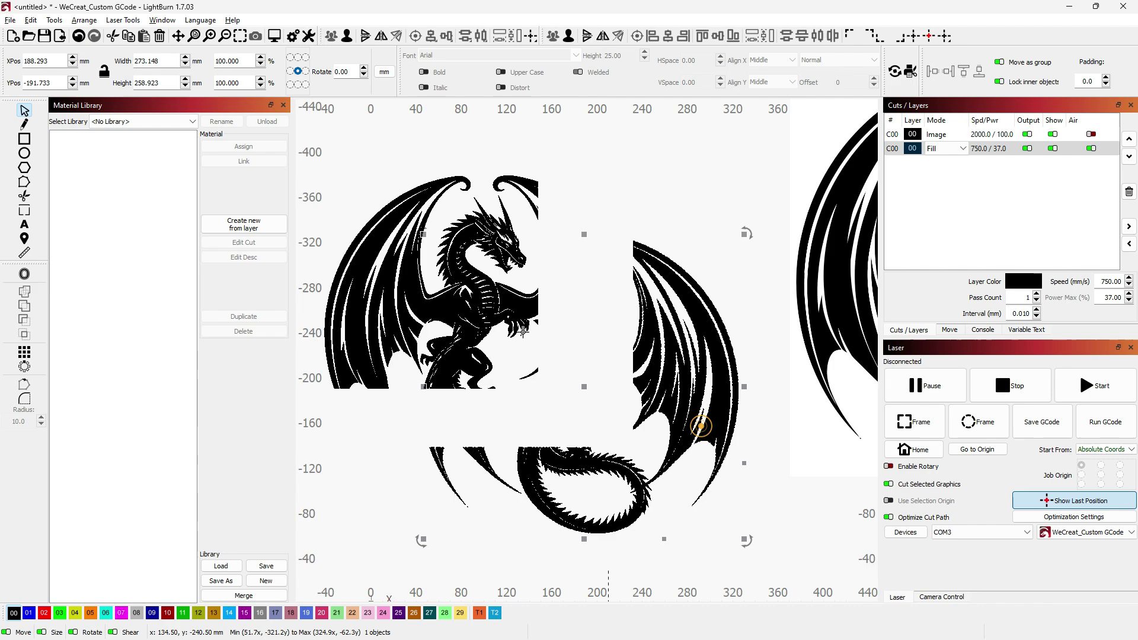
shift+click(470, 318)
click(378, 290)
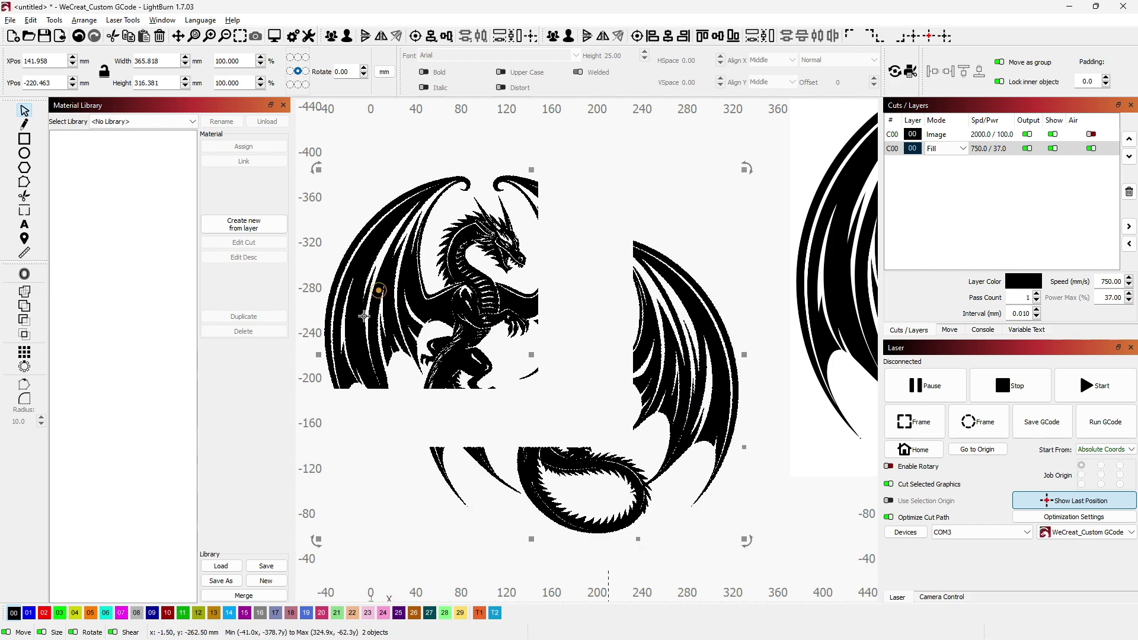
click(29, 612)
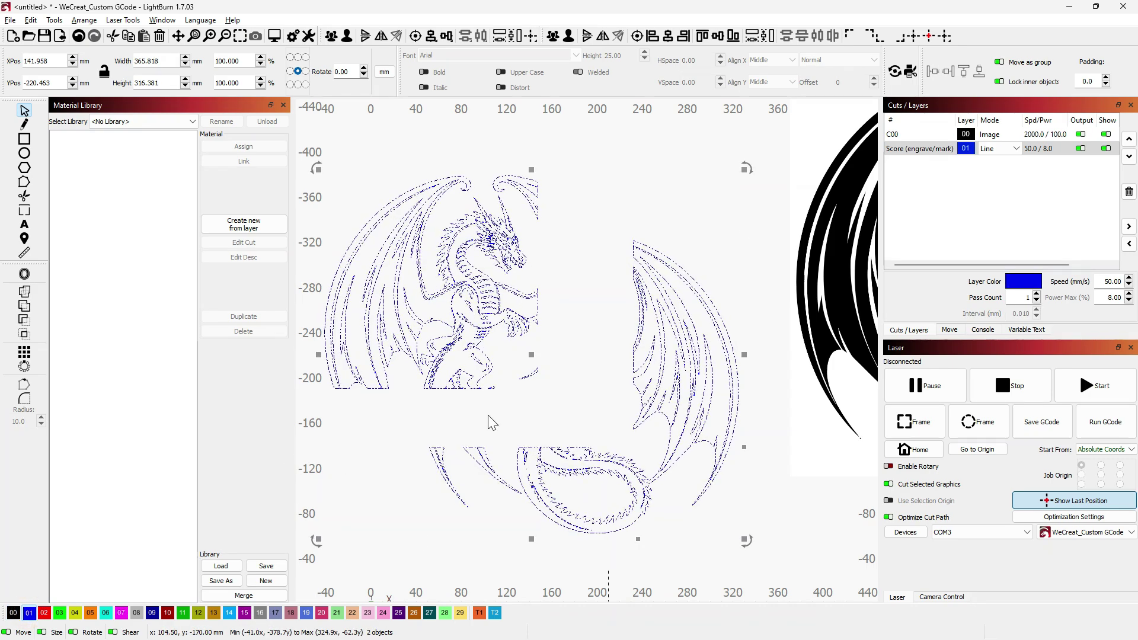
- Examine the outlines along the straight cut edges of both dragon pieces
click(461, 432)
scroll(460, 426, up, 7)
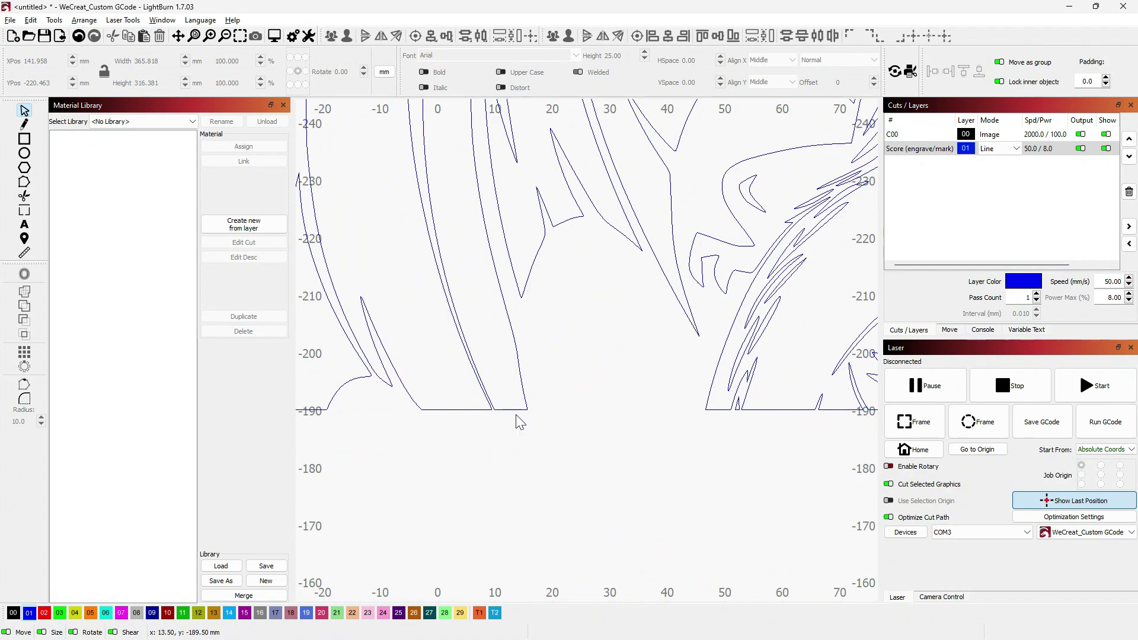
scroll(519, 422, down, 7)
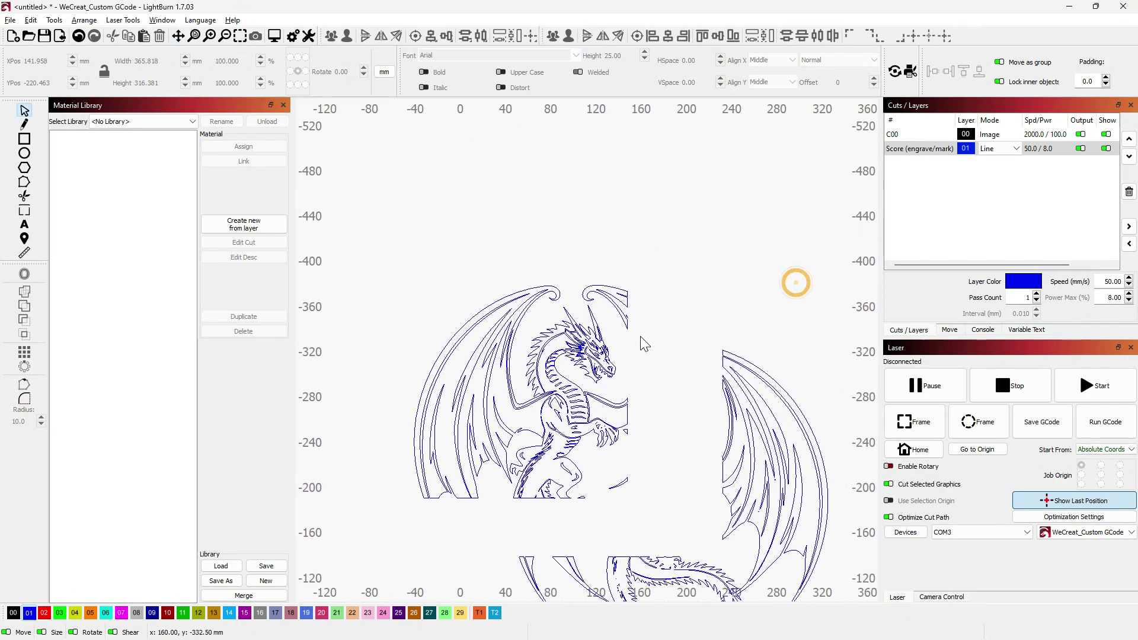
scroll(645, 312, up, 5)
scroll(645, 312, down, 4)
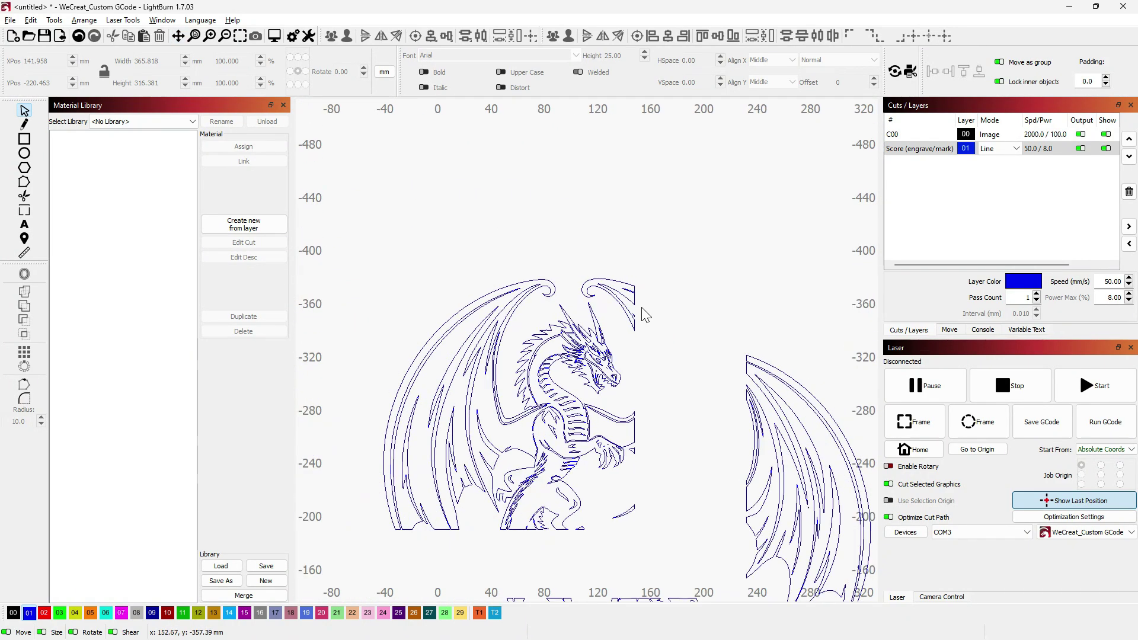
scroll(642, 308, down, 2)
drag(686, 391, 639, 282)
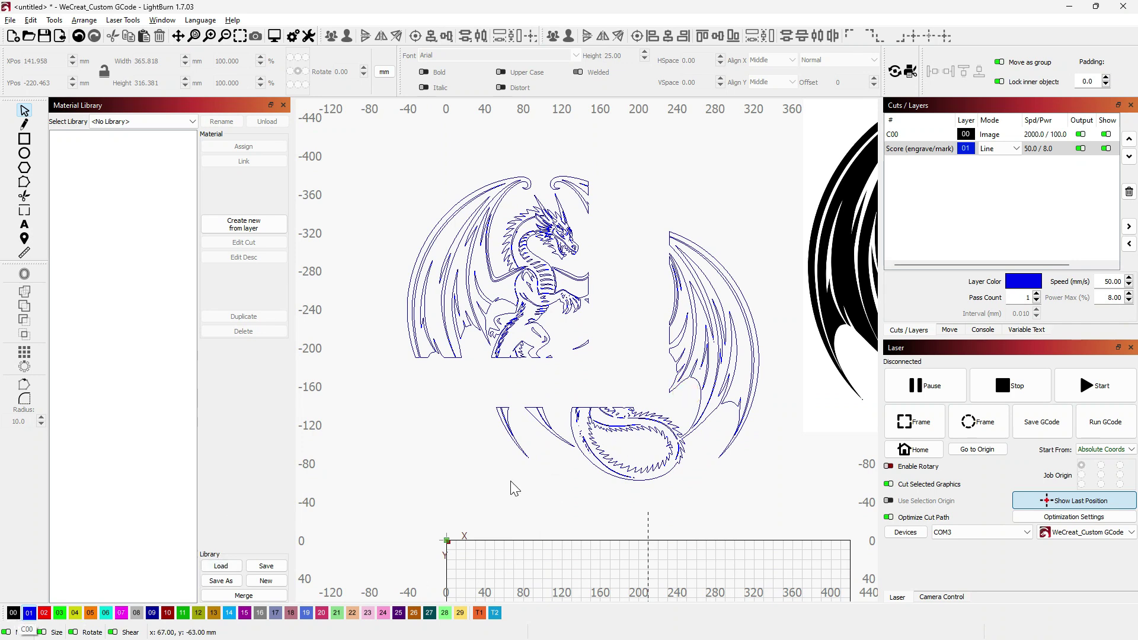
- Switch layer 01 to Fill mode to preview the cut pieces filled, and return it to Line mode
click(1008, 148)
click(1014, 149)
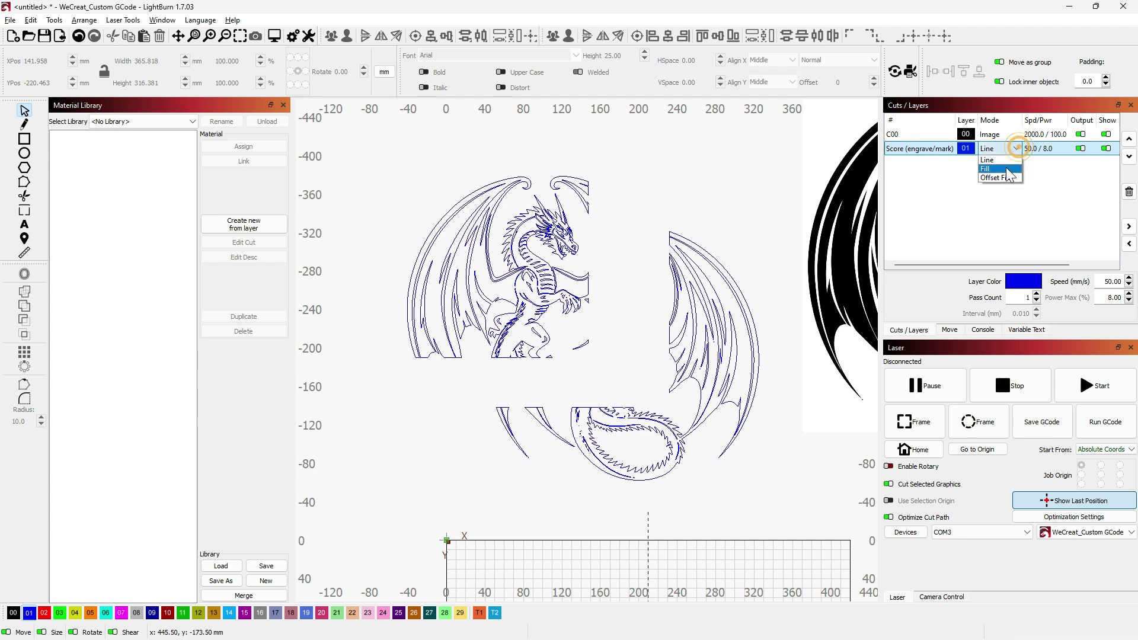
click(1011, 159)
click(1012, 149)
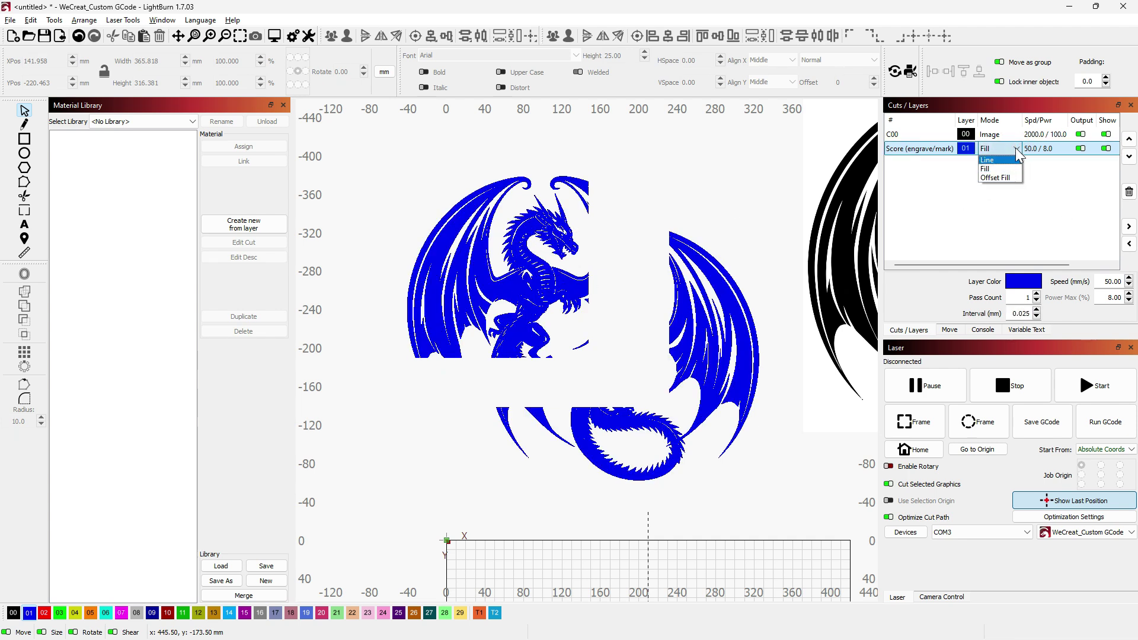
click(1000, 161)
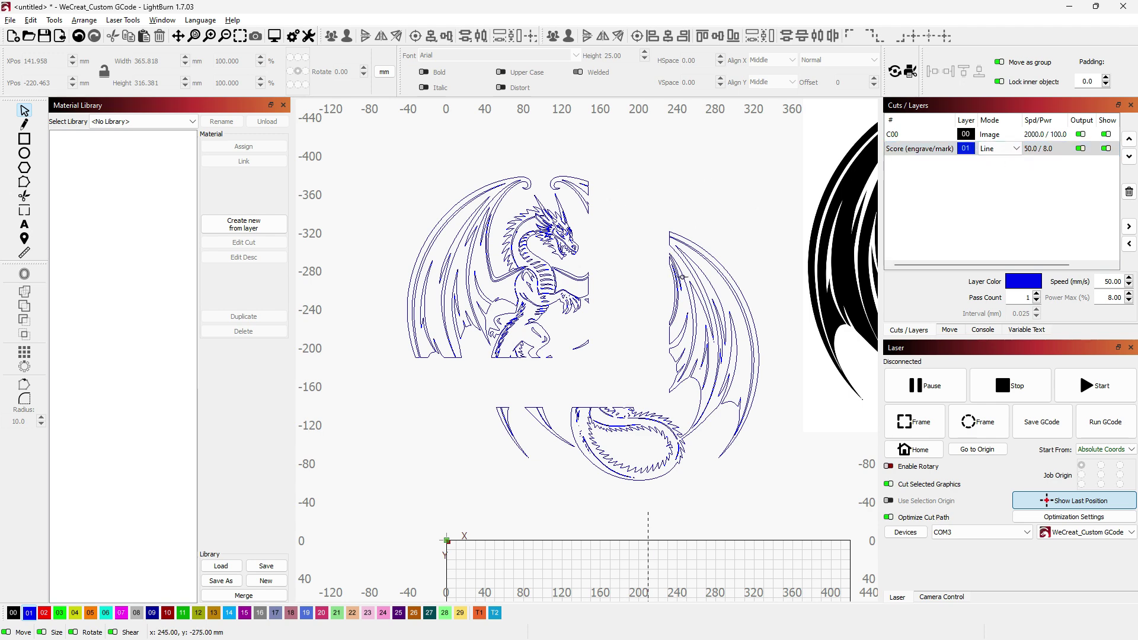
scroll(682, 277, up, 3)
scroll(611, 294, down, 3)
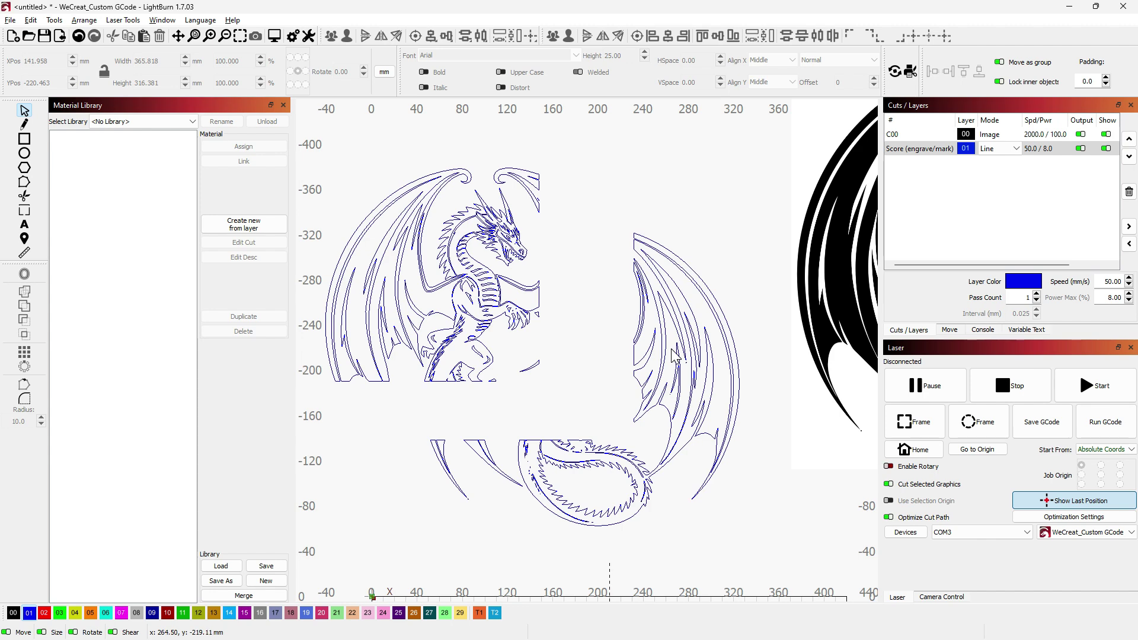
- Undo the layer assignments, the move of the cut piece and the Cut Shapes operation, back to the uncut dragon on blue layer 01
key(ctrl+z)
key(ctrl+z)
key(ctrl+z)
key(ctrl+z)
key(ctrl+z)
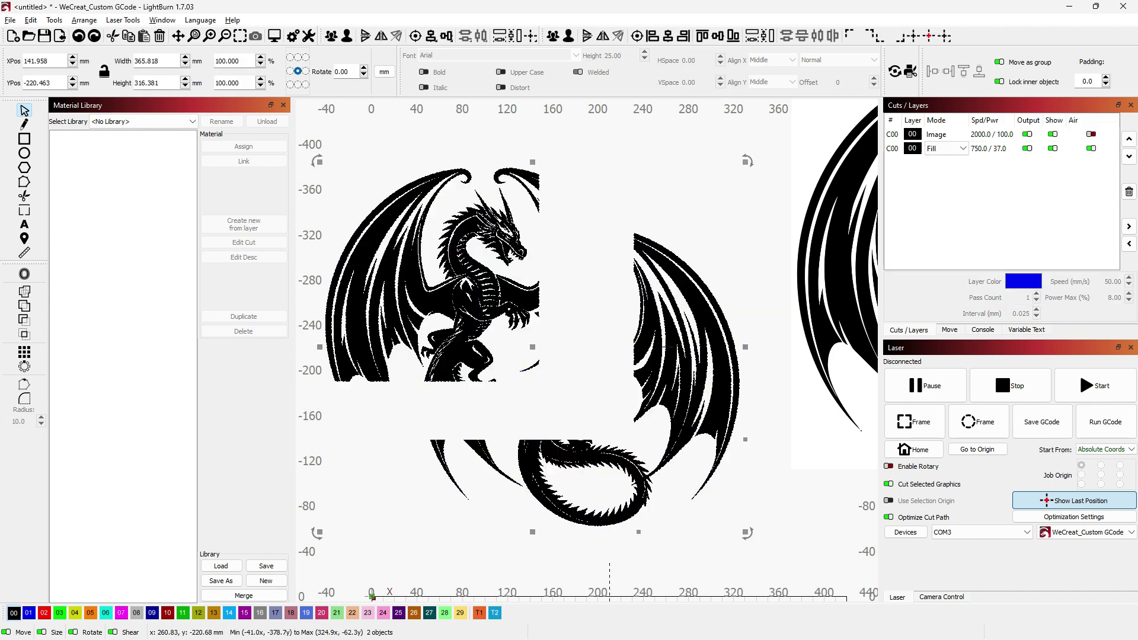
key(ctrl+shift+z)
key(ctrl+shift+z)
key(ctrl+shift+z)
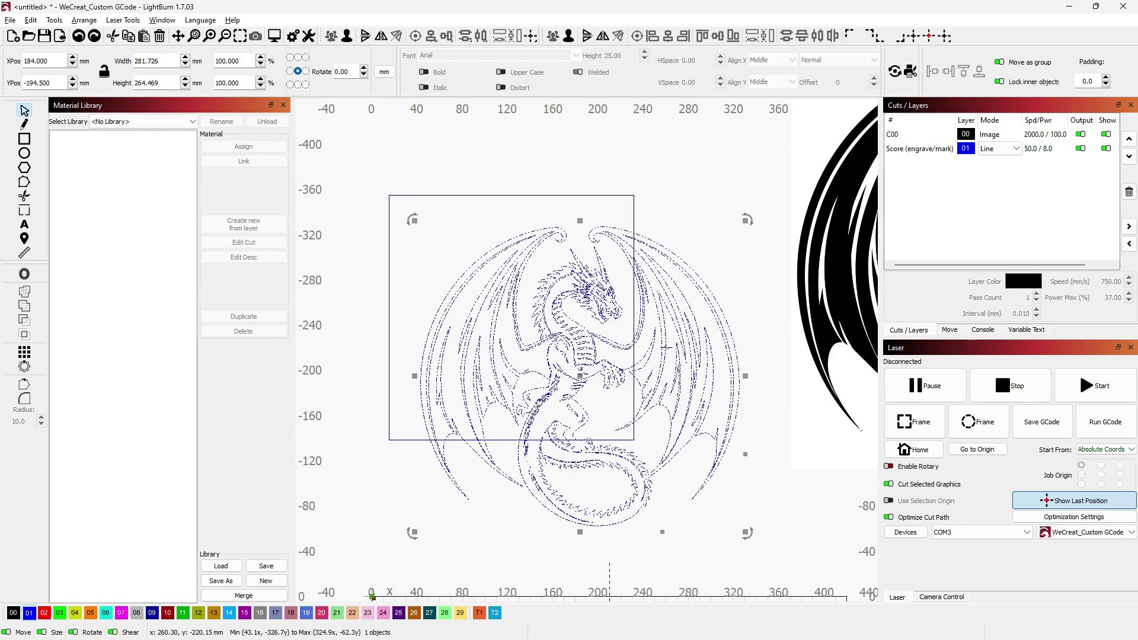
- Delete the square and draw a circle about 130 mm in diameter over the middle of the dragon's body
click(617, 196)
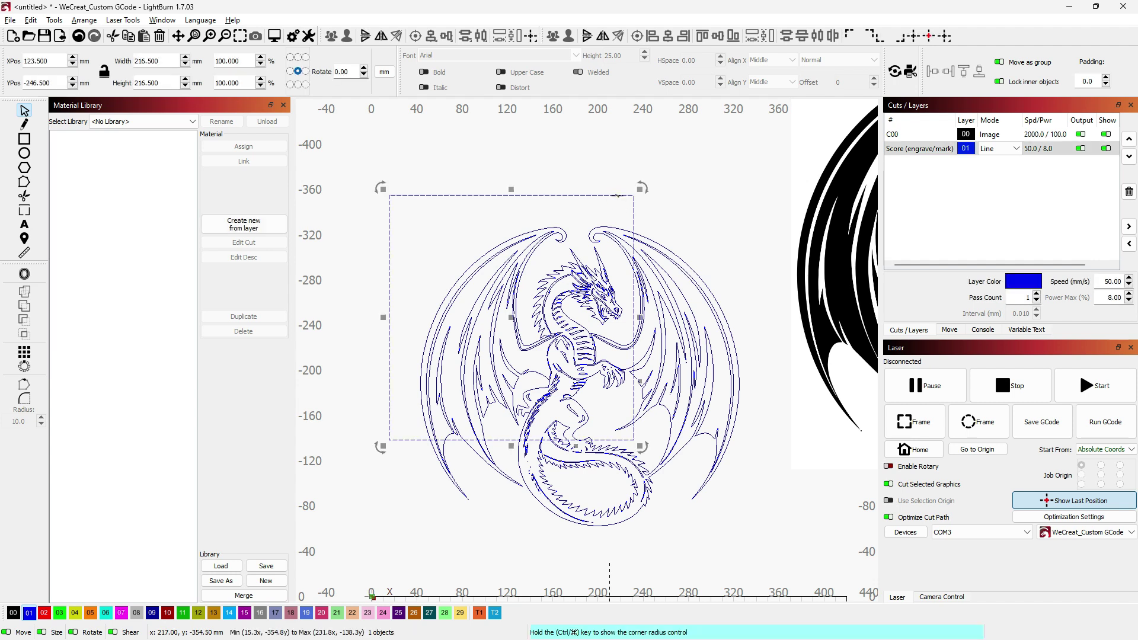
key(Delete)
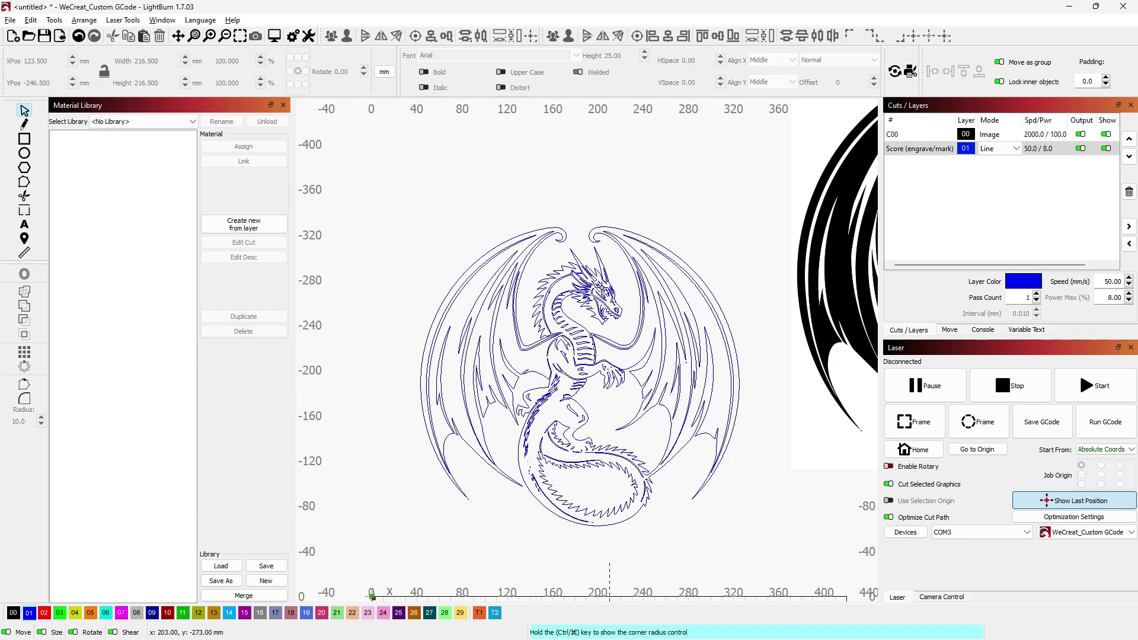
click(25, 153)
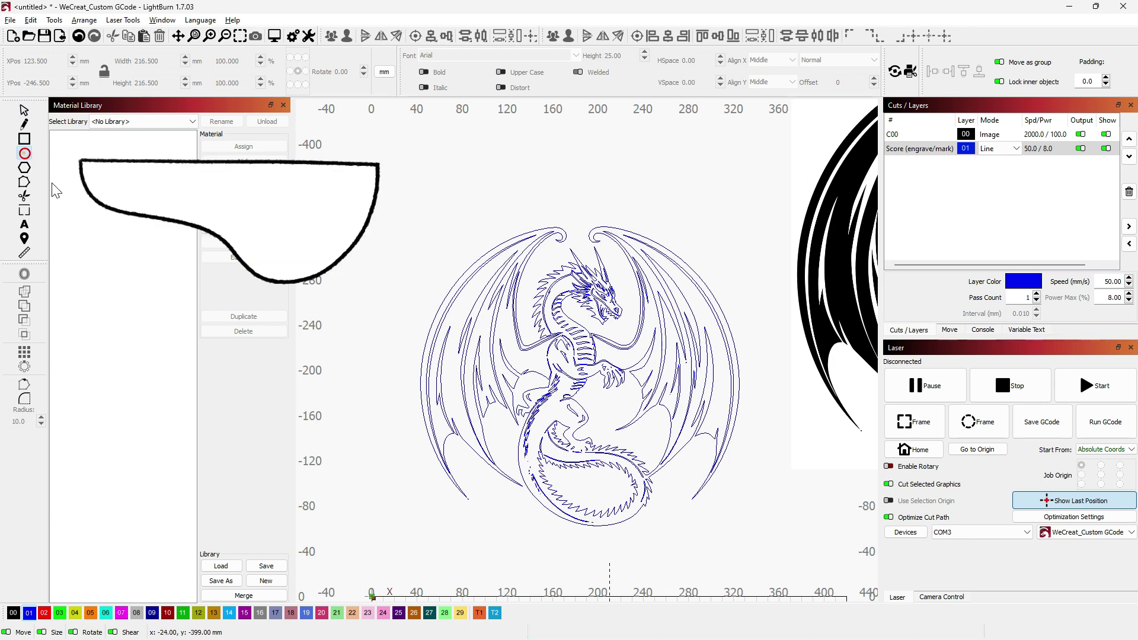
key(Escape)
click(511, 303)
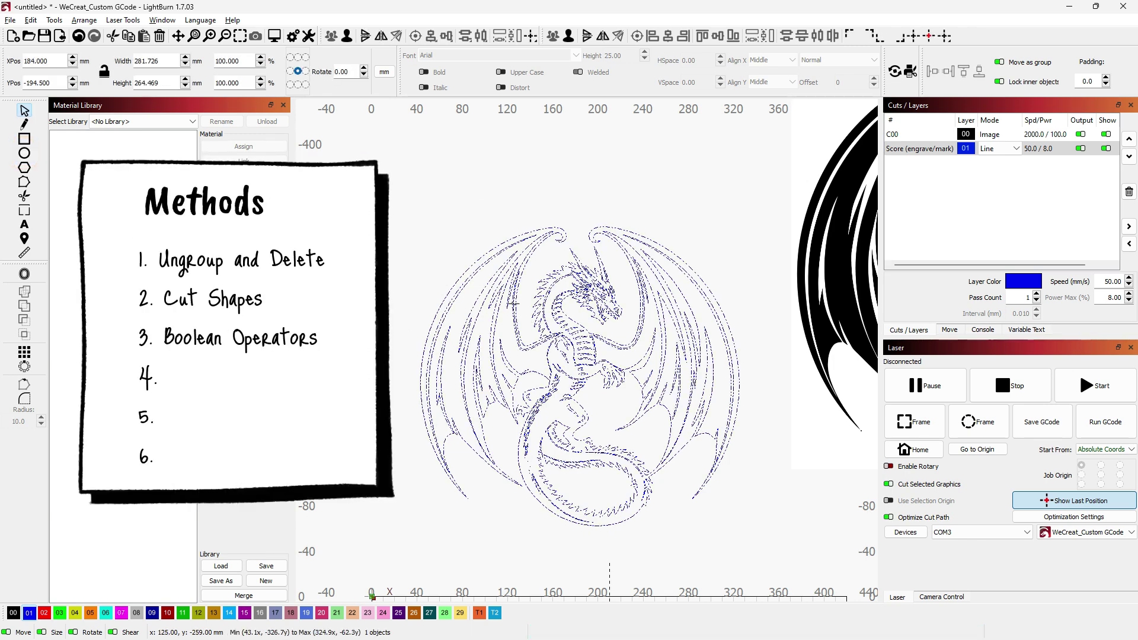
click(25, 154)
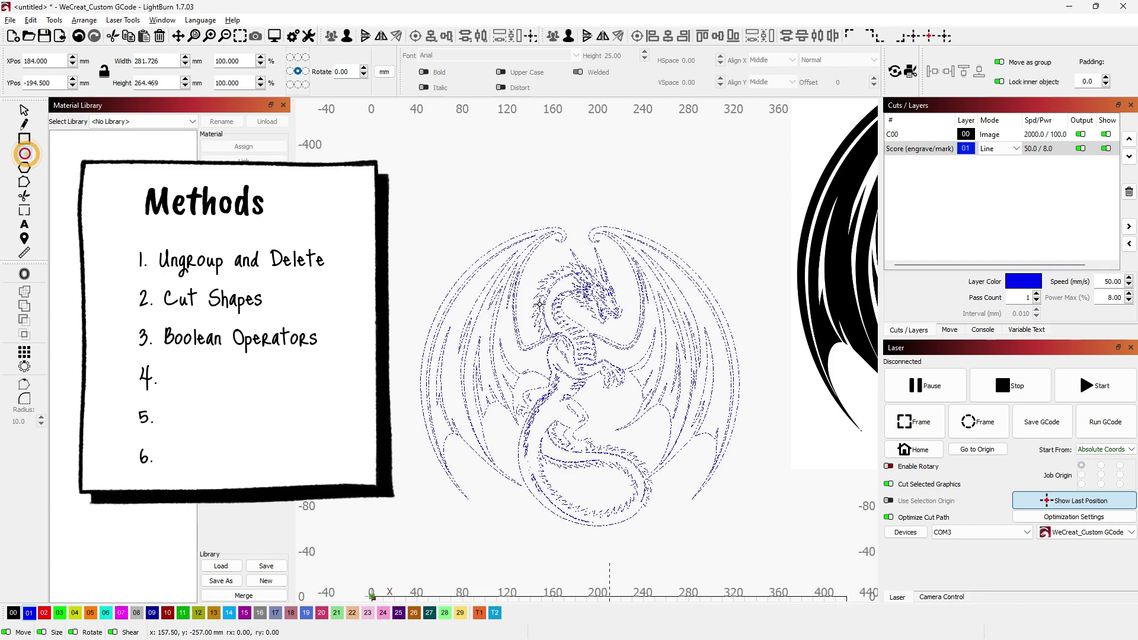
drag(503, 297, 541, 333)
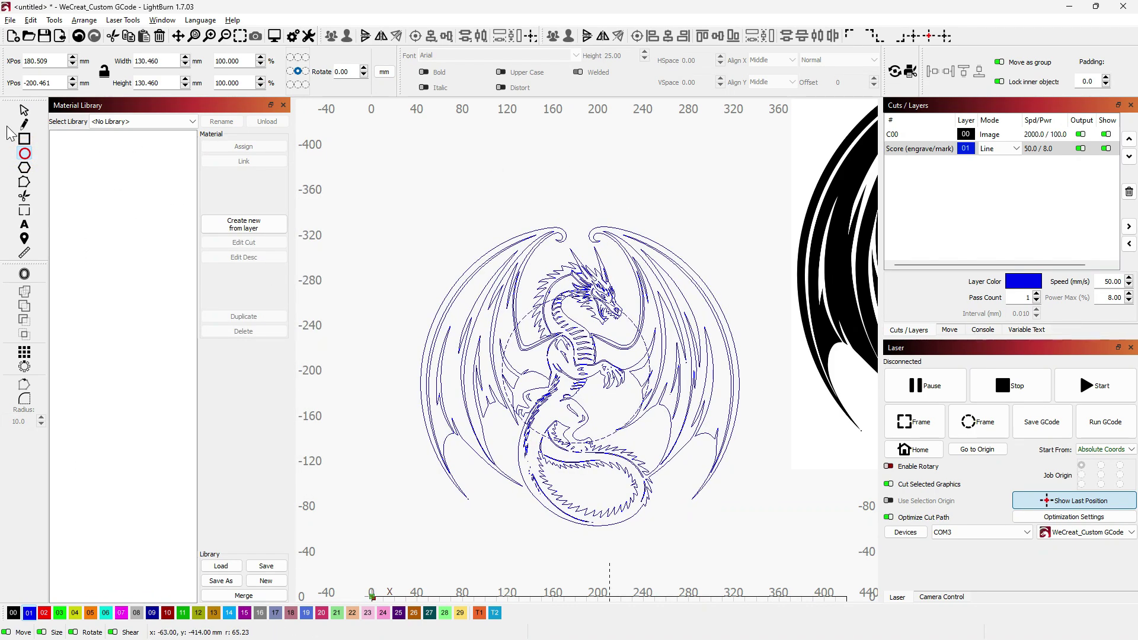
click(24, 110)
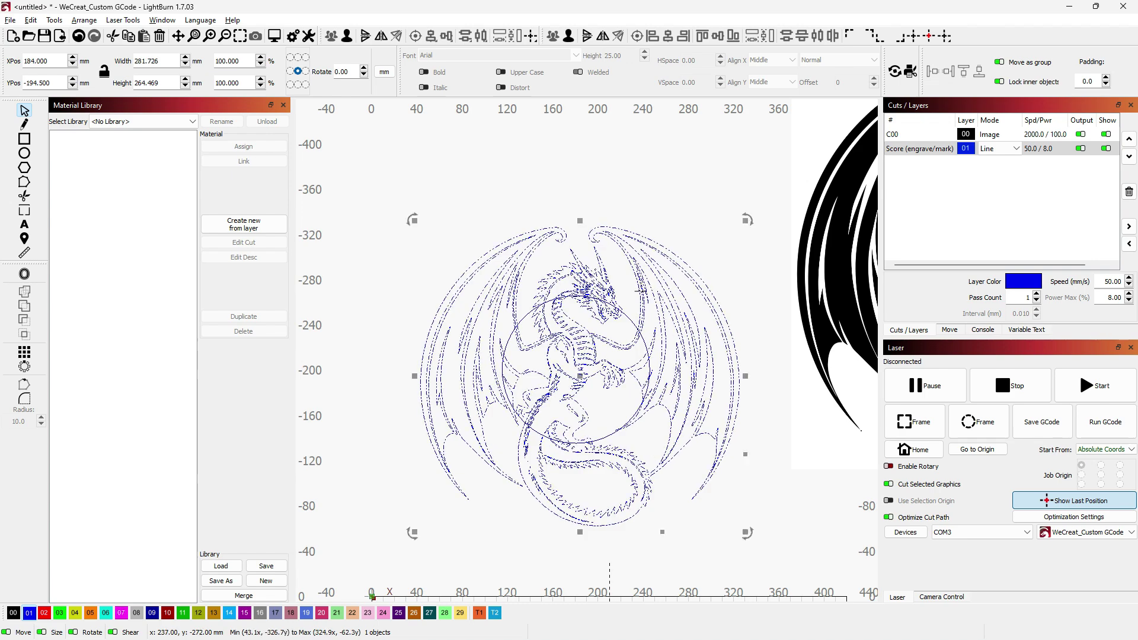
- Preview Union, Intersection, Subtract A-B and Subtract B-A on the selected dragon and circle in the Boolean Assistant
shift+click(630, 312)
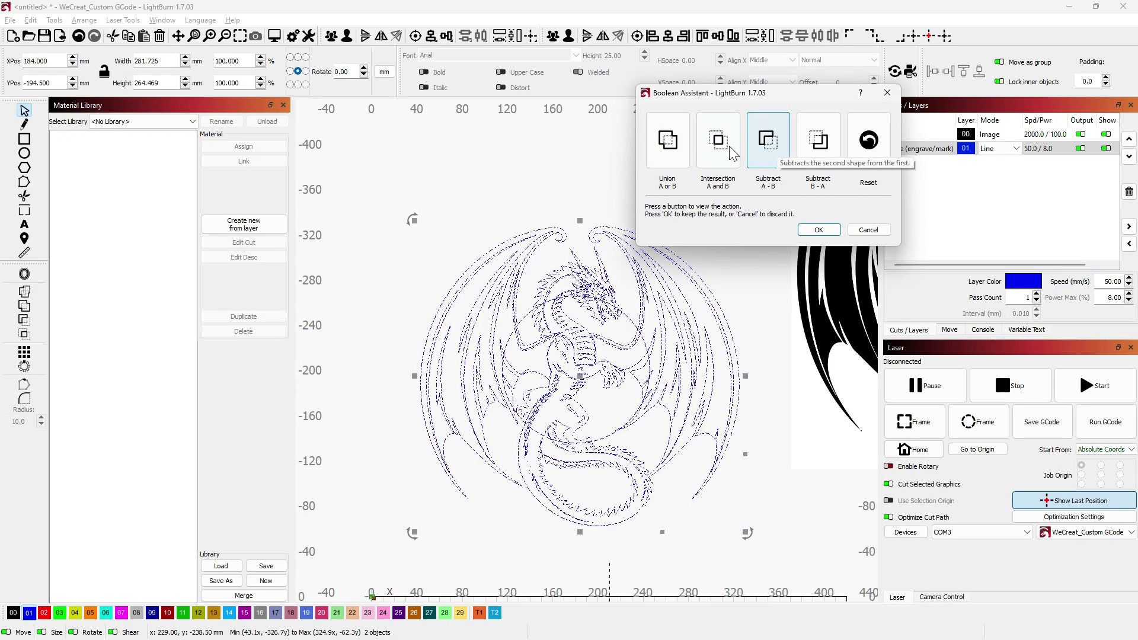
click(660, 155)
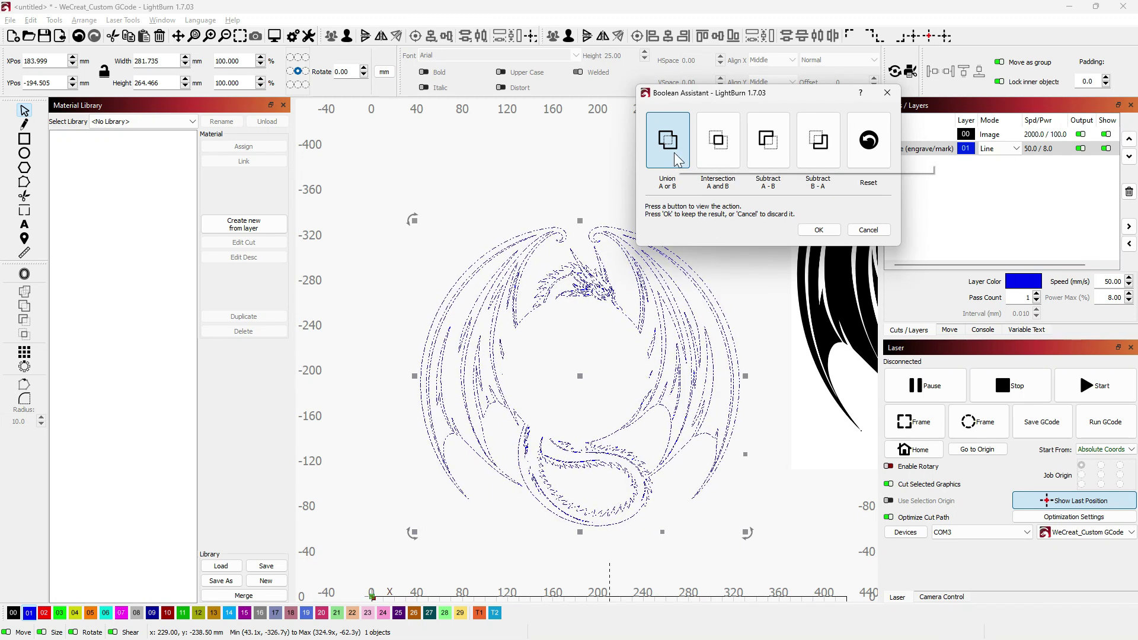
click(723, 150)
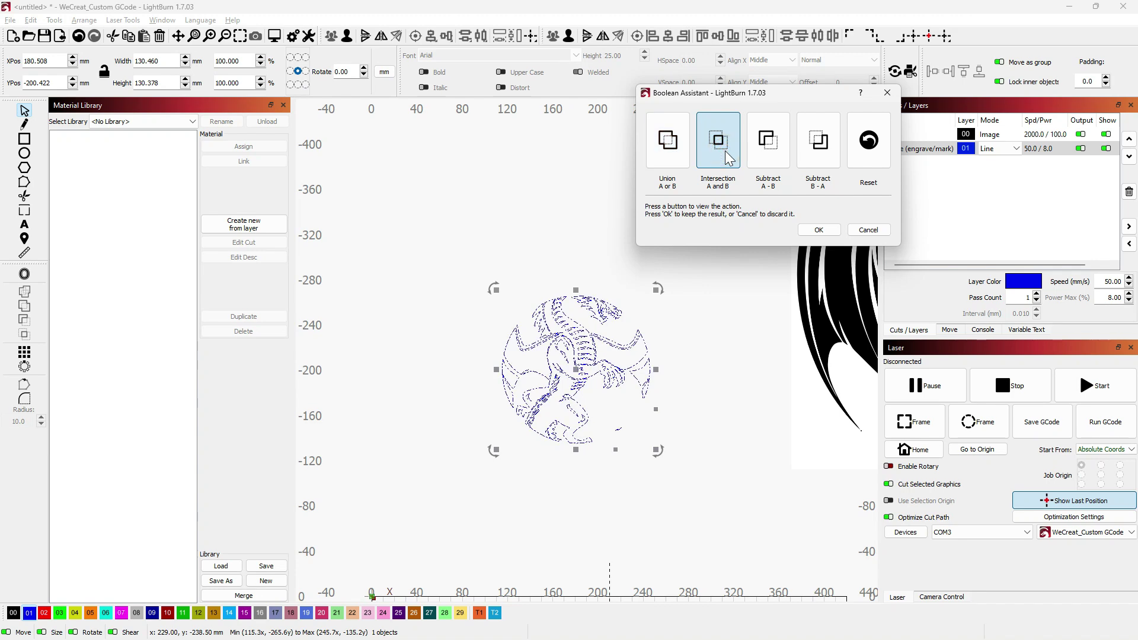
click(777, 155)
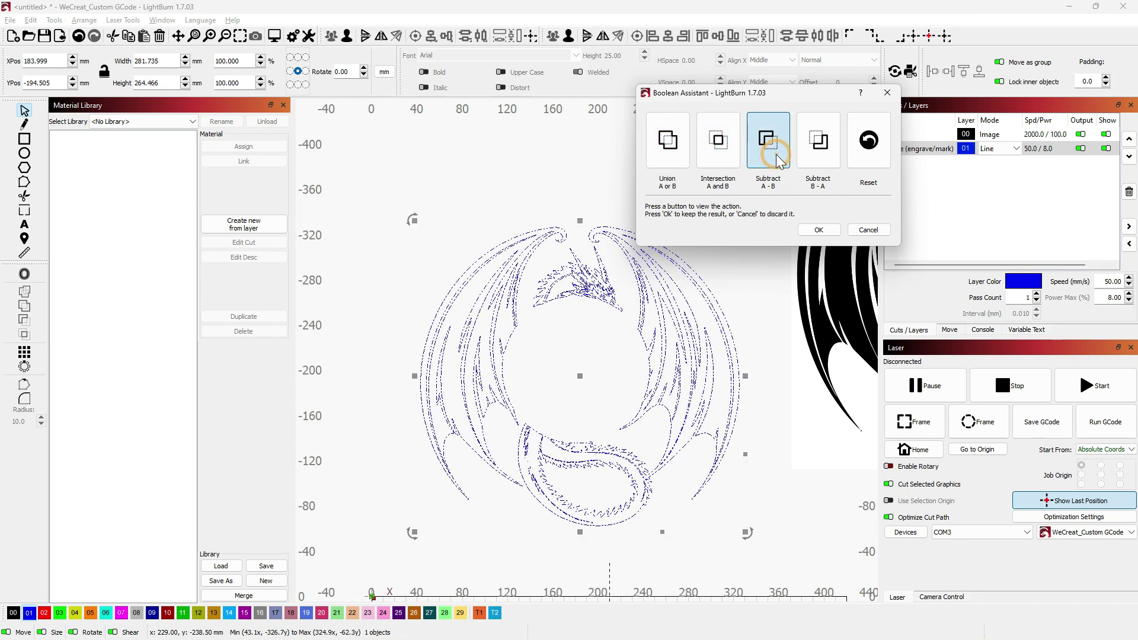
click(821, 154)
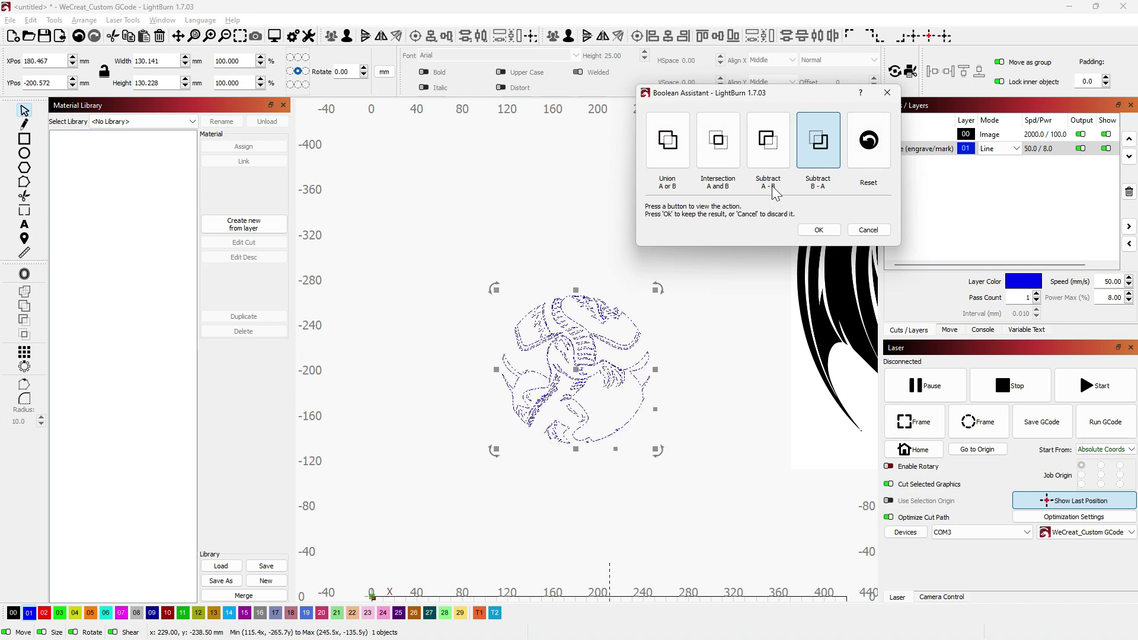
- Cycle through the four Boolean Assistant previews again, reset the shapes, discard the operation and clear the selection
click(664, 153)
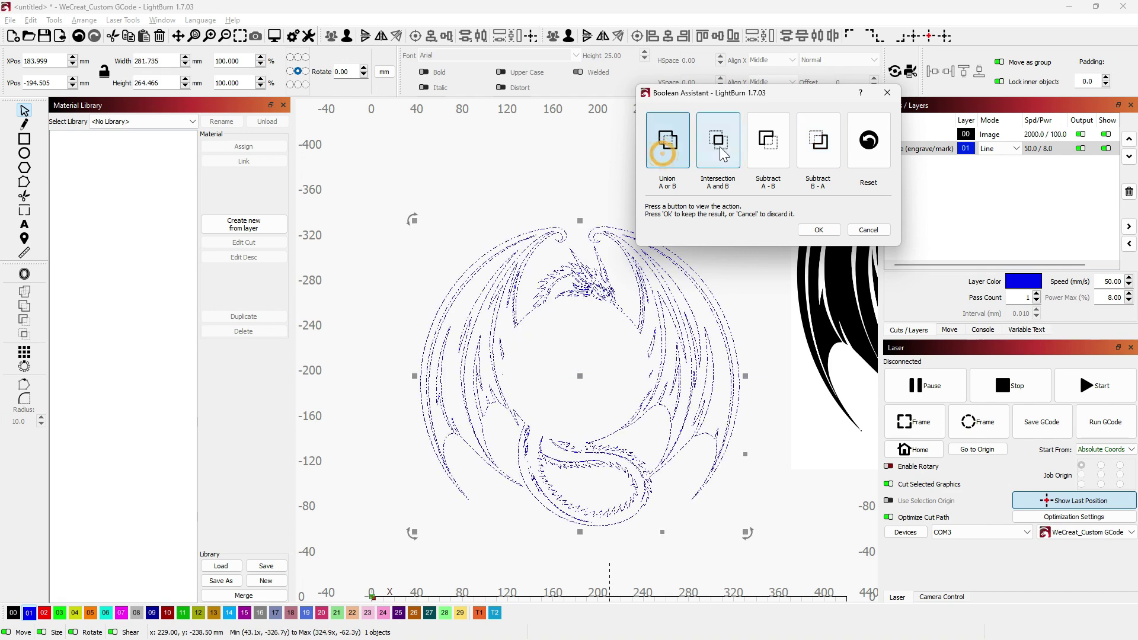
click(718, 149)
click(789, 151)
click(817, 148)
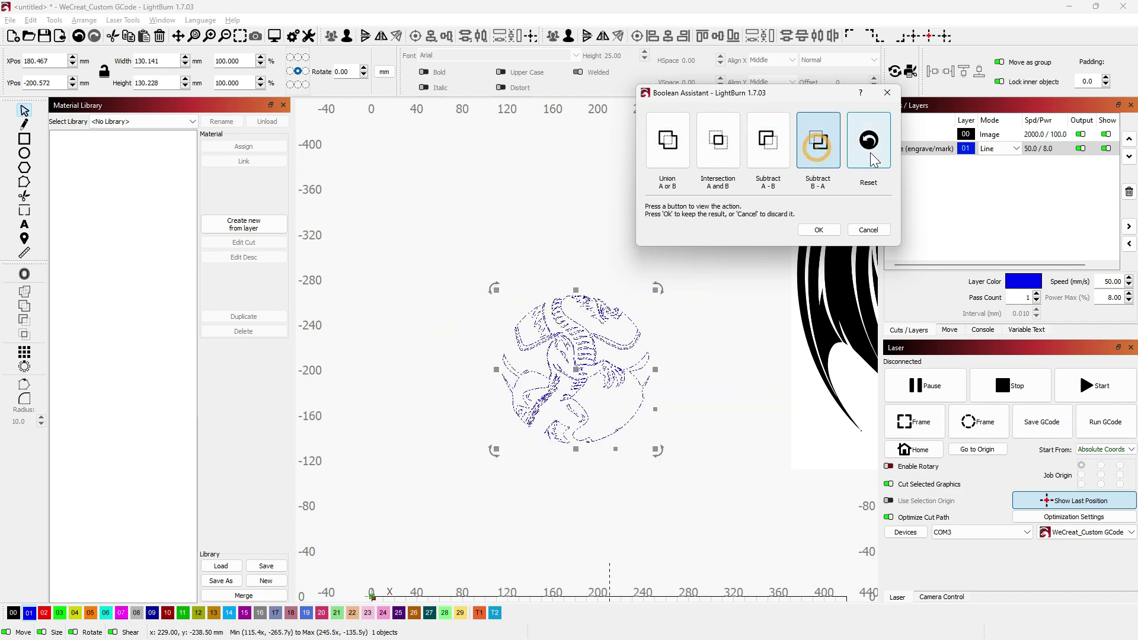
click(877, 156)
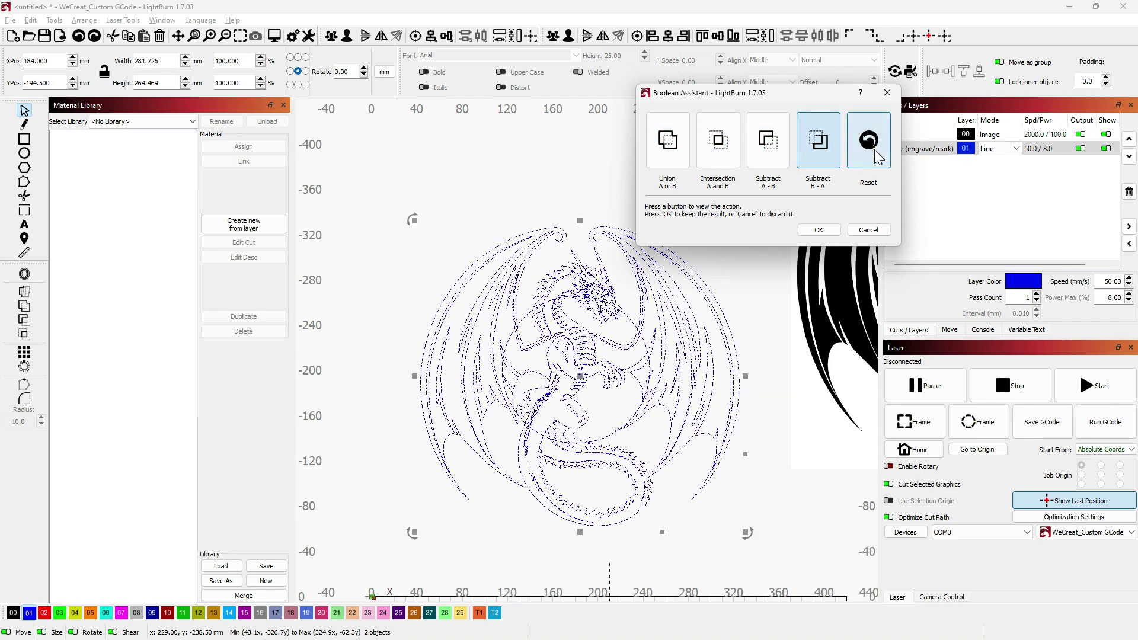
click(868, 229)
click(687, 205)
click(667, 240)
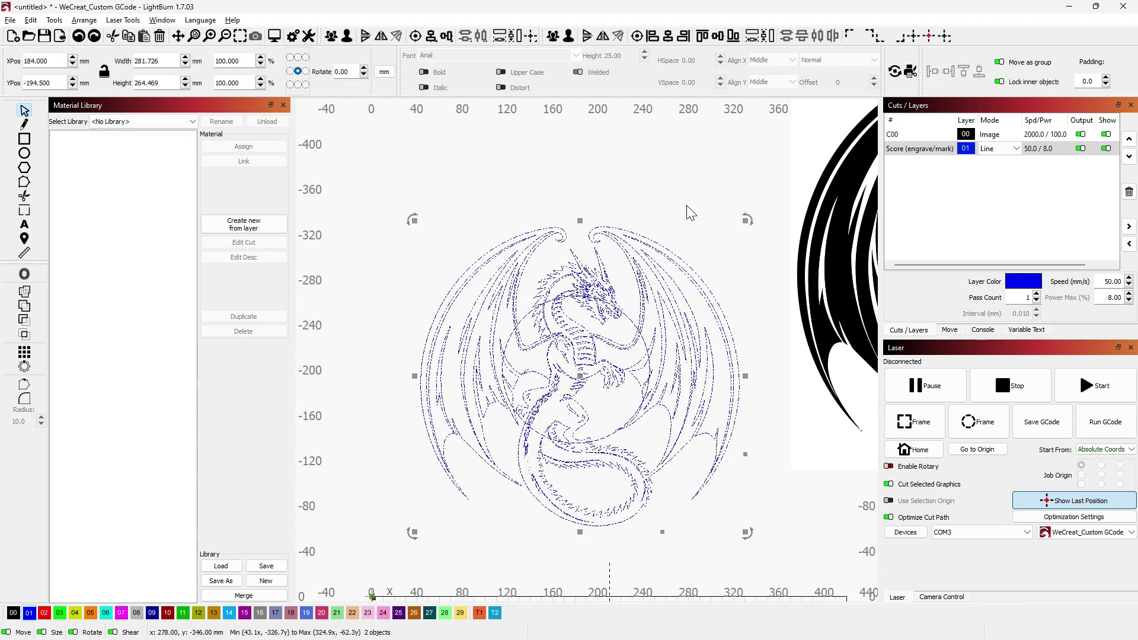
key(Escape)
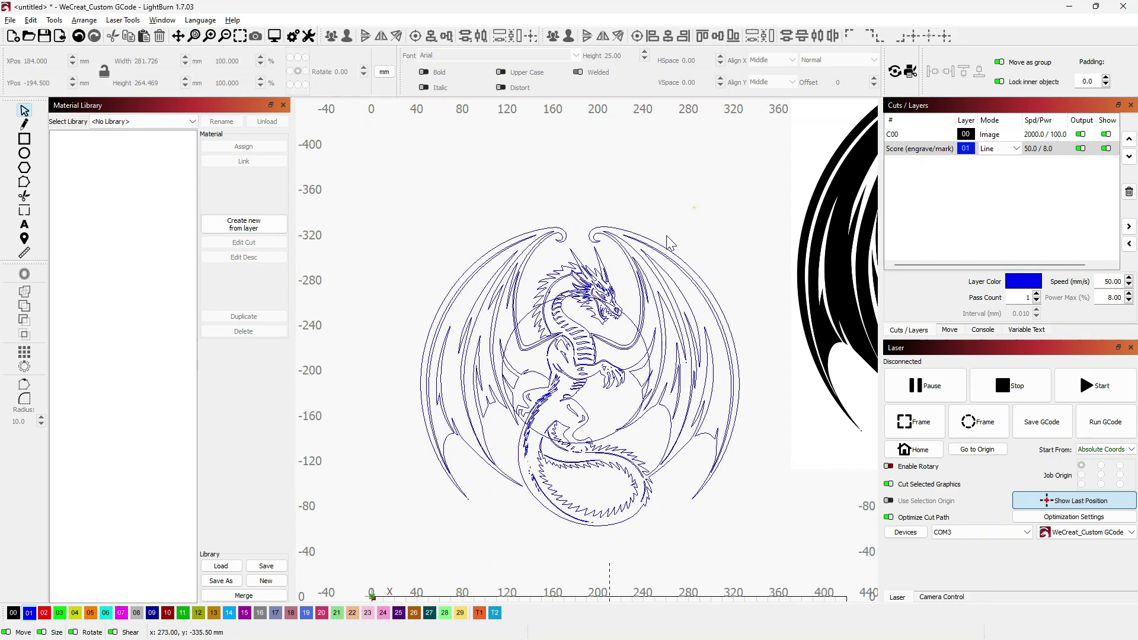
- Select the circle together with the dragon line art and try to apply Cut Shapes to them
click(635, 329)
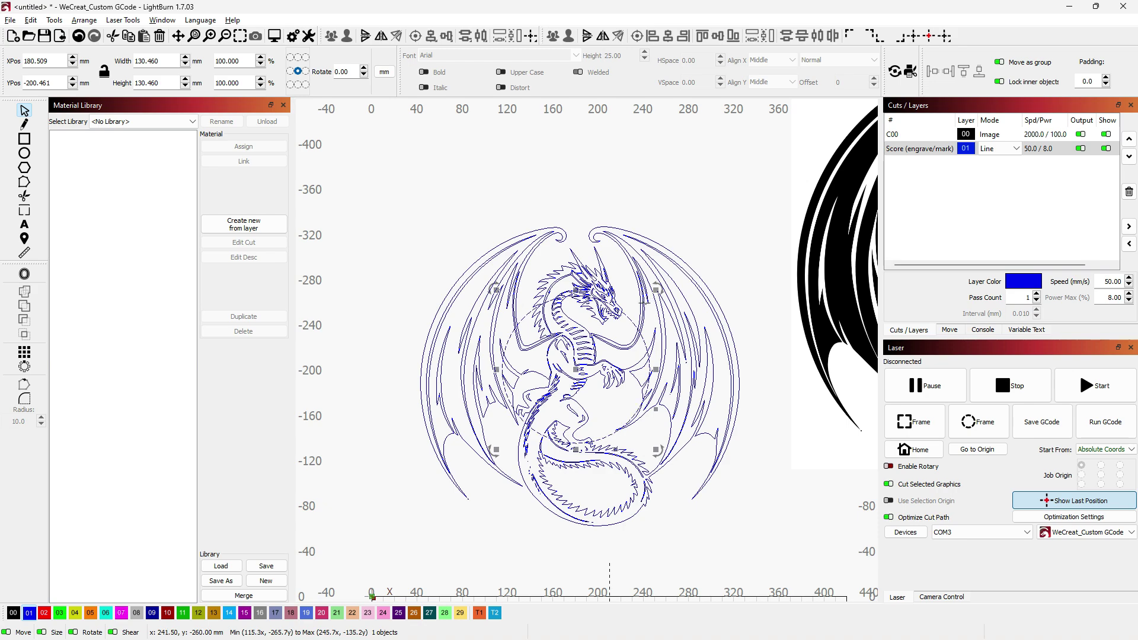
shift+click(643, 310)
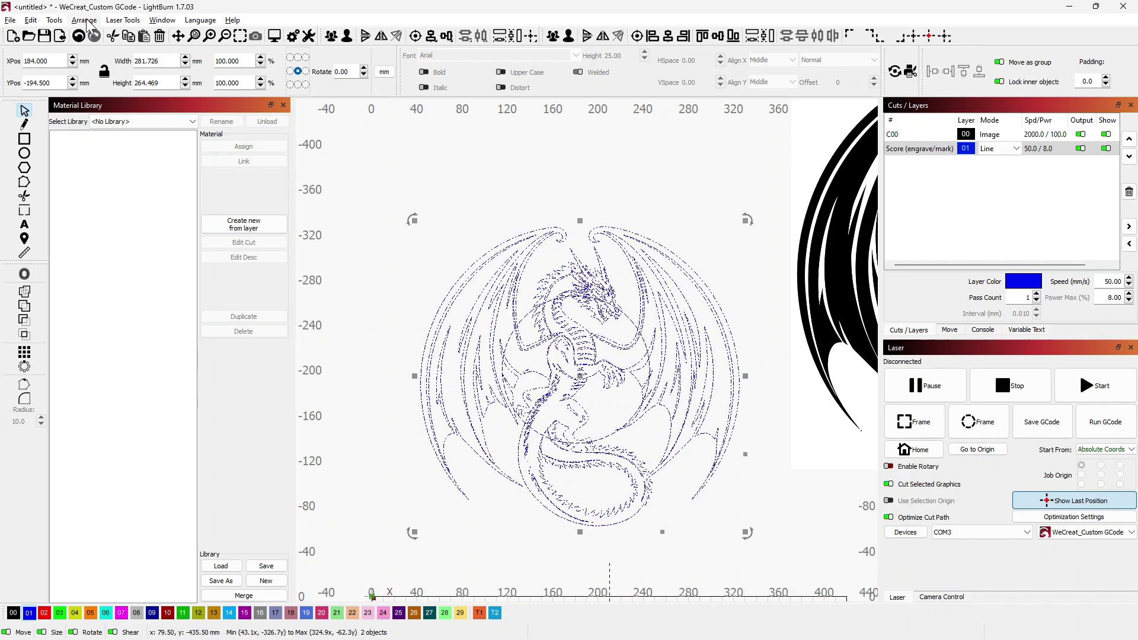
click(54, 20)
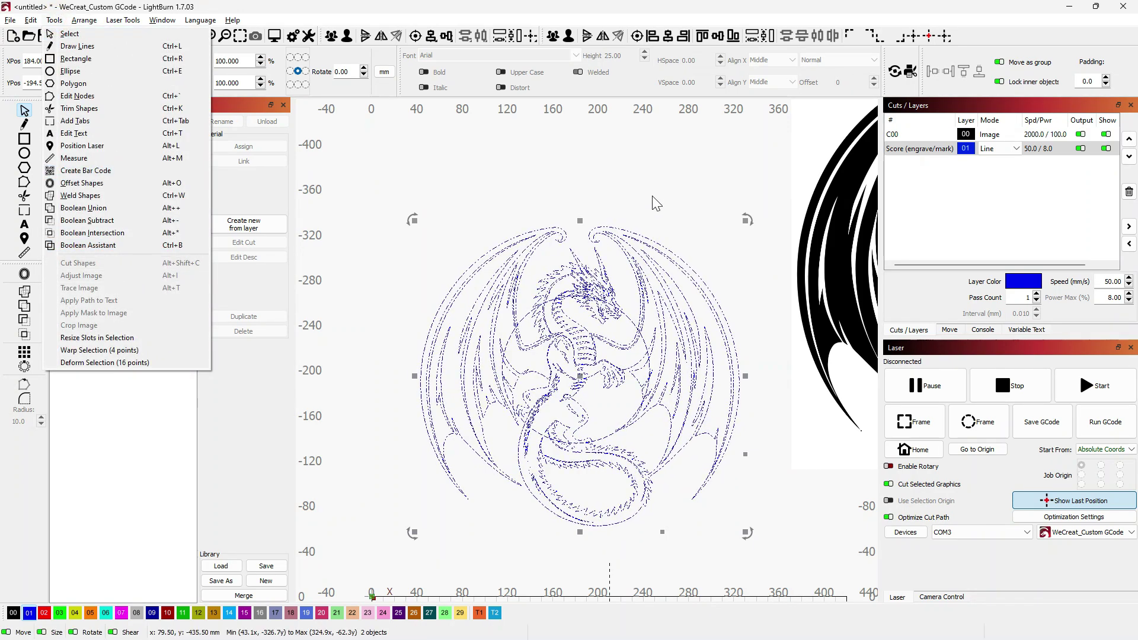
click(687, 172)
click(636, 327)
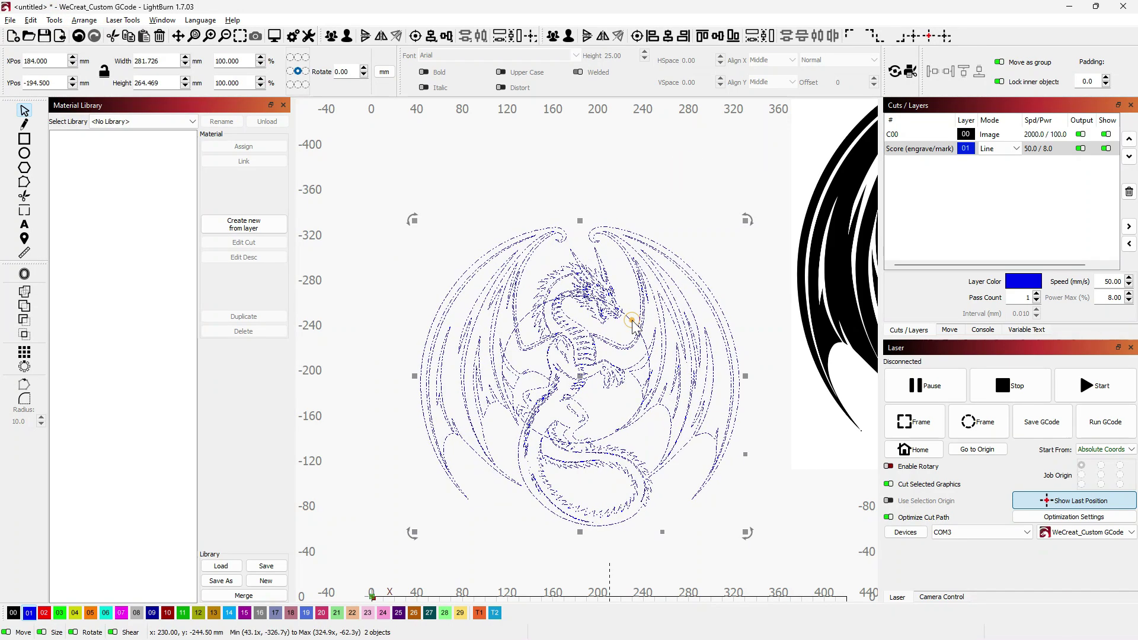
click(54, 19)
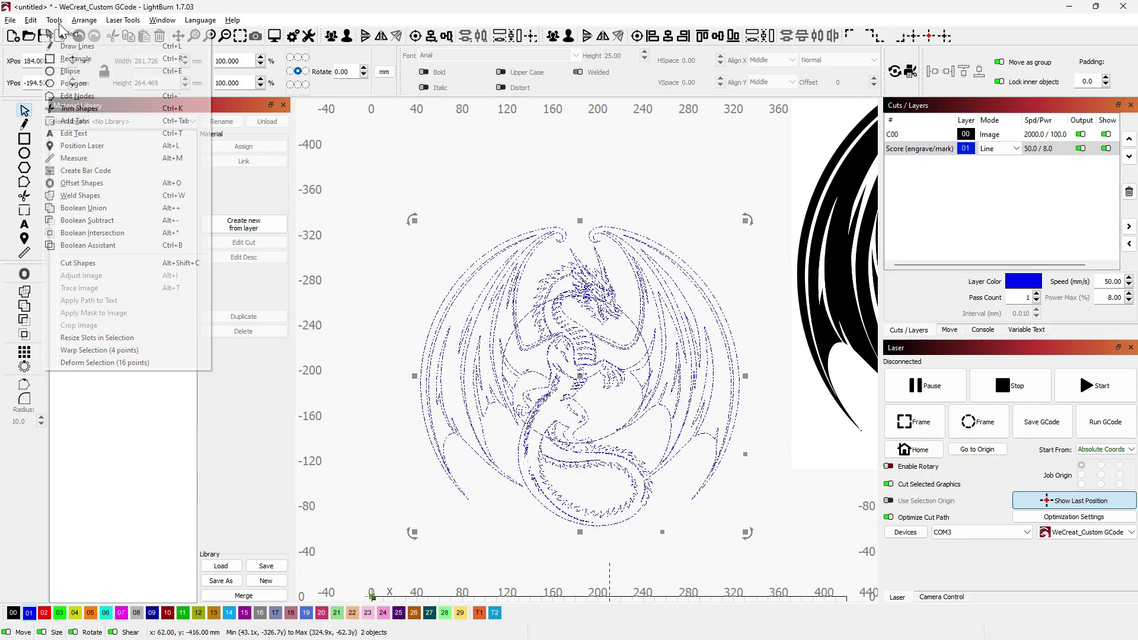
click(115, 263)
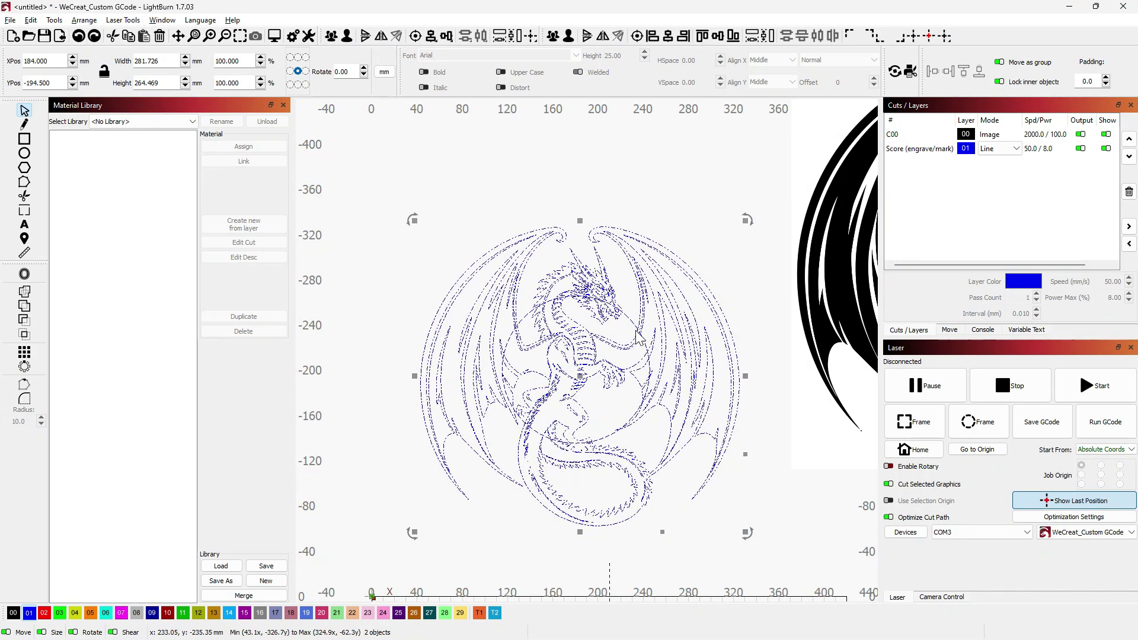
- Reselect the dragon and circle, preview Union, Intersection, Subtract A-B and Subtract B-A in the Boolean Assistant, and discard the operation
click(657, 200)
drag(780, 421, 572, 279)
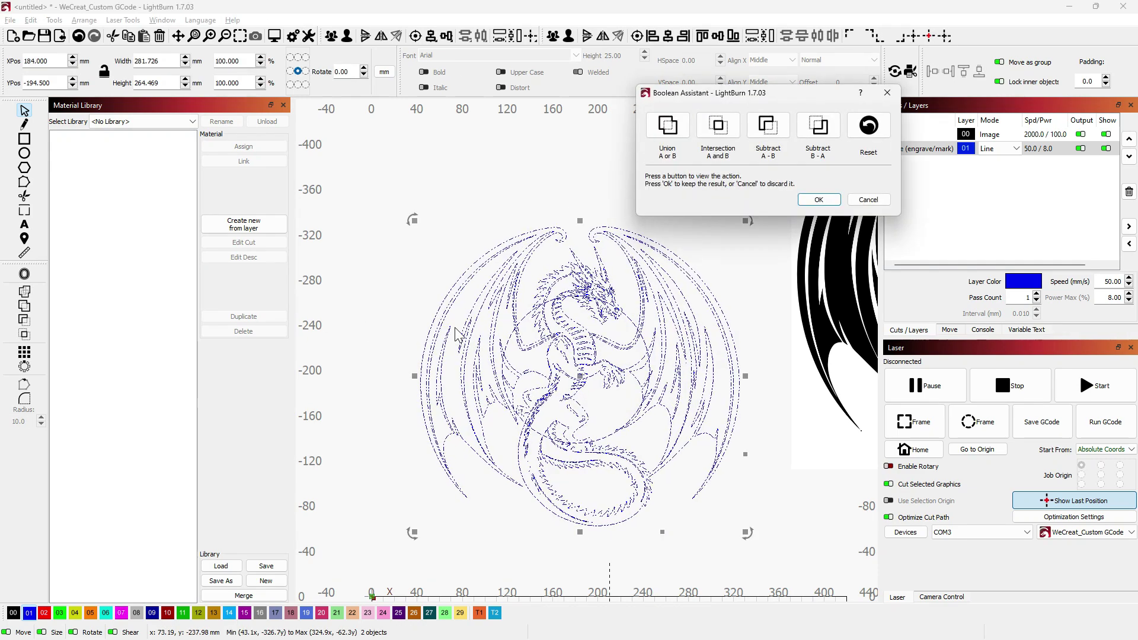
click(685, 129)
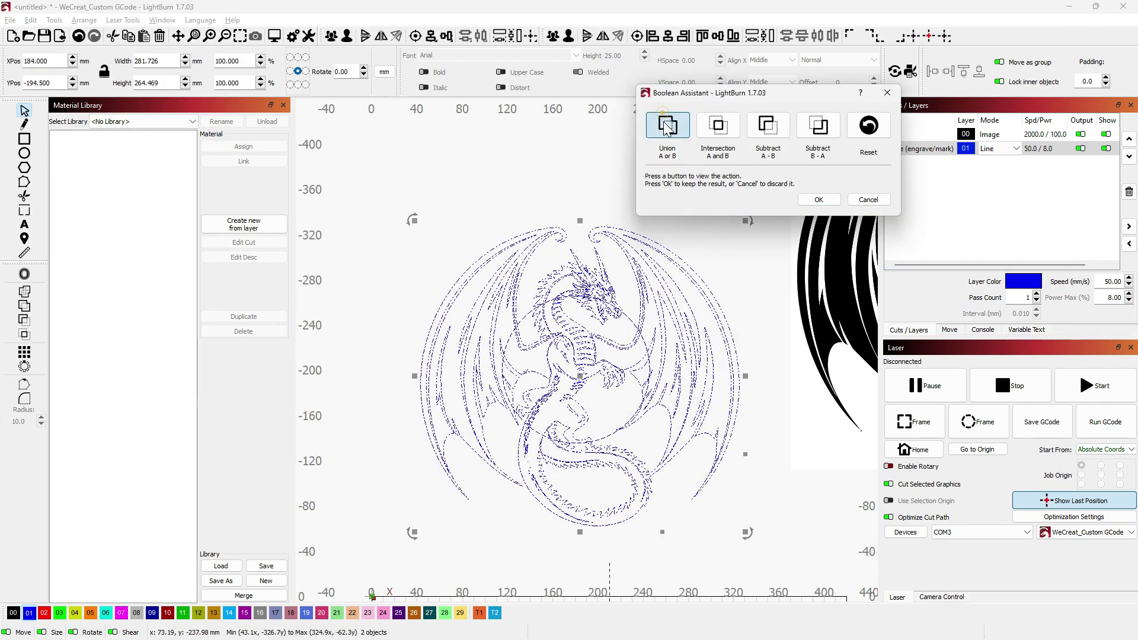
click(718, 126)
click(768, 125)
click(818, 126)
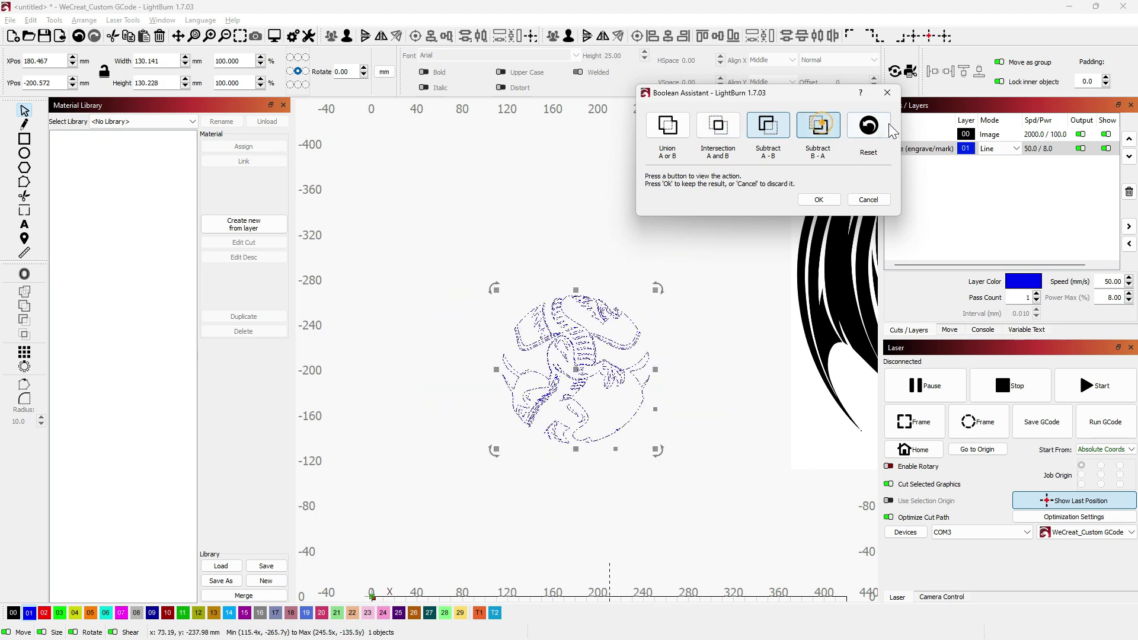
click(868, 126)
click(818, 125)
click(768, 126)
click(722, 130)
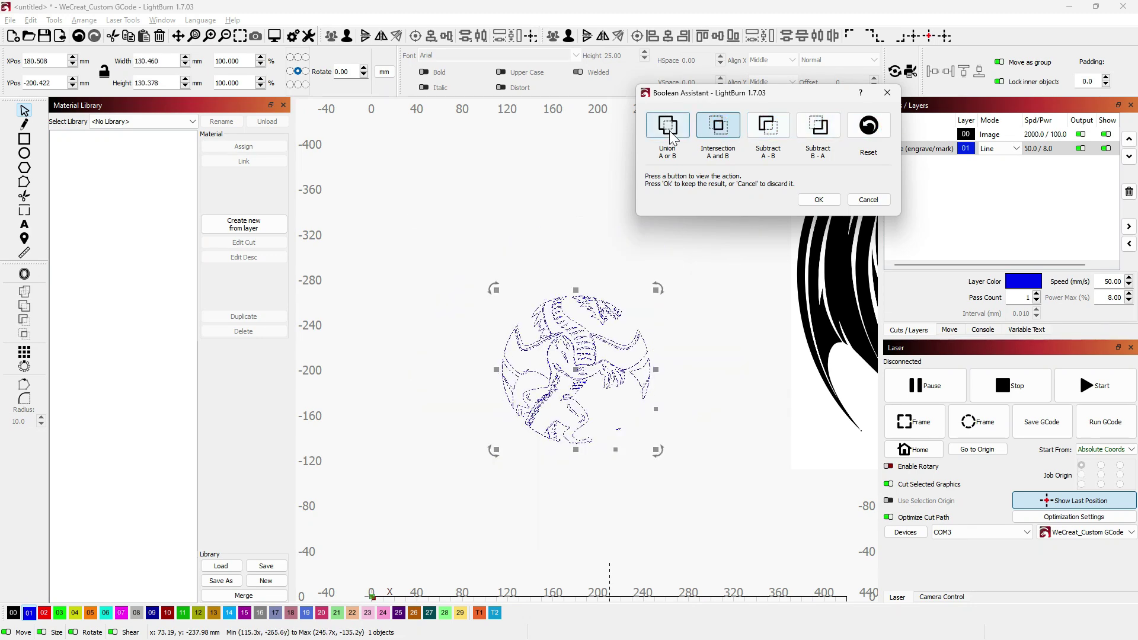
click(668, 125)
click(868, 200)
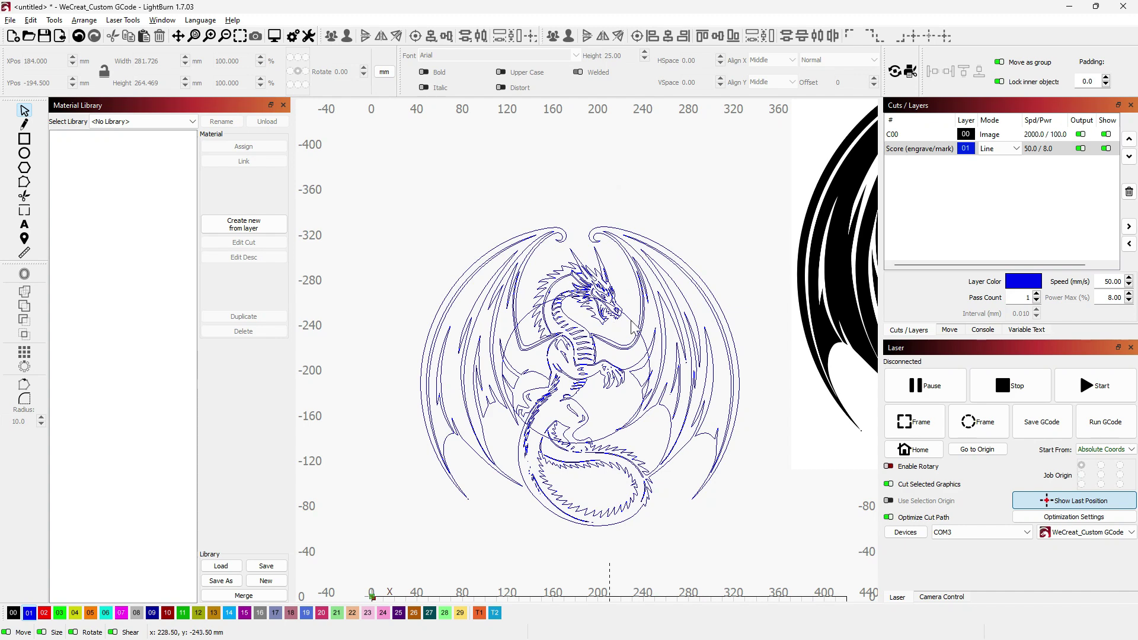
- Delete the circle over the dragon's body and ungroup the dragon line art
click(606, 311)
click(631, 322)
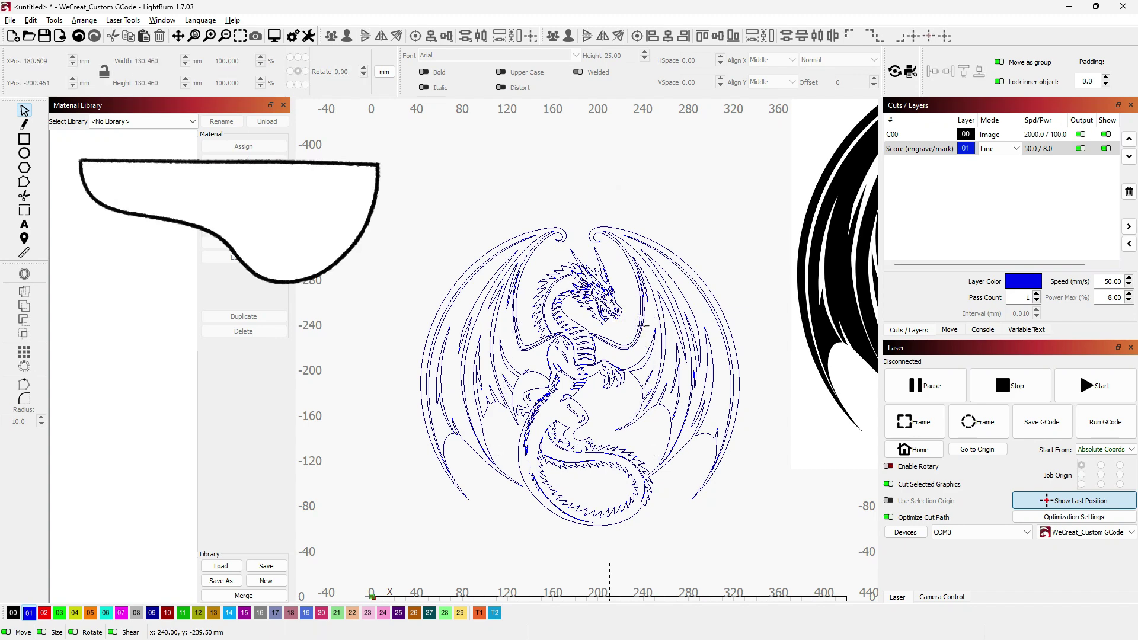
click(642, 325)
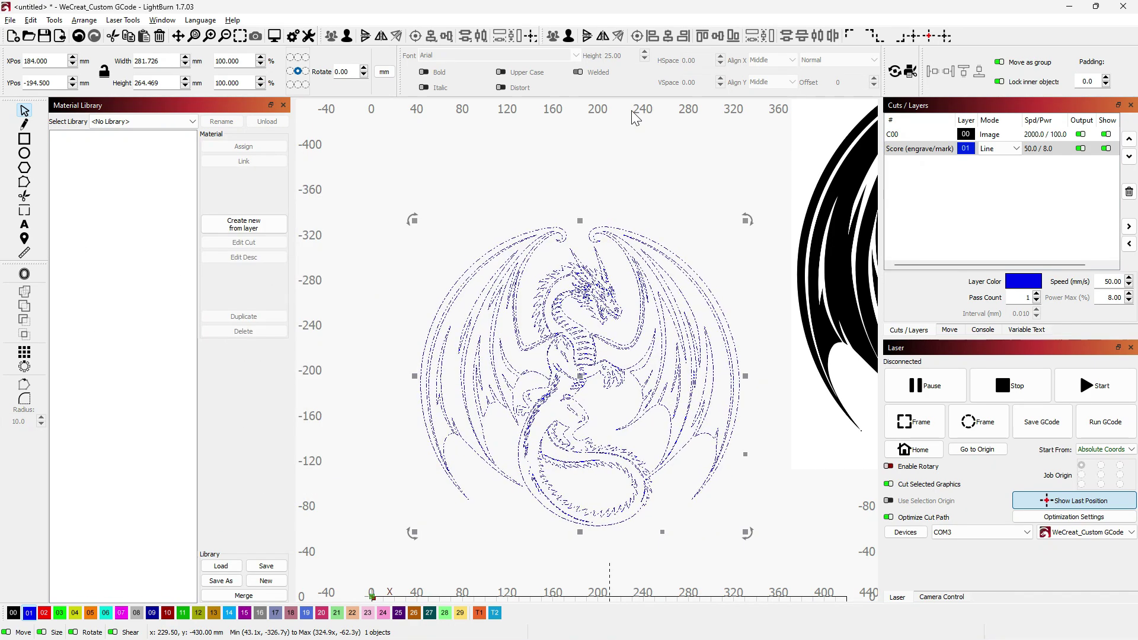
key(ctrl+u)
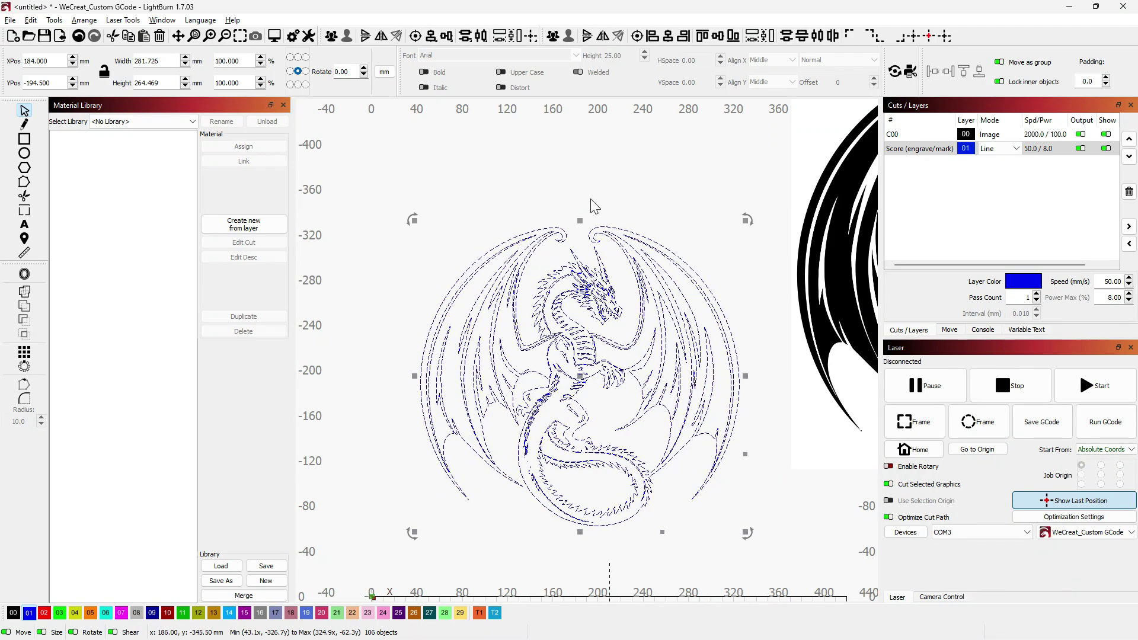
click(615, 189)
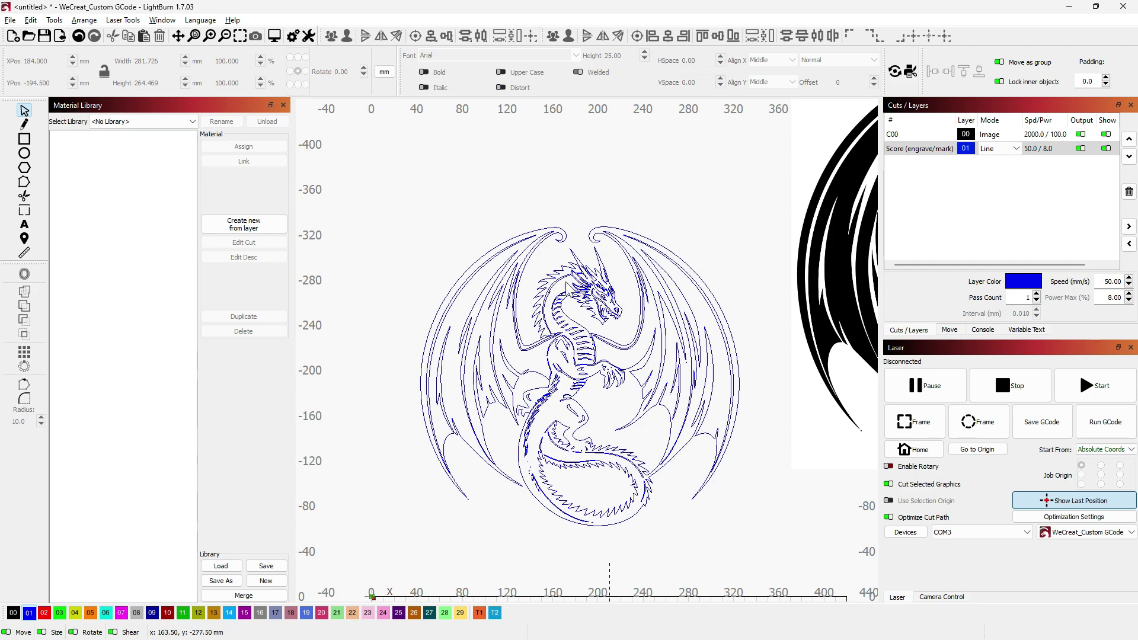
- Use Trim Shapes to remove neck scale marks and the extra inner contour lines of both wings
scroll(650, 330, up, 10)
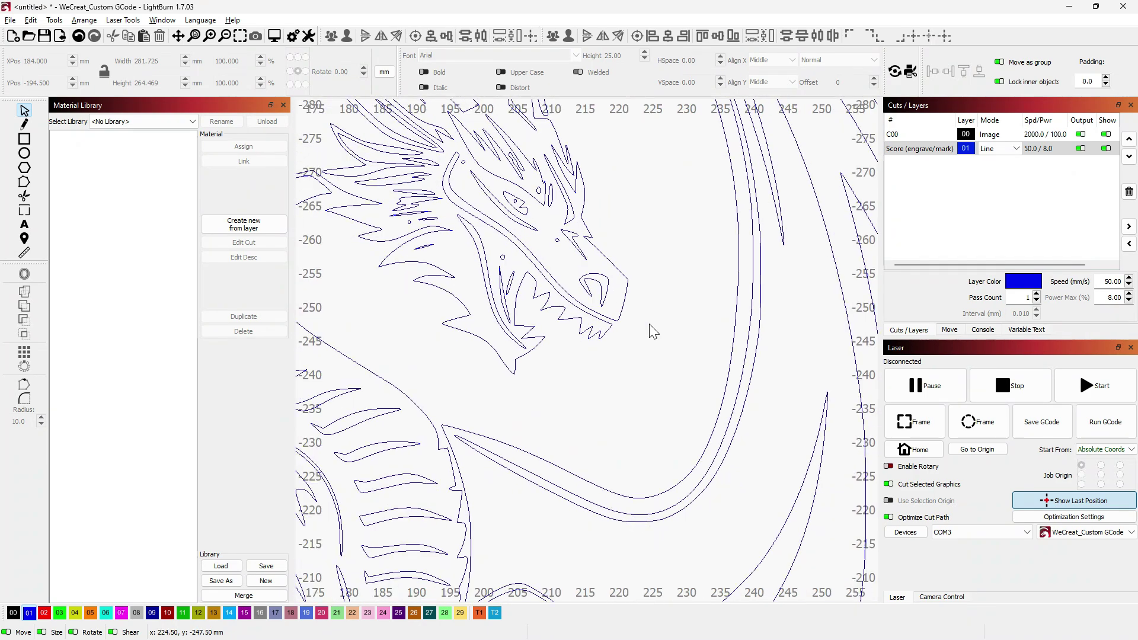
scroll(652, 330, down, 2)
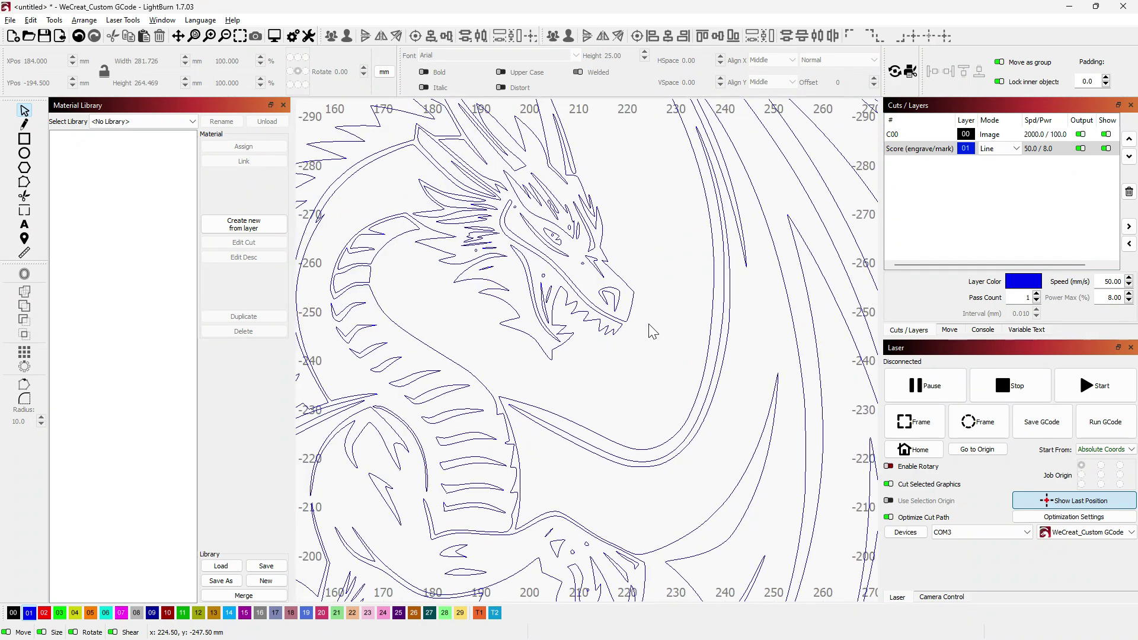
click(25, 196)
scroll(608, 258, down, 5)
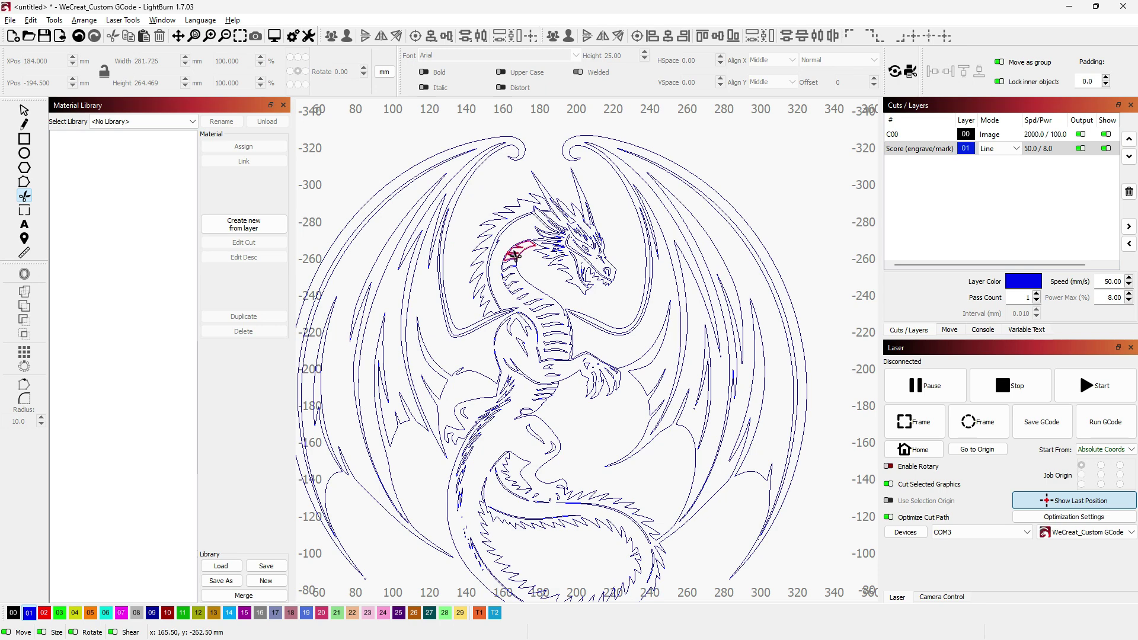
scroll(515, 255, up, 1)
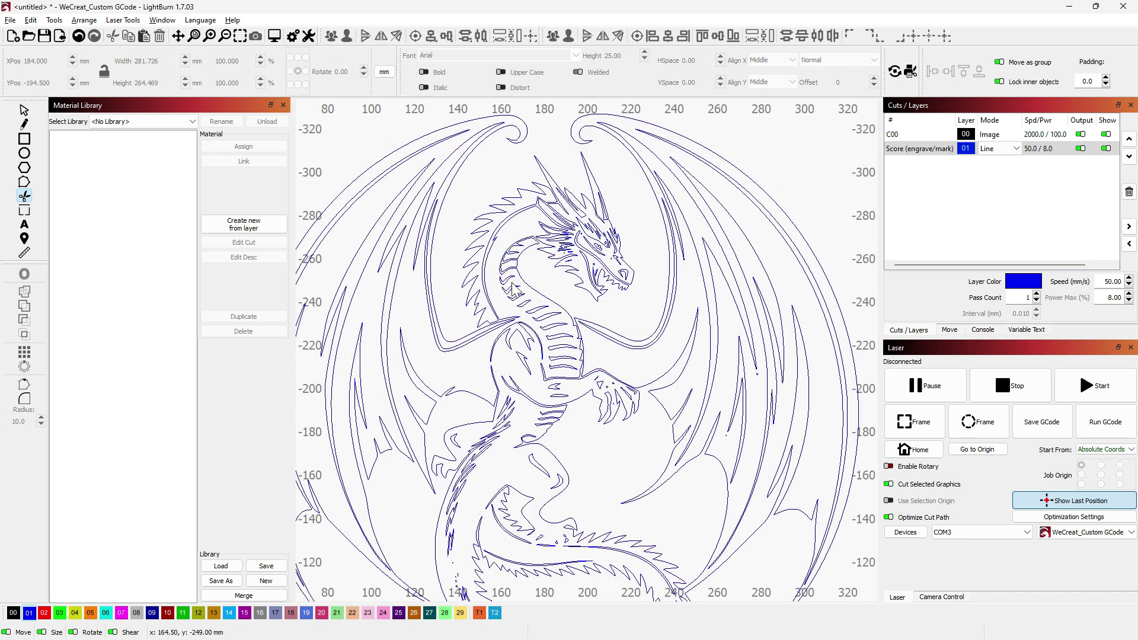
drag(514, 281, 560, 328)
click(470, 340)
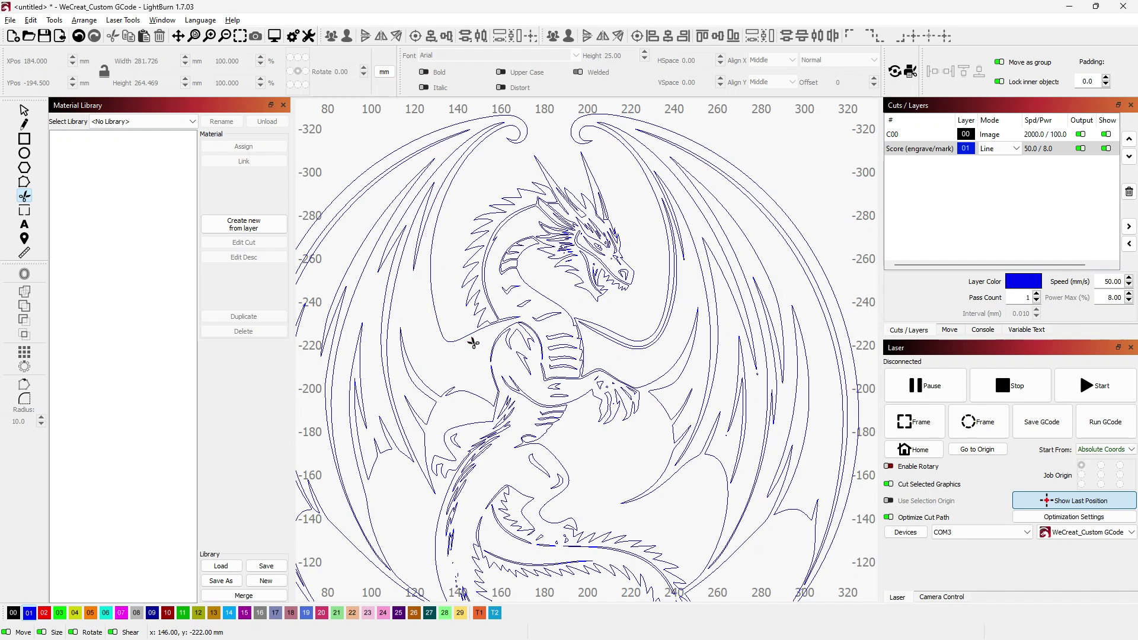
click(599, 386)
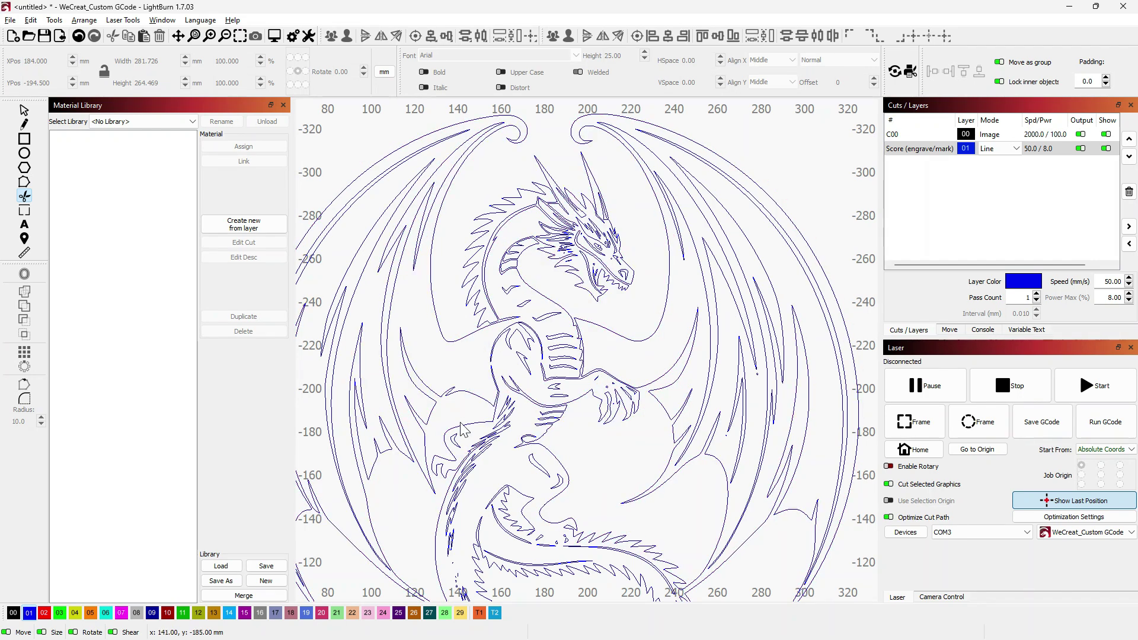
- Draw an open, self-crossing line of five segments about 237 mm wide in the empty area above the dragon
scroll(455, 444, down, 5)
click(24, 111)
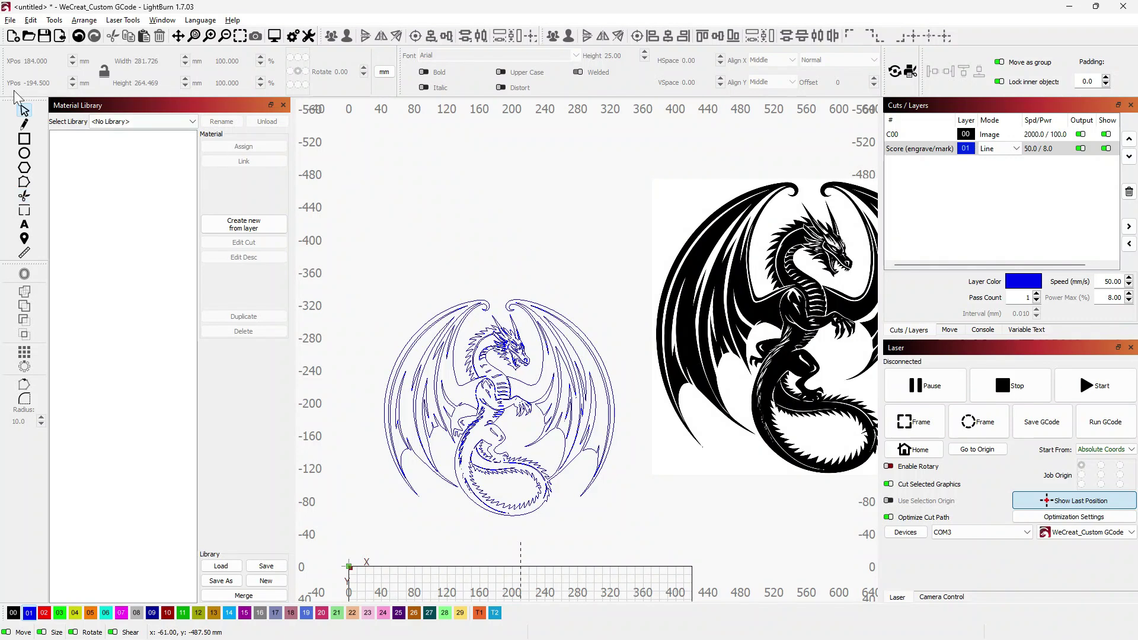
click(24, 124)
click(503, 155)
click(609, 250)
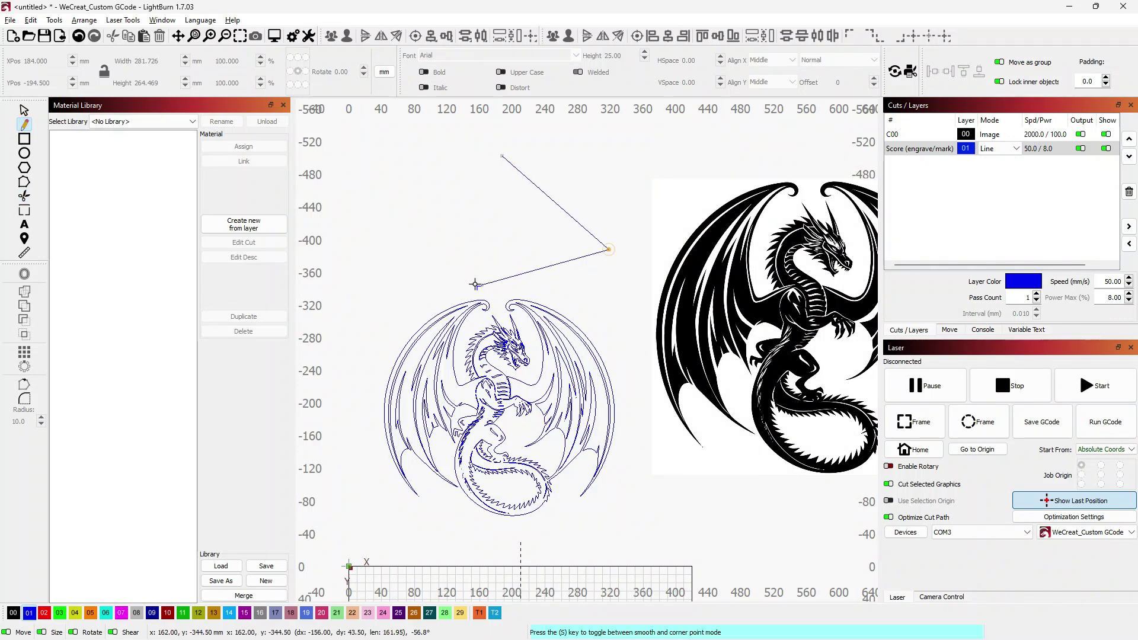
click(466, 282)
click(416, 199)
click(524, 209)
click(590, 156)
key(Escape)
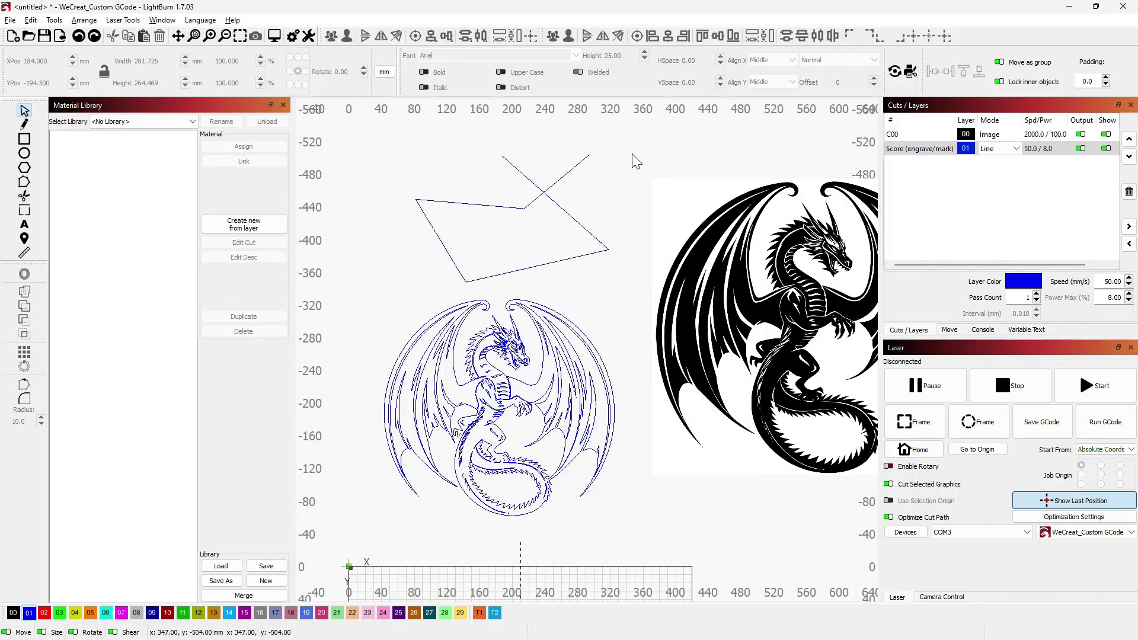
- Trim the two loose ends beyond the practice line's crossing and delete the remaining shape
click(23, 195)
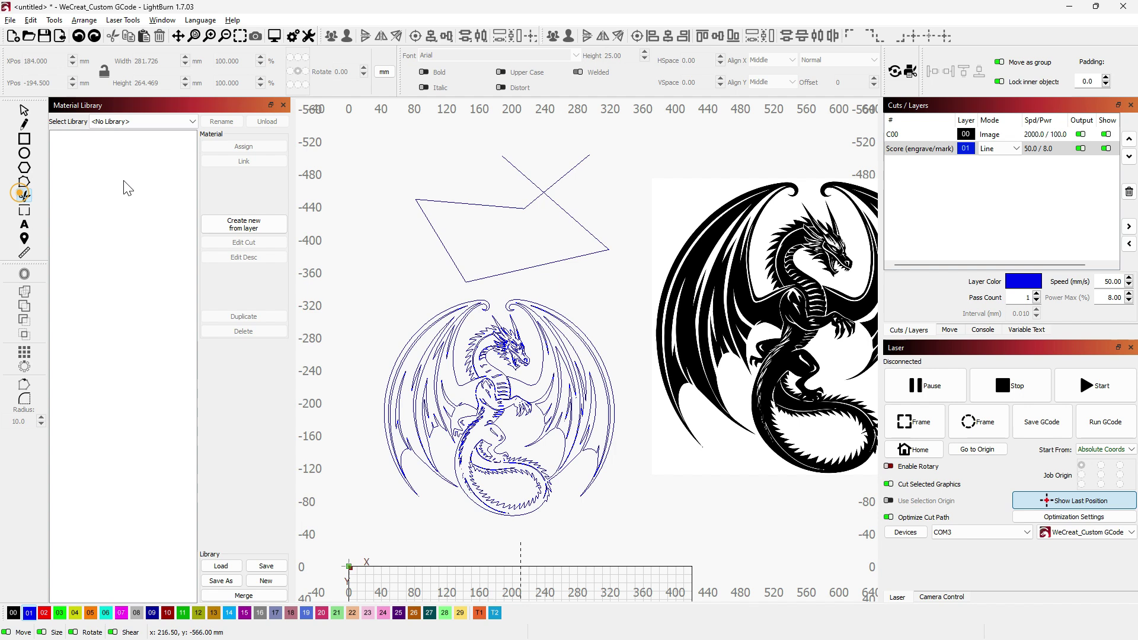
click(560, 181)
click(531, 183)
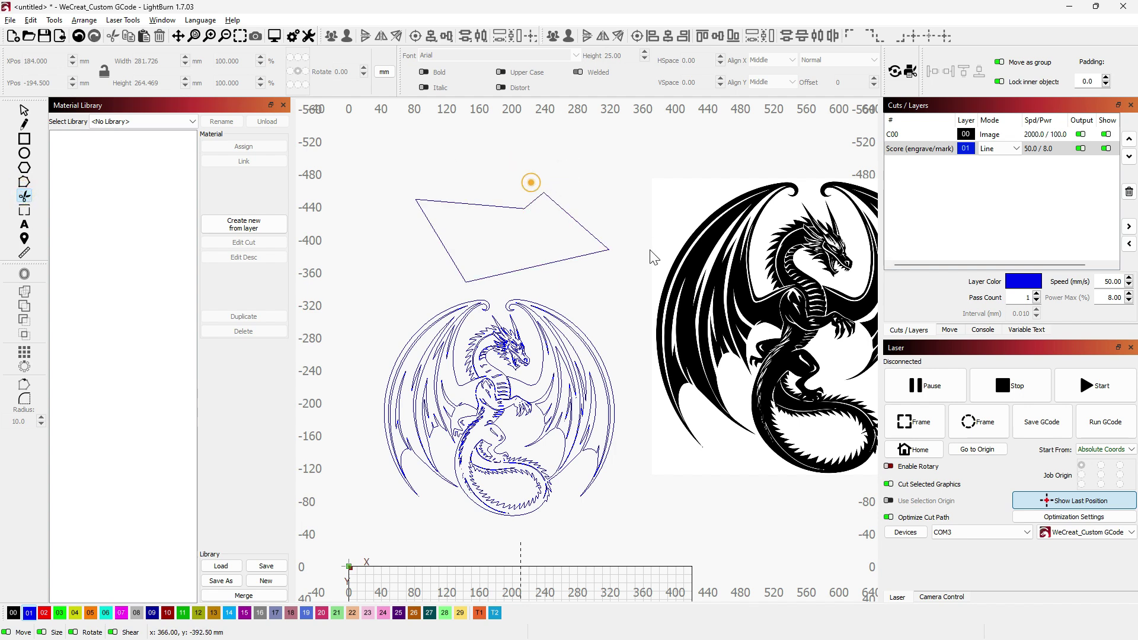
key(Escape)
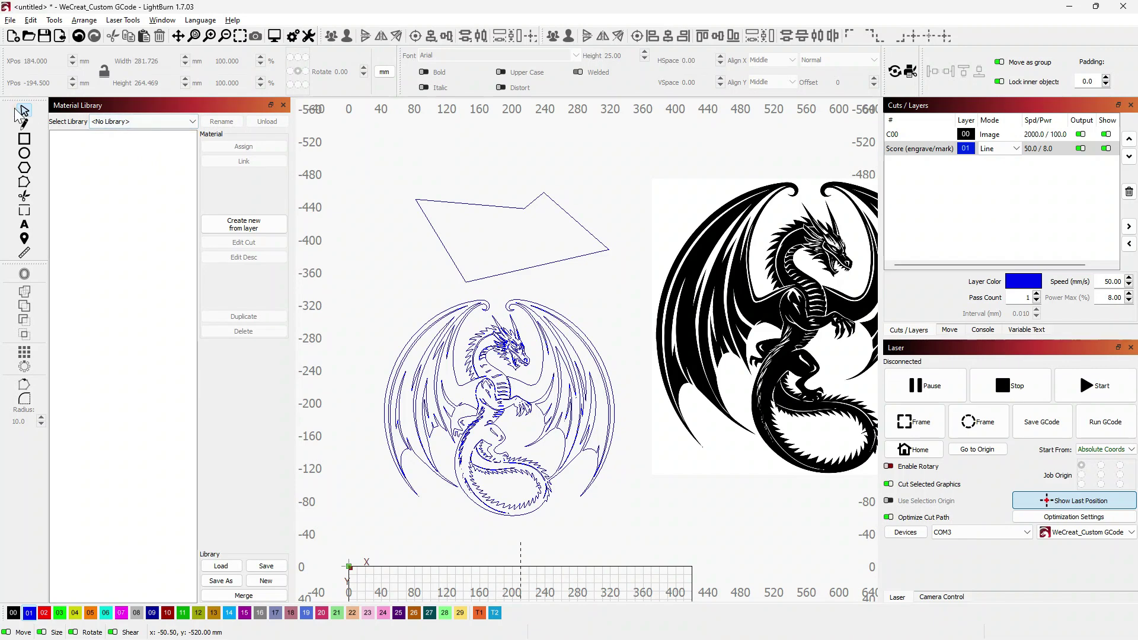
drag(337, 144, 659, 292)
key(Delete)
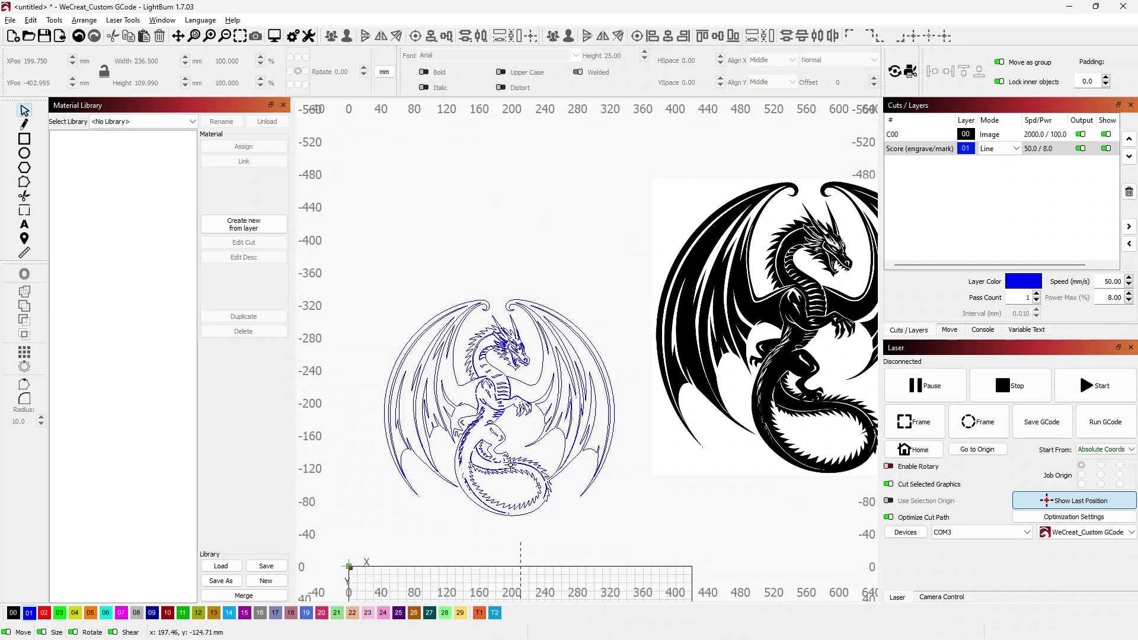
scroll(510, 465, up, 5)
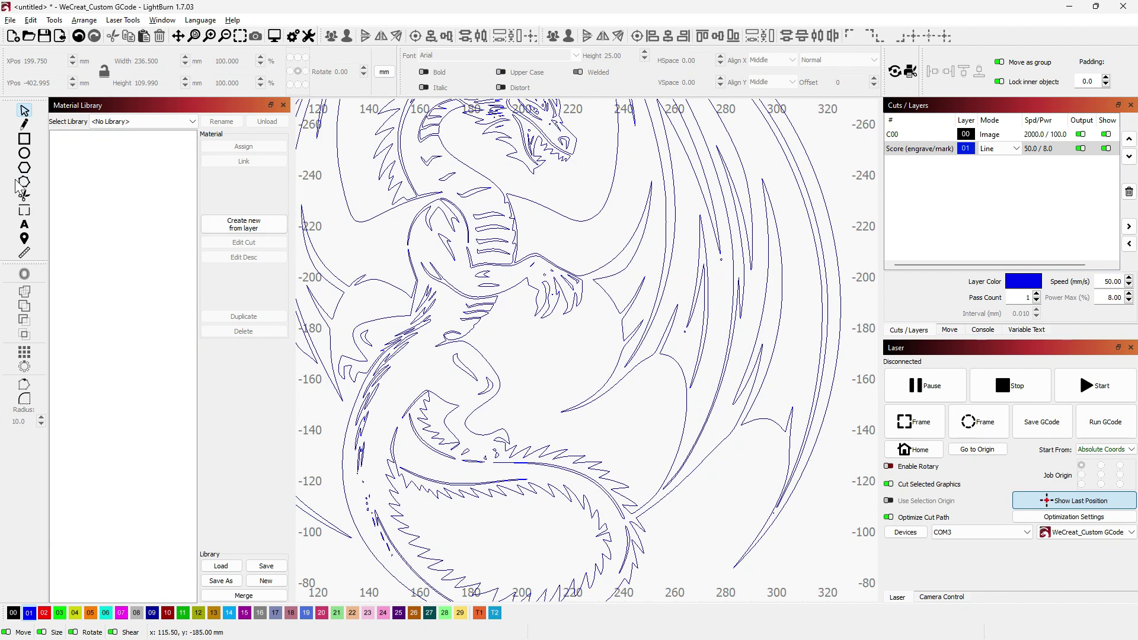
click(25, 196)
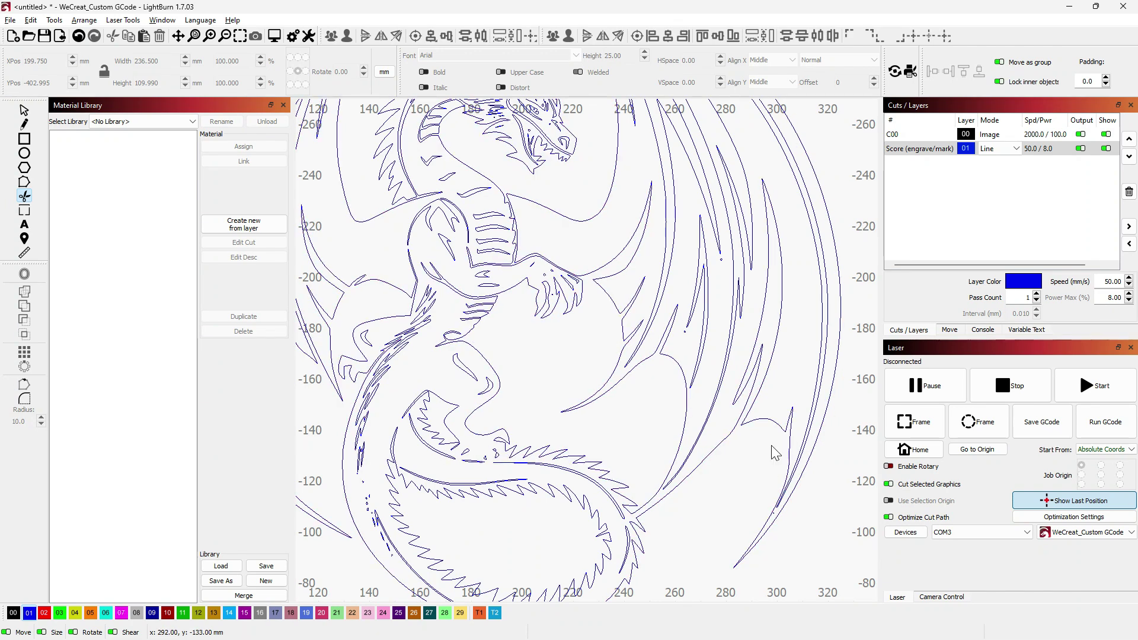
scroll(649, 511, down, 5)
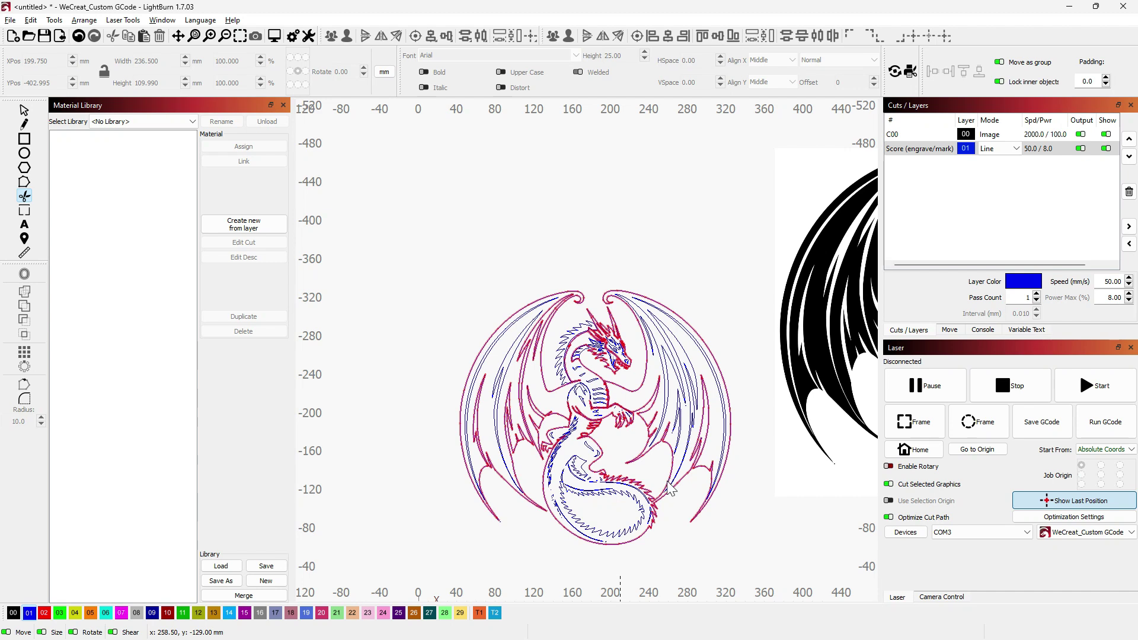
key(Escape)
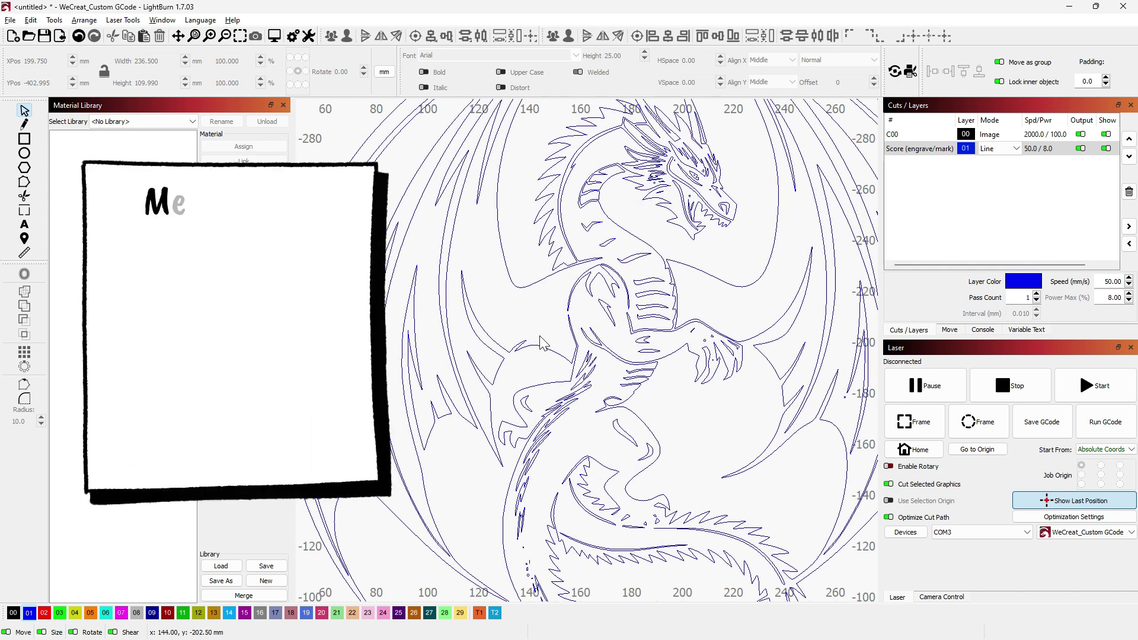
- Try deleting the middle node on the long lower slope of the left wing's inner contour, and undo the deletion
click(24, 183)
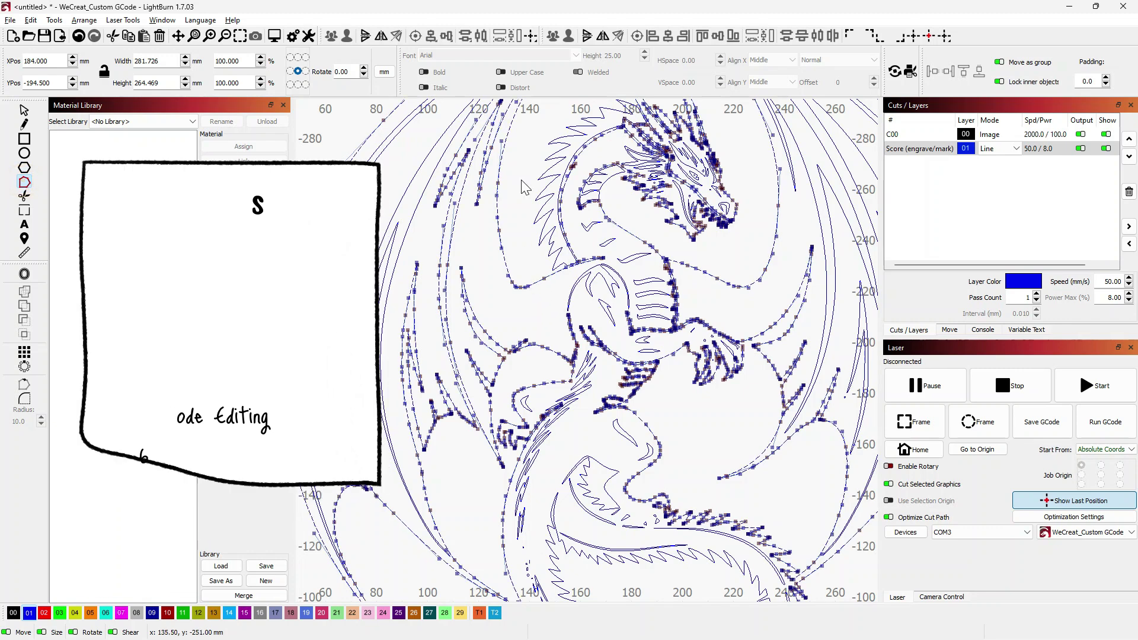
scroll(523, 249, up, 5)
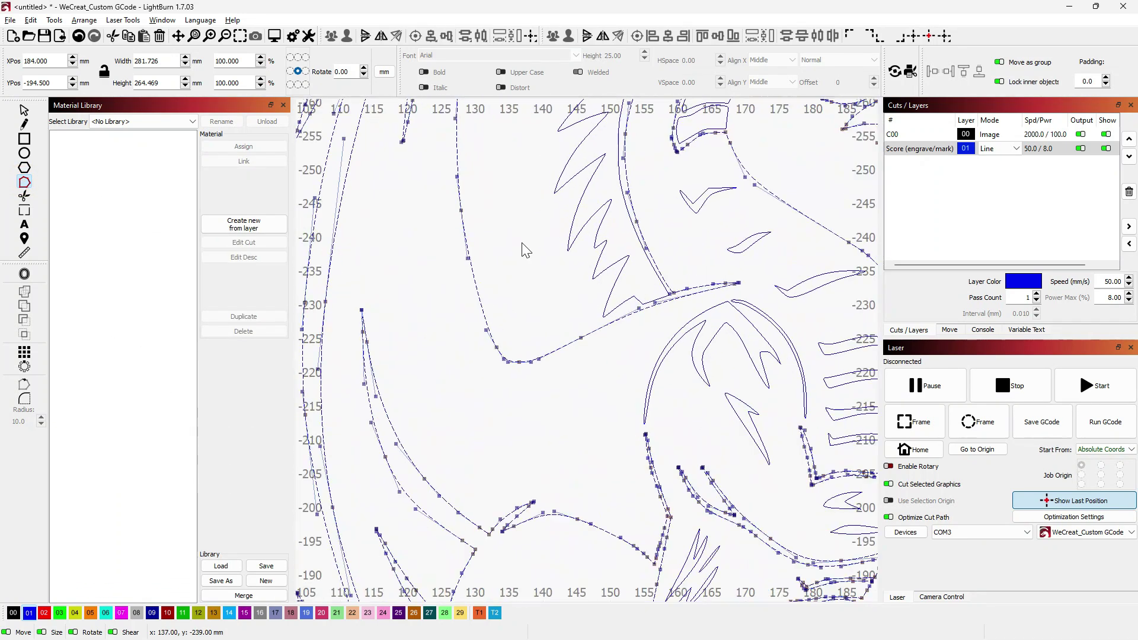
scroll(520, 254, down, 3)
scroll(568, 354, up, 1)
scroll(568, 354, up, 6)
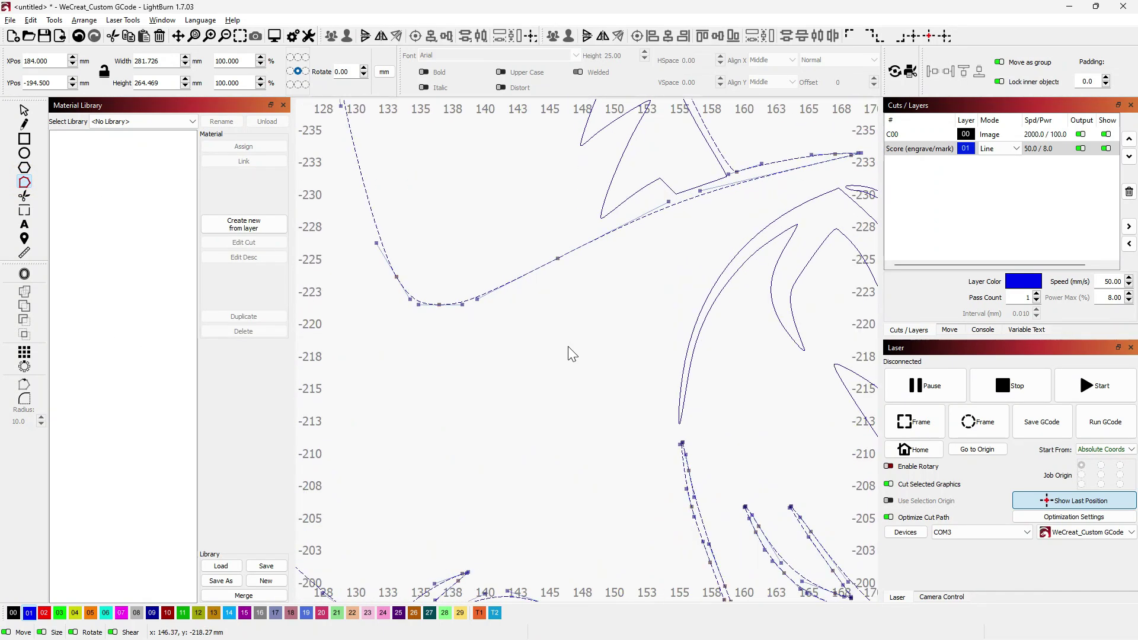
scroll(569, 322, down, 4)
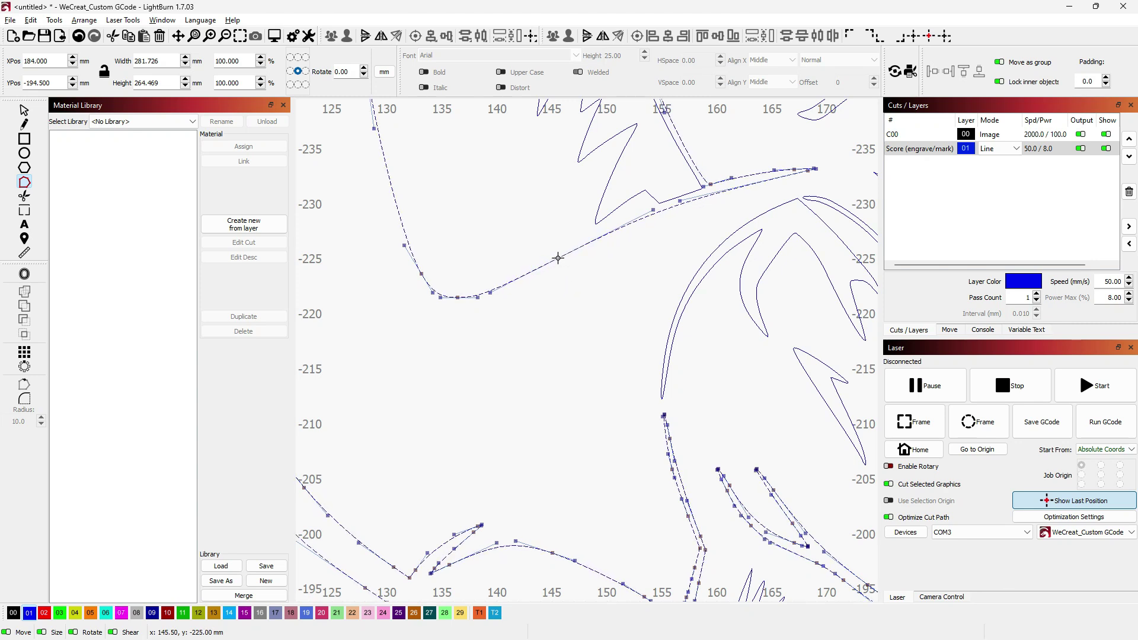
key(l)
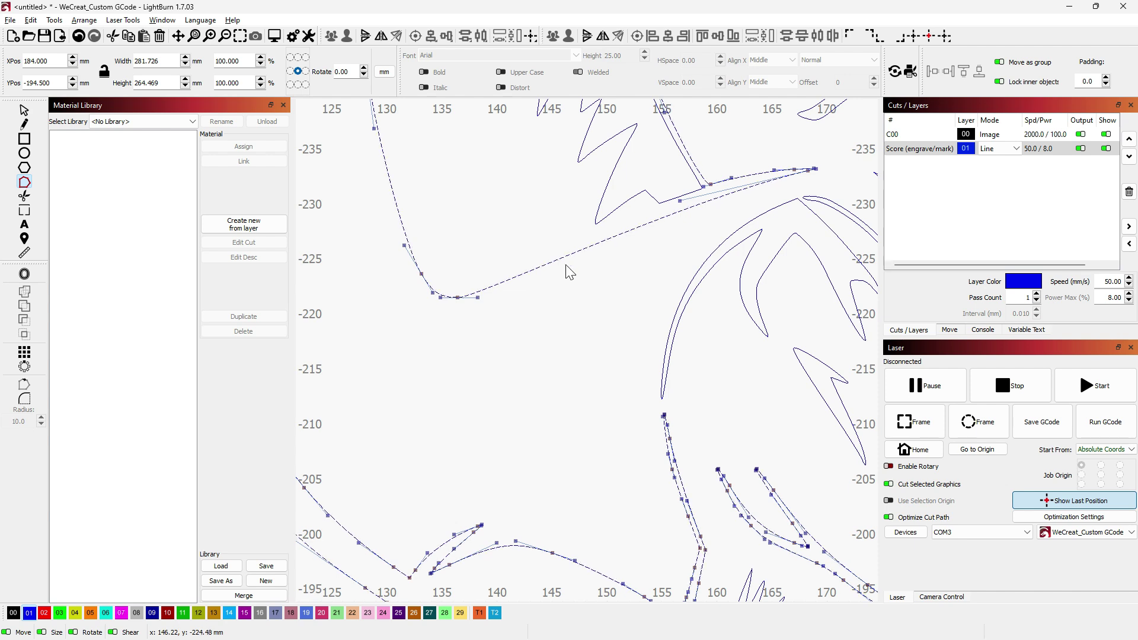
key(ctrl+z)
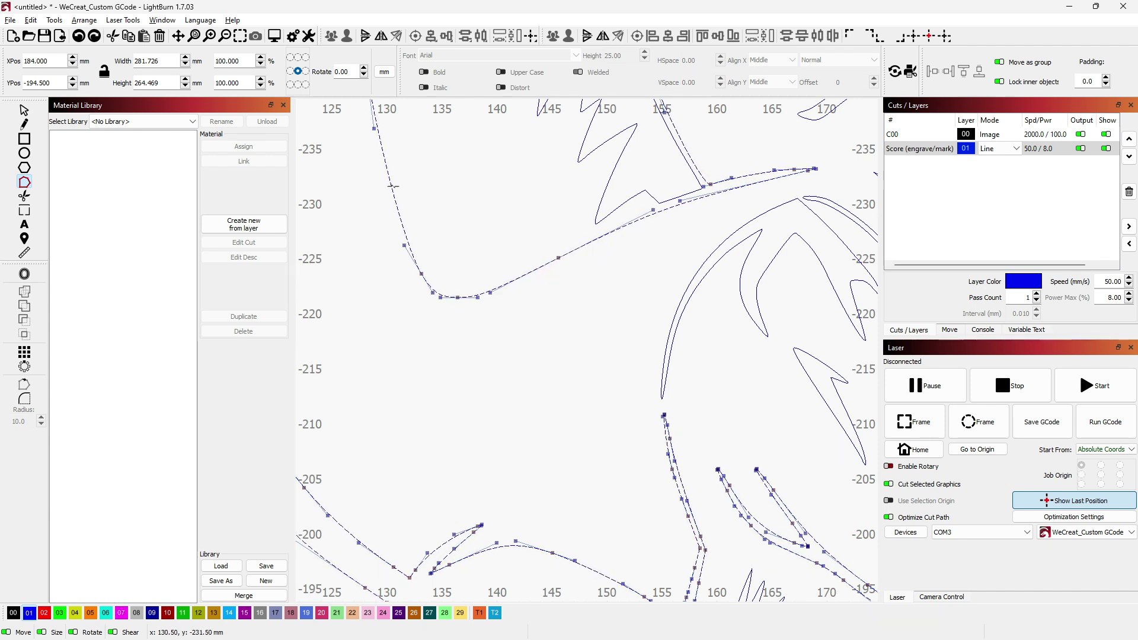
- Try removing the near-vertical segments of the left wing's inner contour beside the neck spikes, and undo the removal
scroll(445, 253, down, 2)
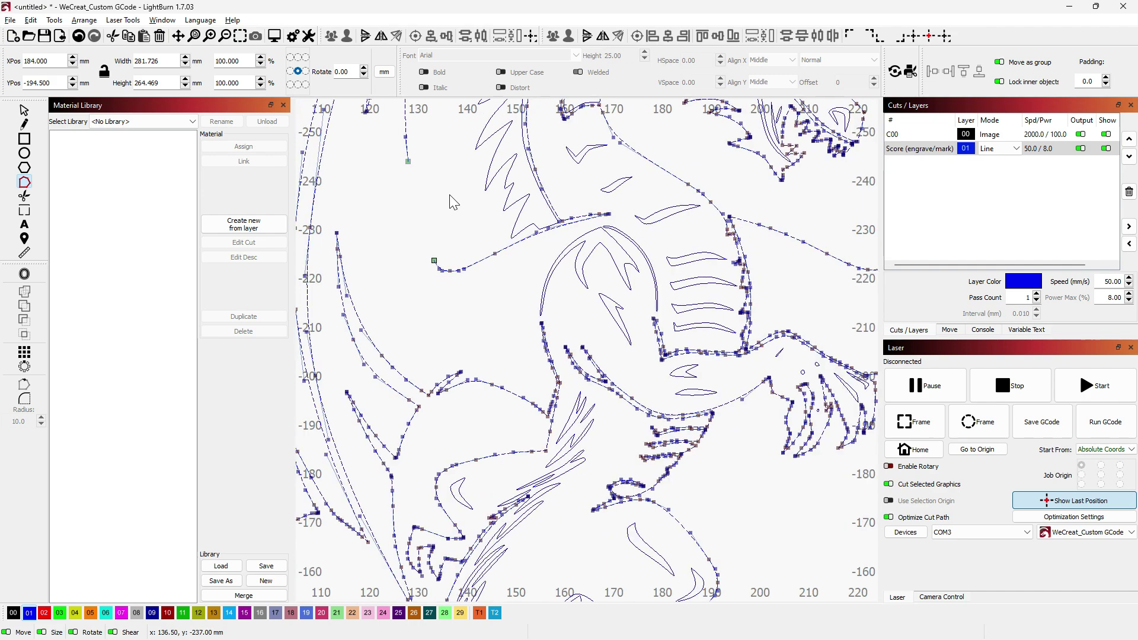
drag(452, 192, 488, 368)
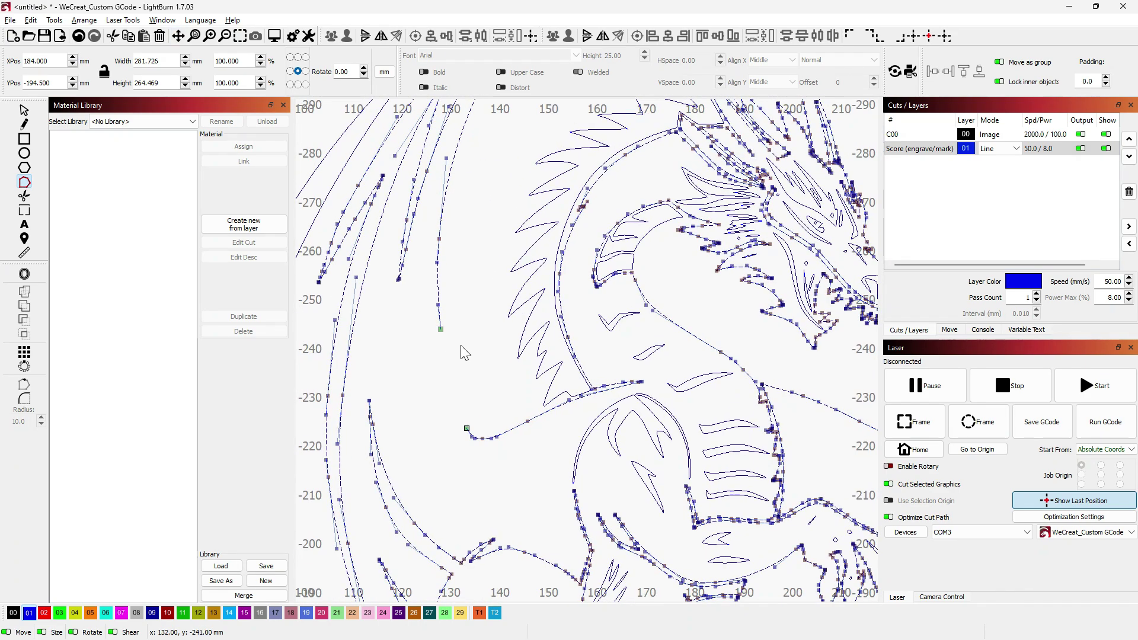
key(ctrl+z)
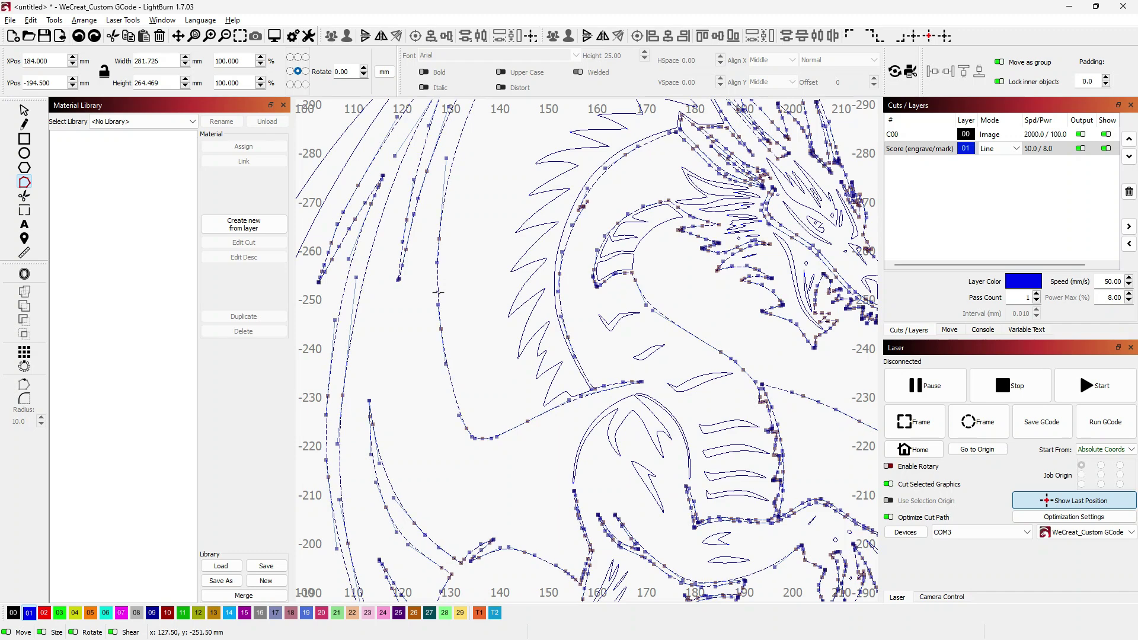
- Delete a segment of the left wing's inner contour beside the neck and attach both loose ends to neck spike tips
key(d)
drag(439, 239, 517, 234)
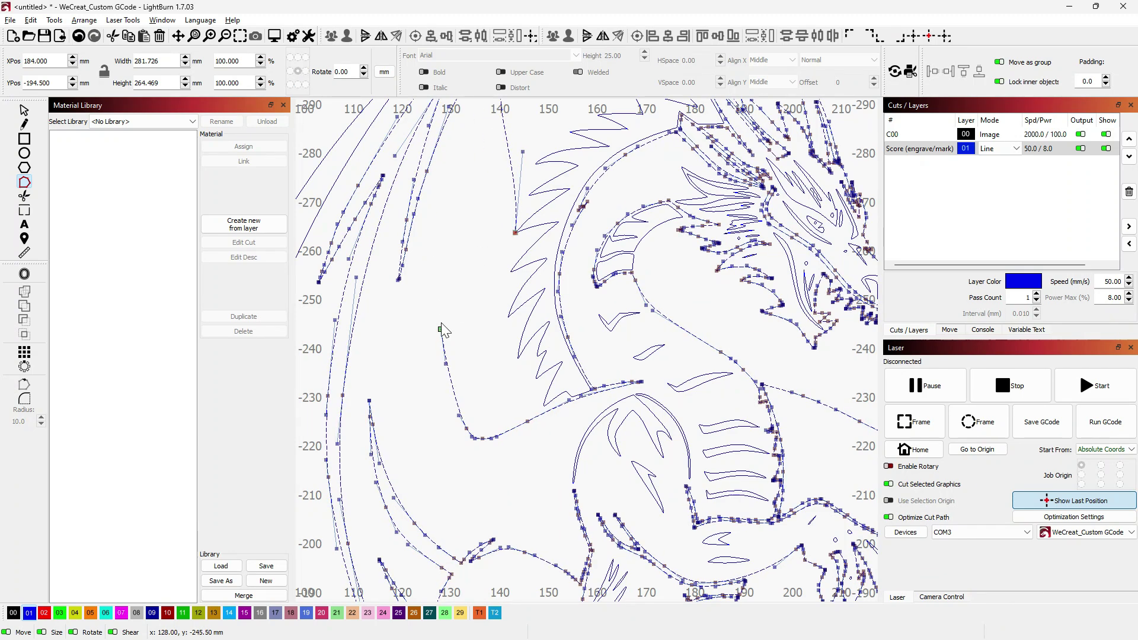
drag(442, 329, 508, 317)
scroll(505, 311, up, 5)
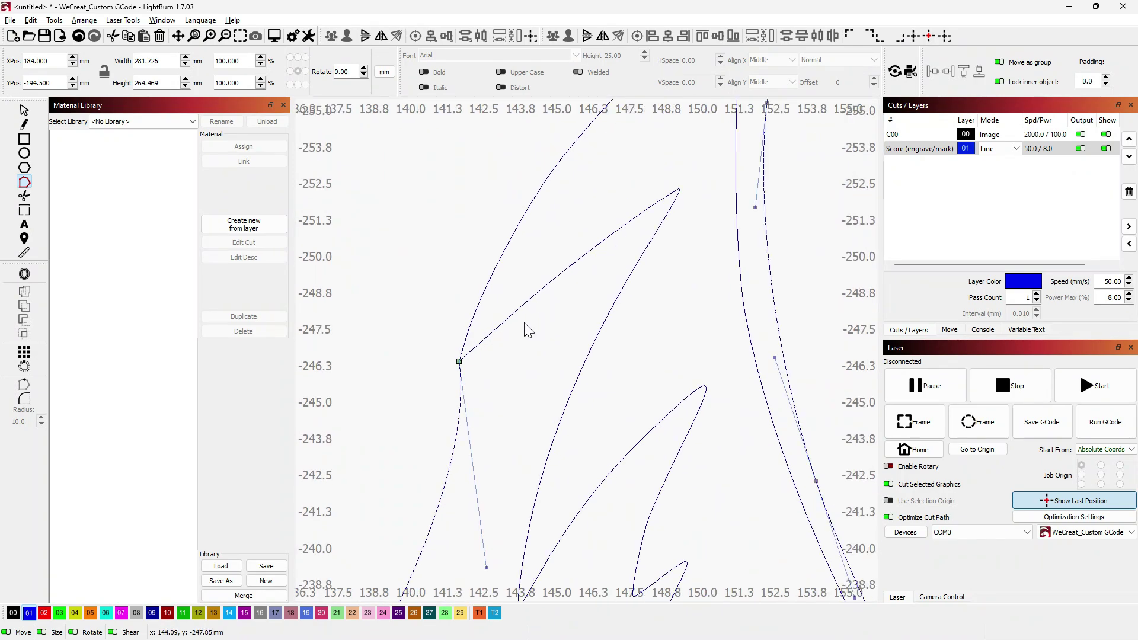
scroll(526, 325, down, 6)
scroll(529, 328, down, 3)
key(Escape)
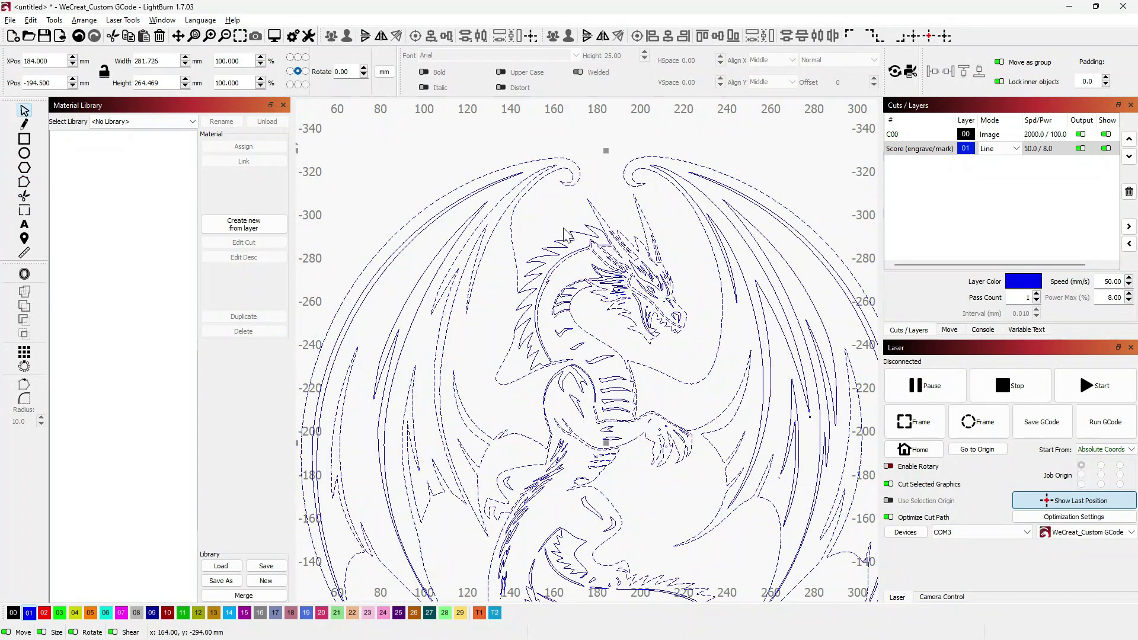
- Select the neck spike outline and delete its segments between the two attached ends of the wing contour
click(483, 347)
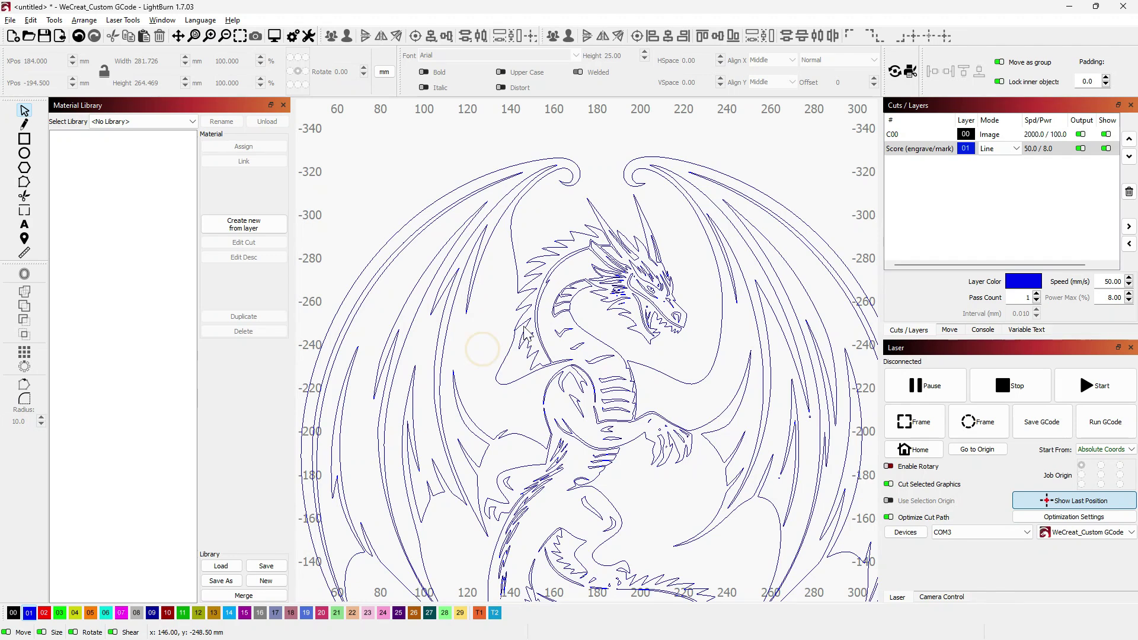
click(523, 323)
click(523, 324)
scroll(522, 325, up, 4)
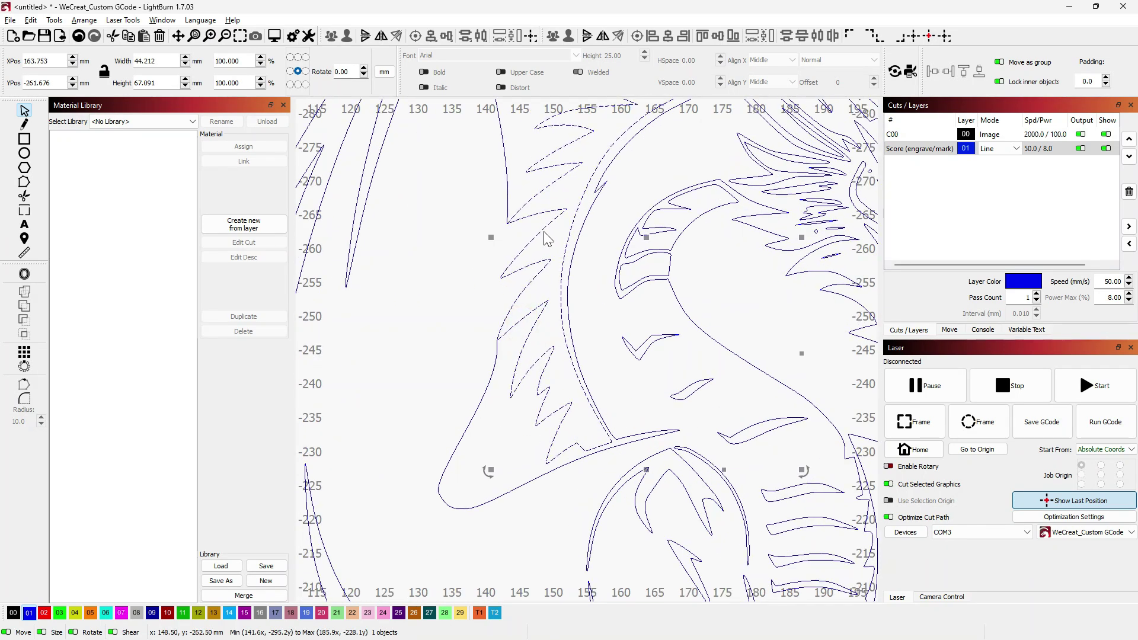
click(24, 182)
scroll(521, 223, up, 5)
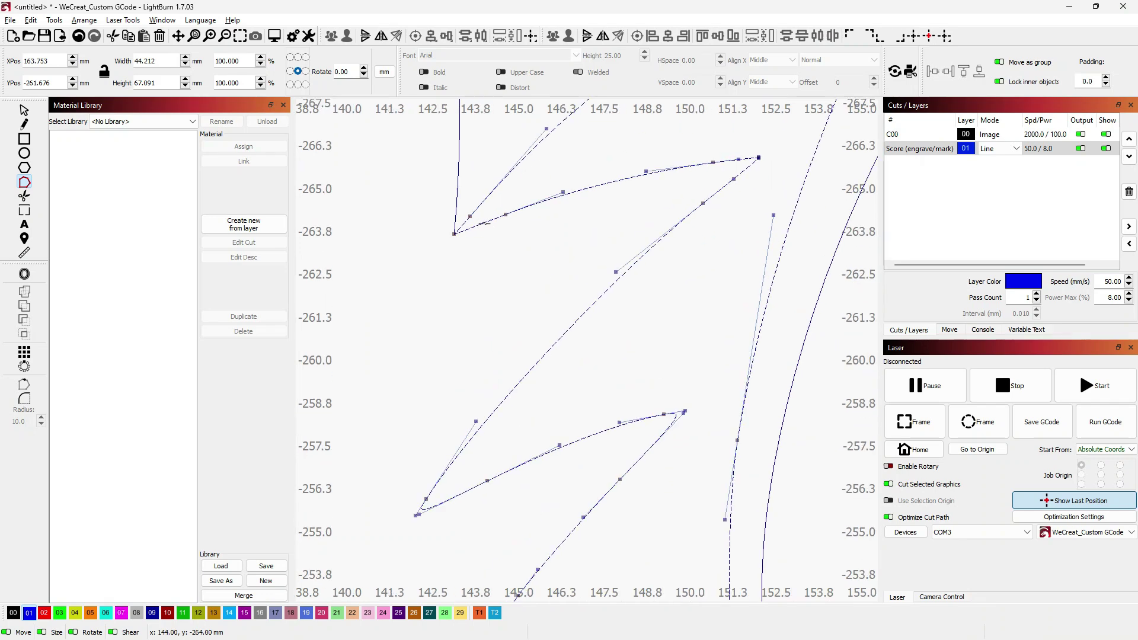
scroll(508, 303, down, 6)
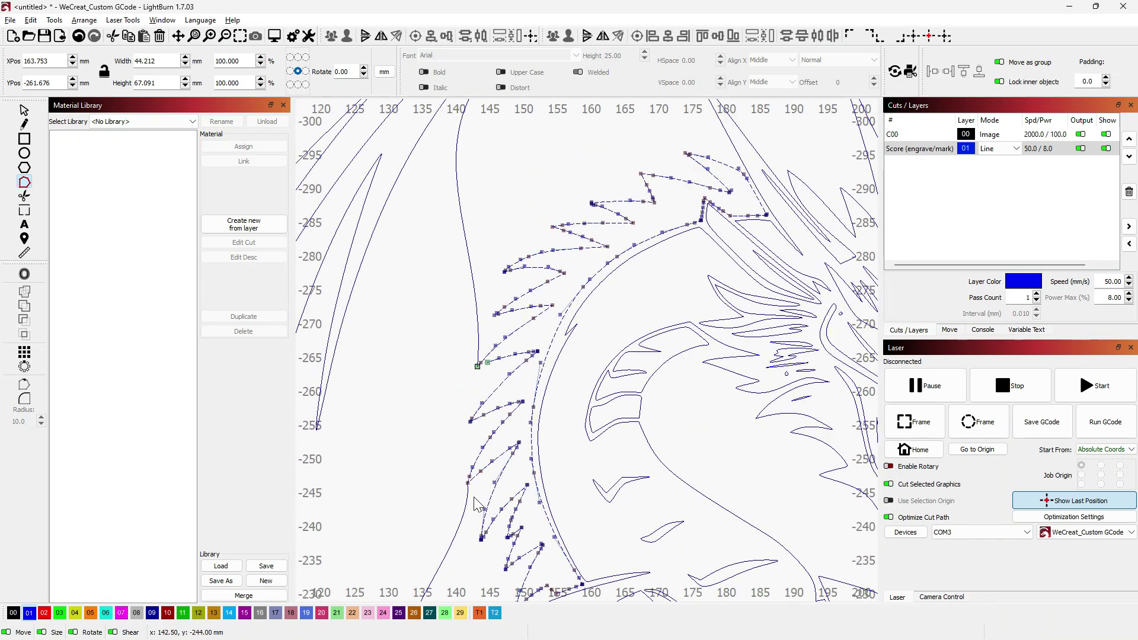
drag(471, 471, 514, 386)
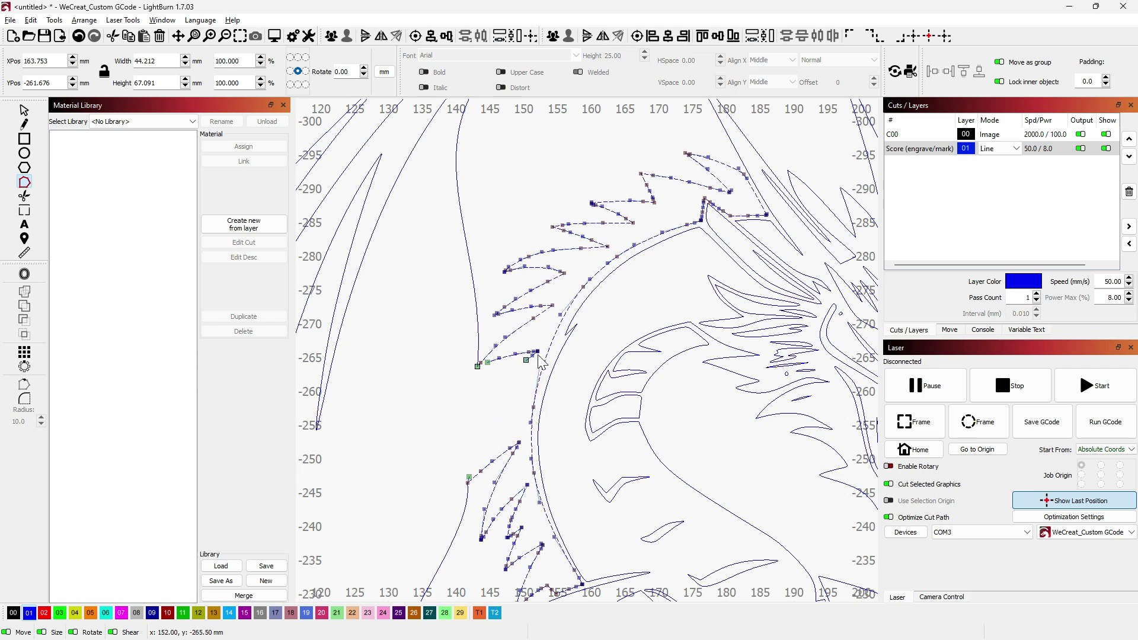
key(Delete)
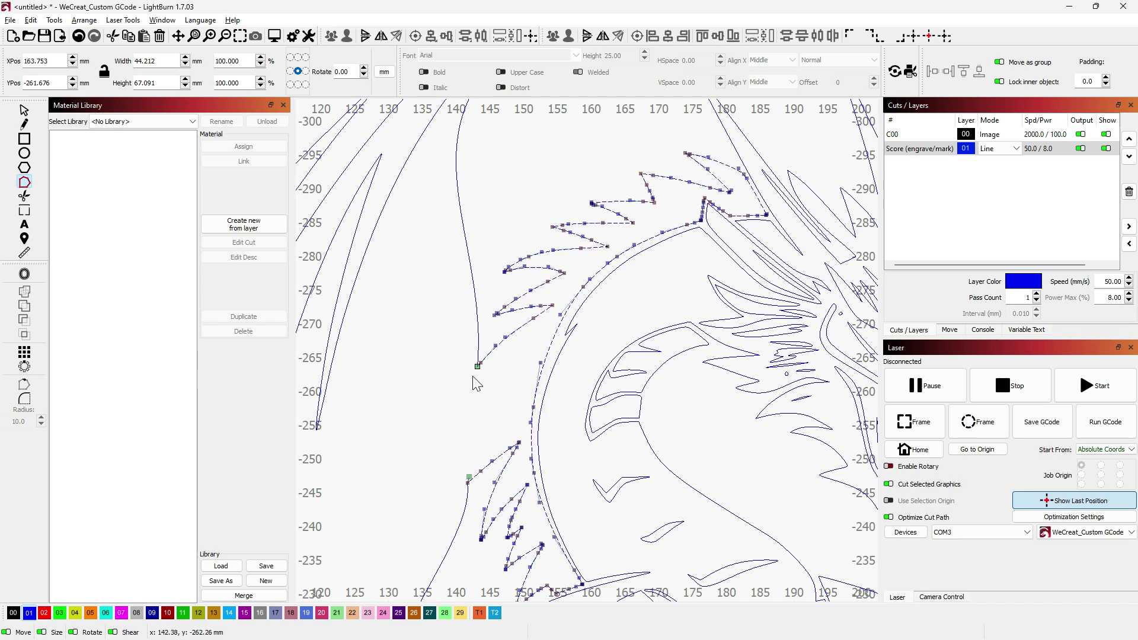
- Select all the artwork and Auto-Join the selected shapes
scroll(473, 377, up, 10)
key(Escape)
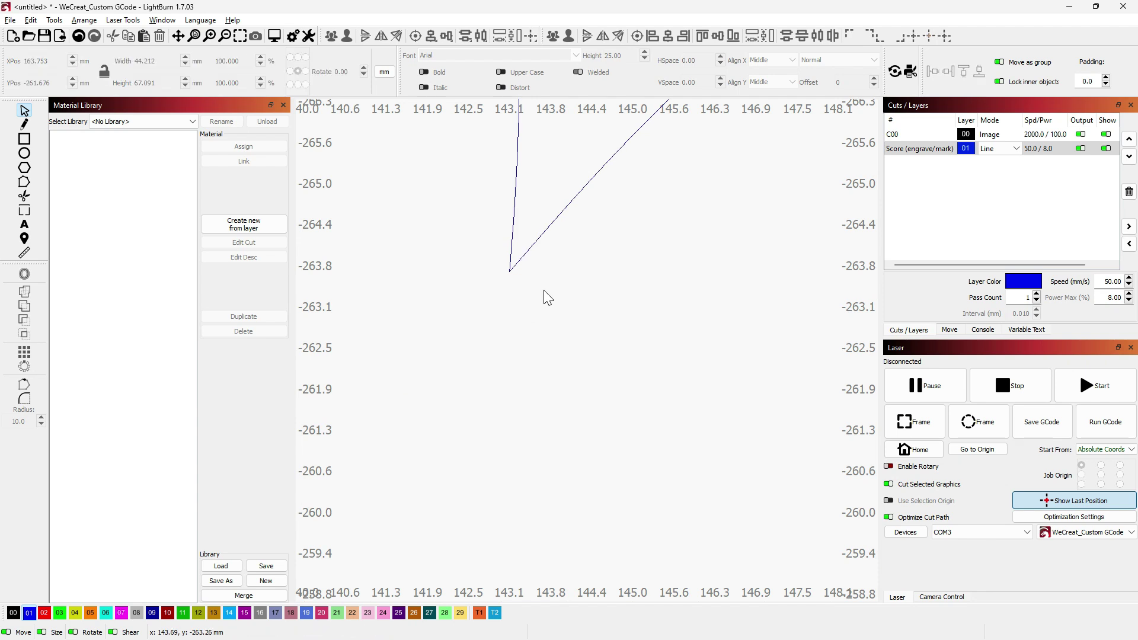
key(ctrl+a)
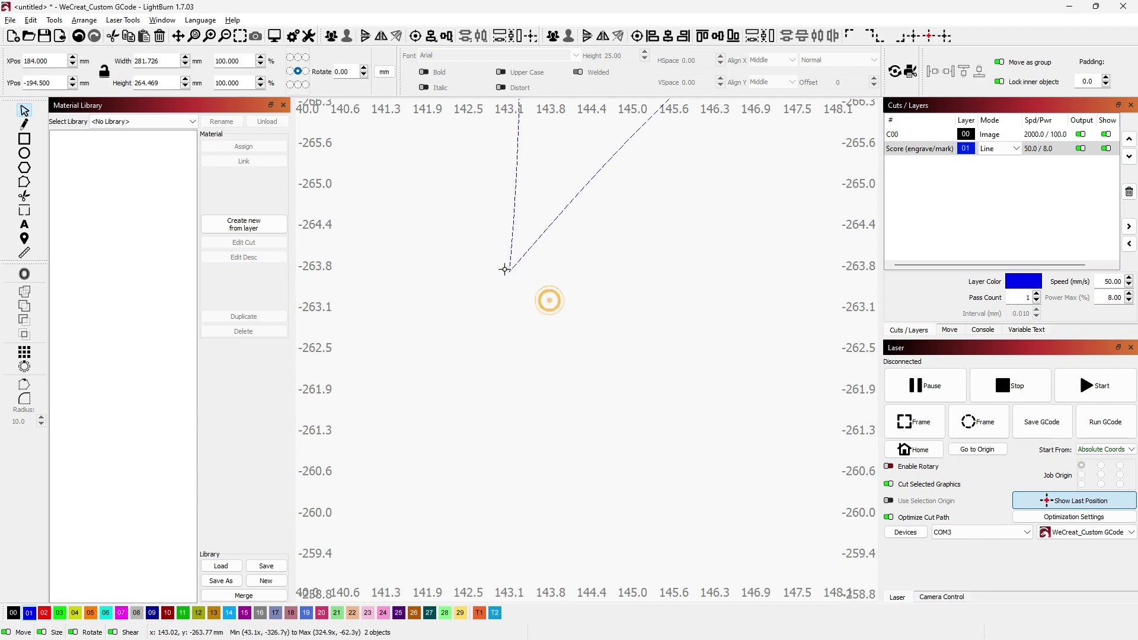
click(31, 20)
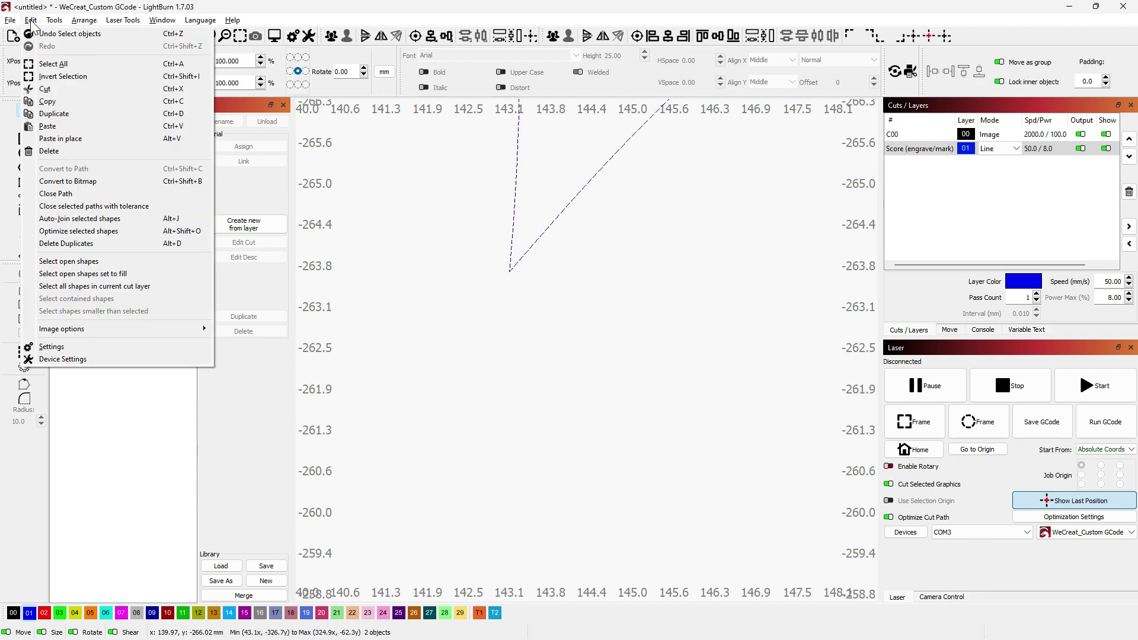
click(148, 222)
scroll(675, 350, down, 1)
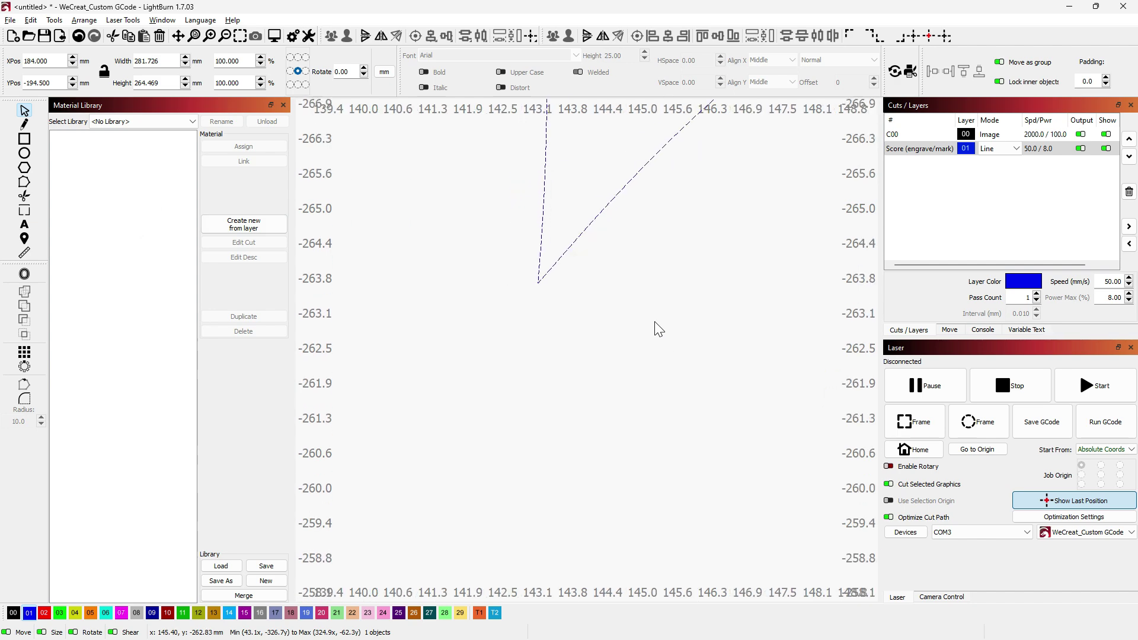
- Delete the short stray segment sticking out where the lower wing contour meets the spike tip
scroll(573, 244, down, 2)
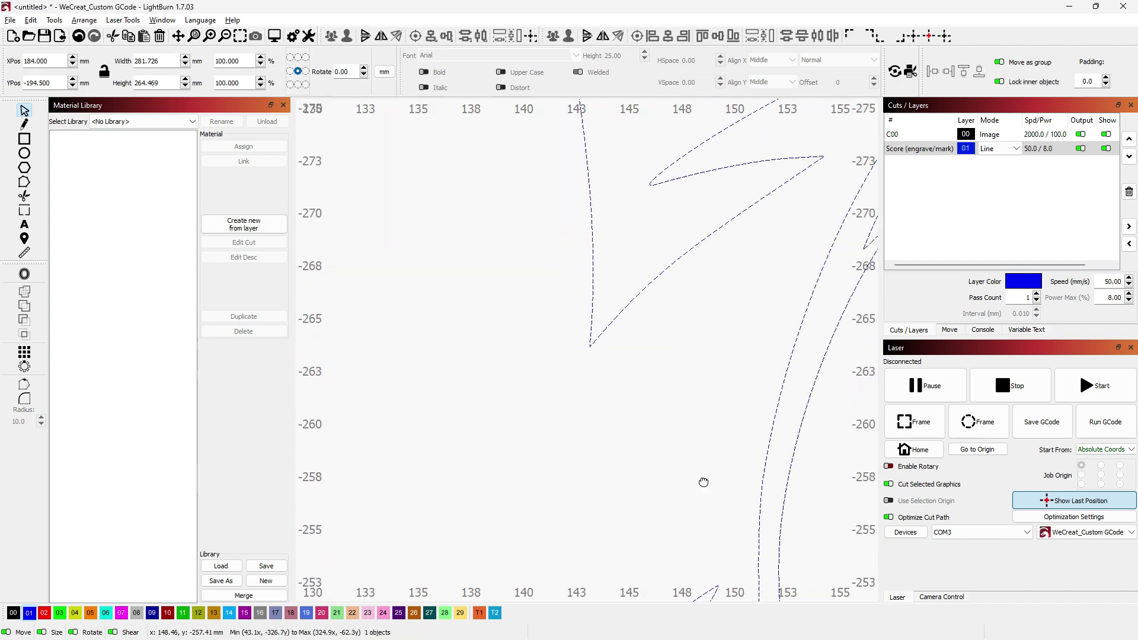
scroll(703, 480, down, 1)
scroll(449, 364, up, 1)
scroll(442, 367, up, 3)
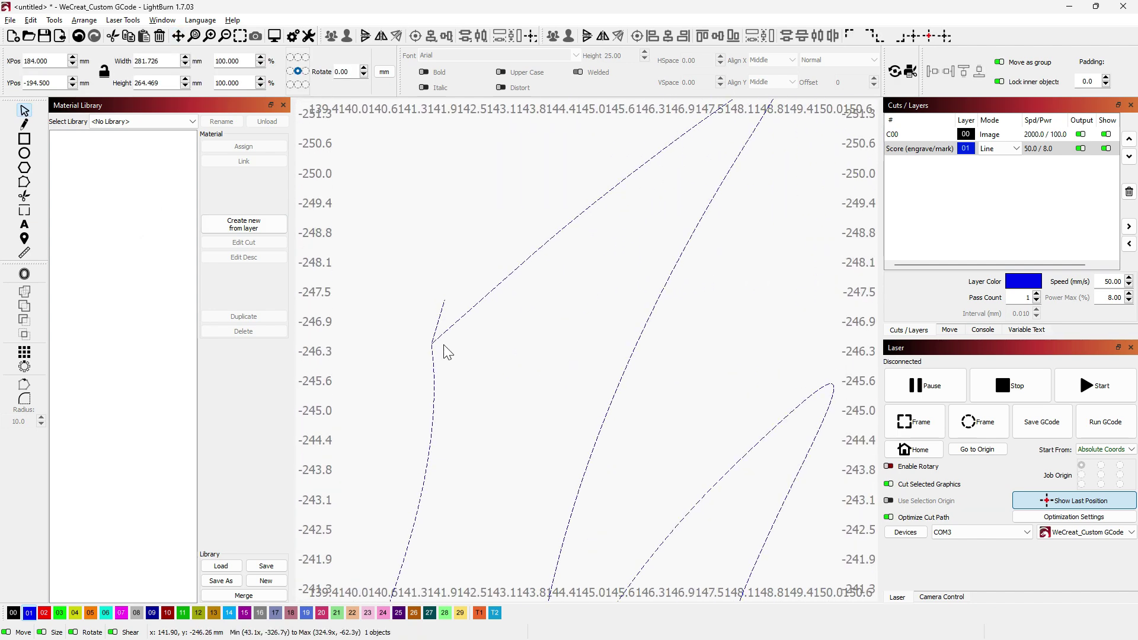
click(462, 347)
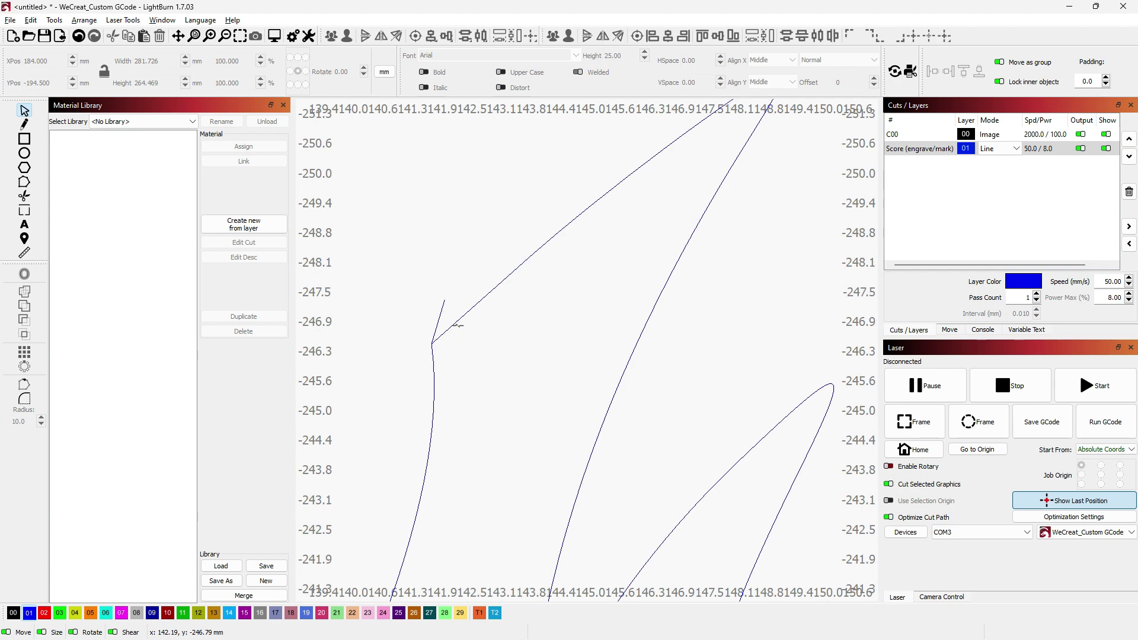
click(24, 182)
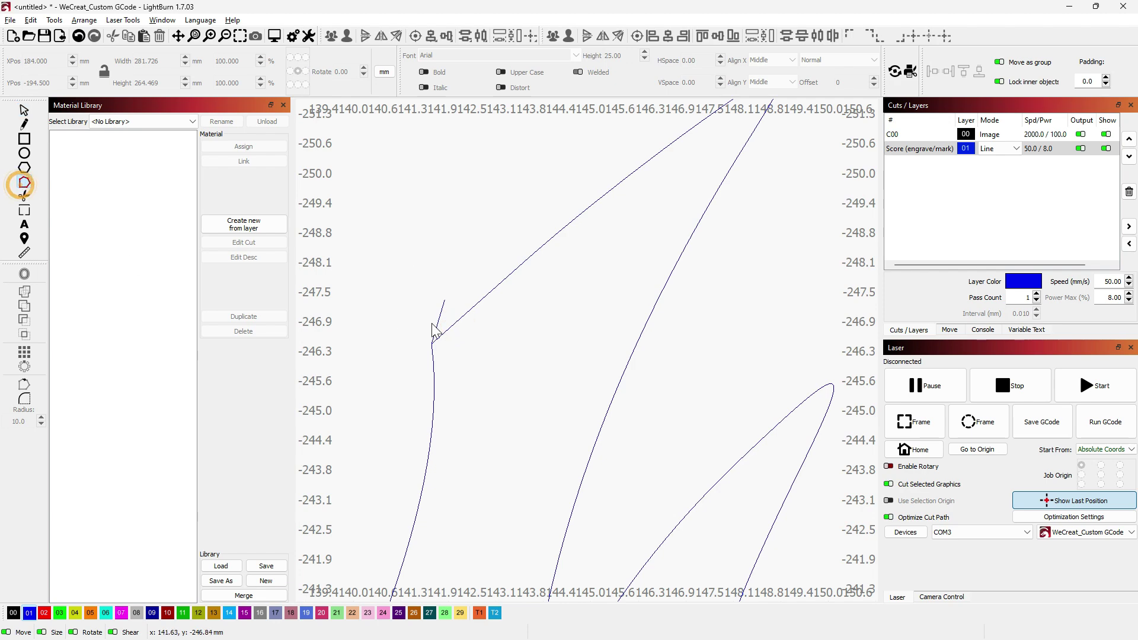
click(439, 322)
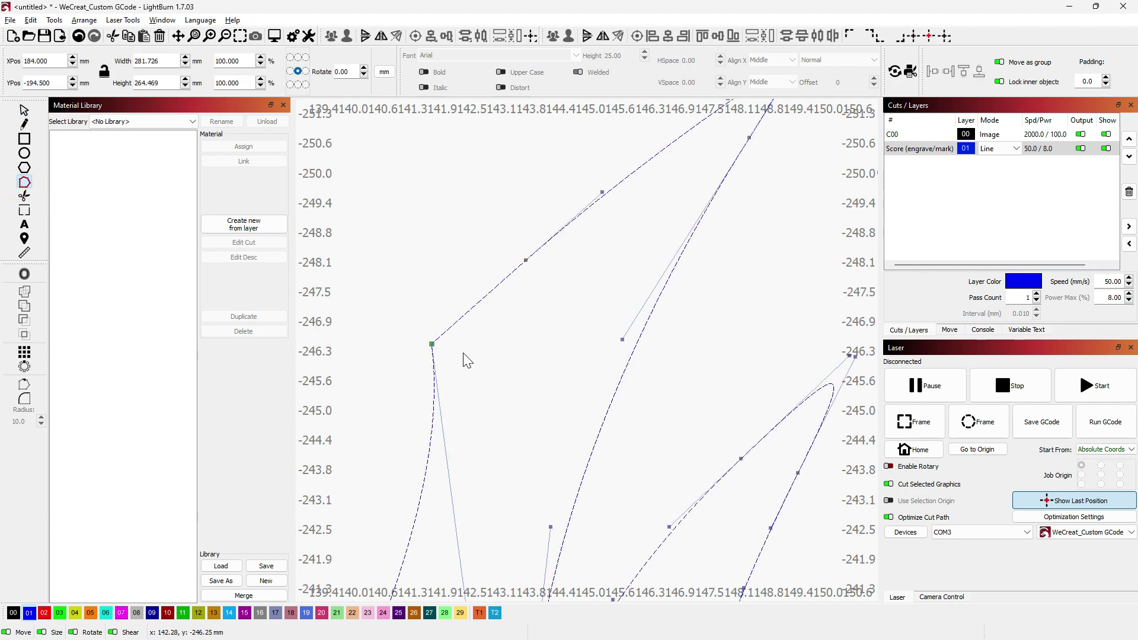
scroll(468, 360, down, 6)
key(Escape)
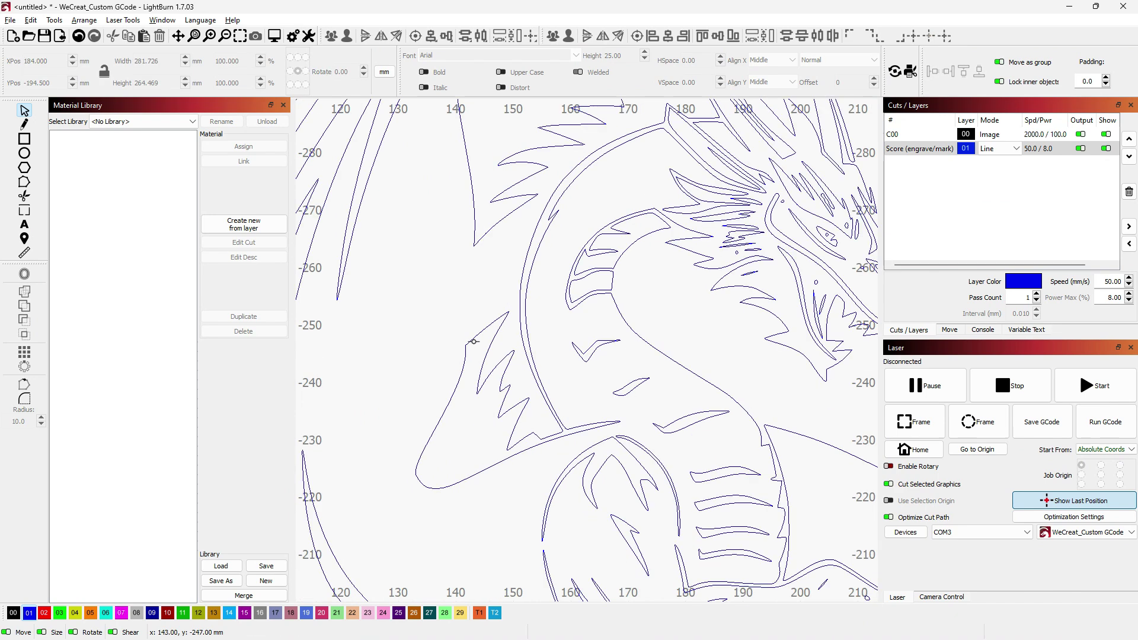
- Select the joined line art as a whole, deselect it and examine the edited dragon
scroll(474, 342, down, 4)
click(480, 344)
scroll(500, 367, down, 2)
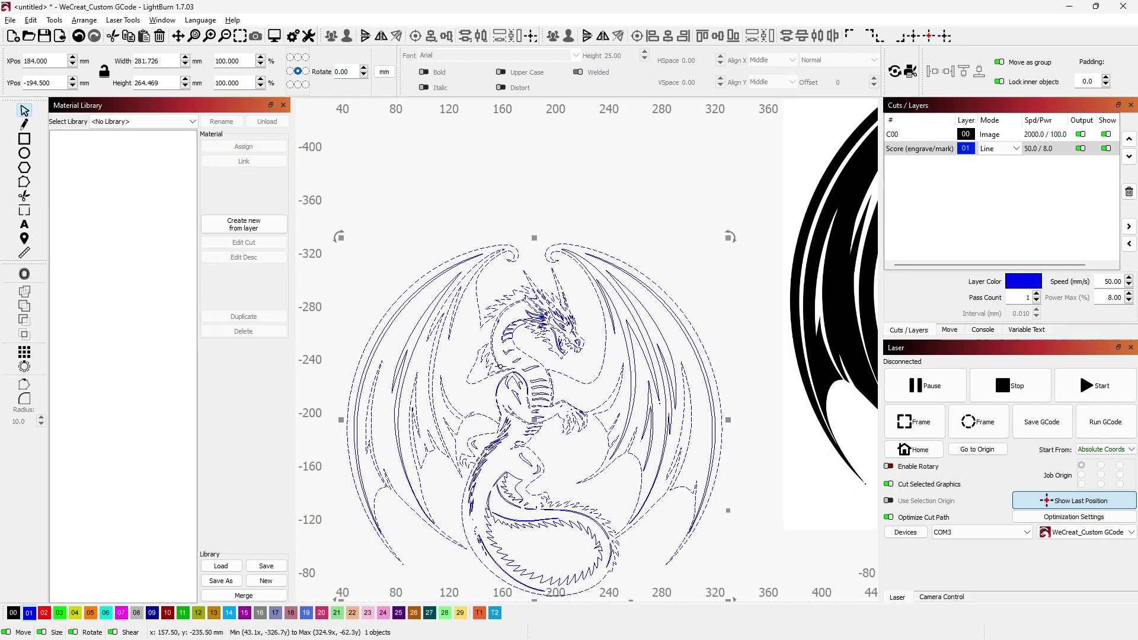
click(572, 195)
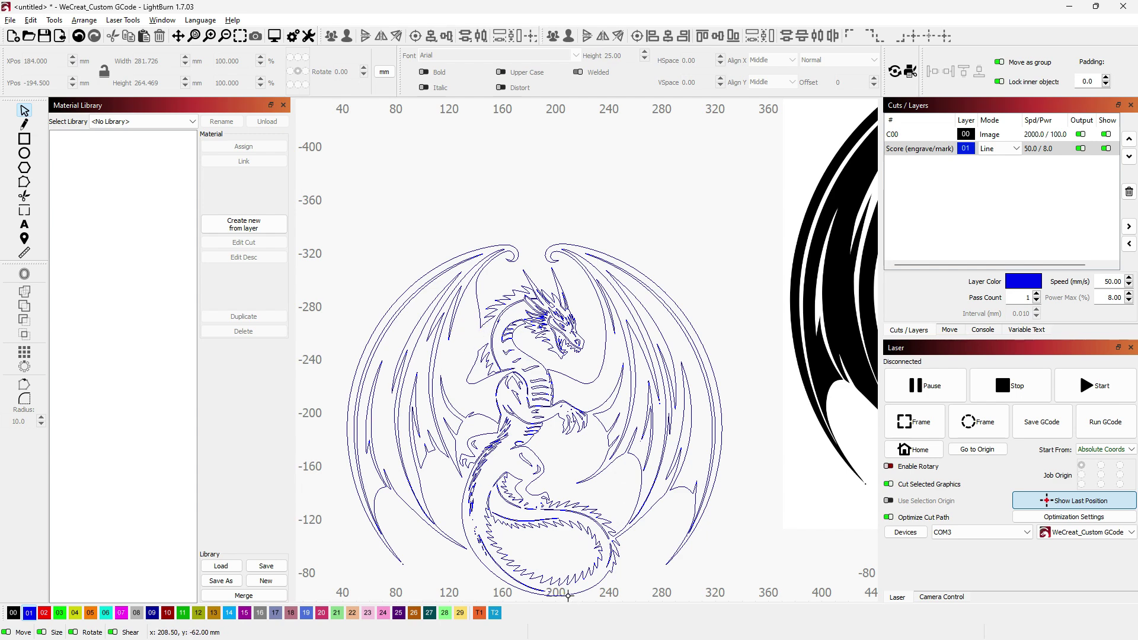
scroll(519, 442, up, 3)
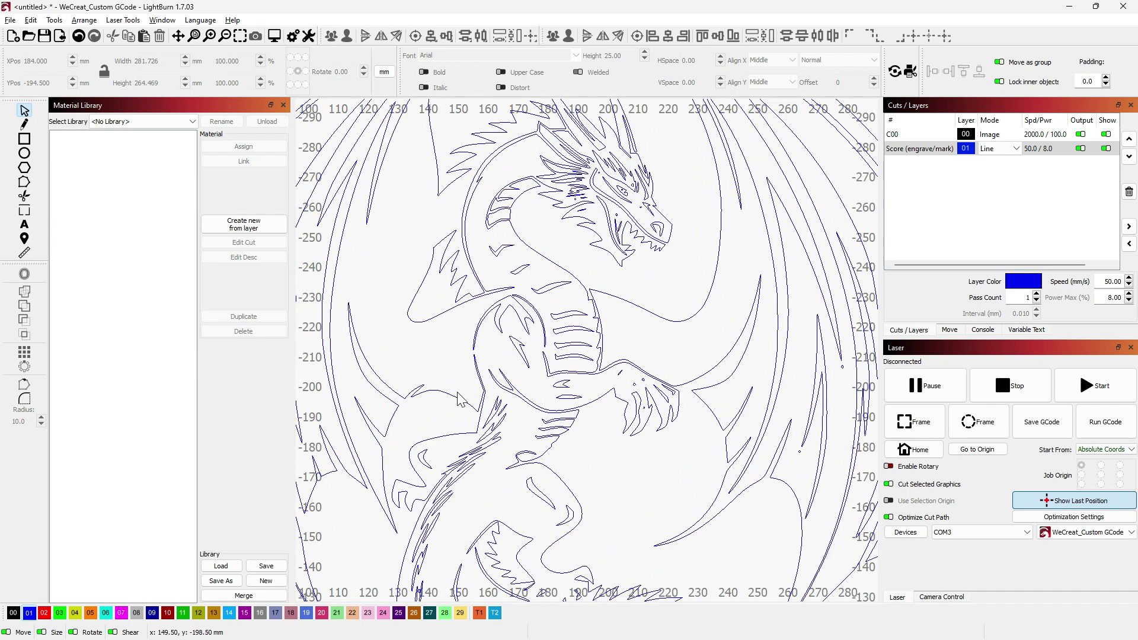
scroll(492, 439, down, 3)
scroll(591, 443, down, 2)
- Move the filled dragon image farther right of the line art, to about X 687 mm, Y -233 mm, and keep it selected
drag(705, 490, 399, 482)
drag(527, 318, 573, 323)
scroll(340, 469, down, 4)
drag(361, 460, 568, 428)
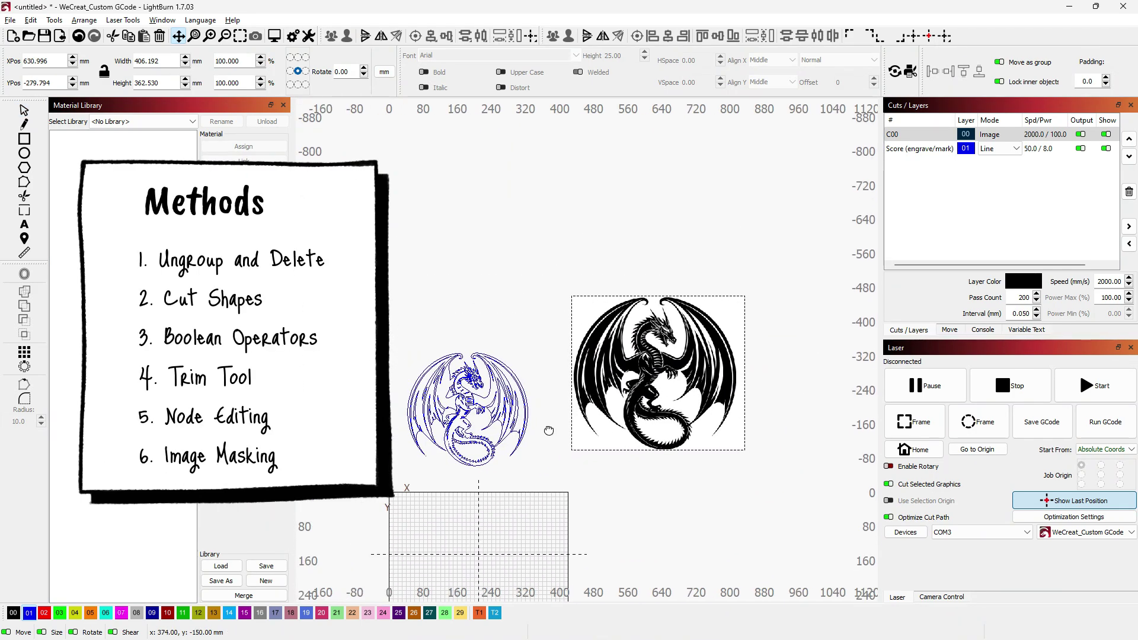
click(467, 433)
scroll(468, 433, up, 3)
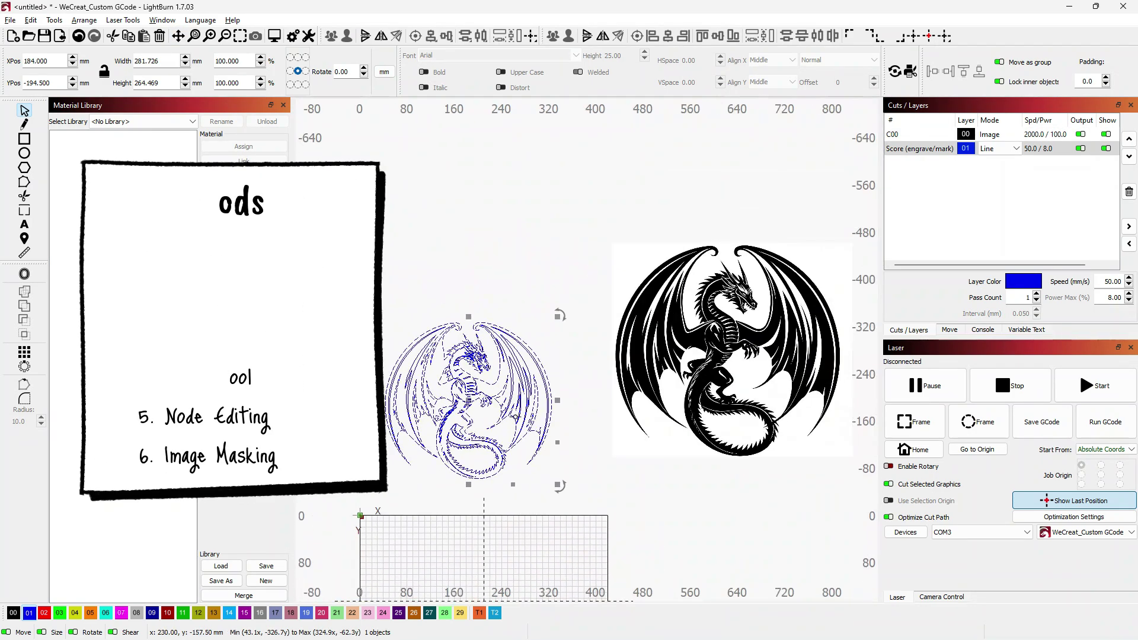
drag(590, 363, 379, 360)
click(433, 345)
drag(488, 386, 521, 413)
scroll(507, 383, up, 4)
scroll(508, 390, down, 4)
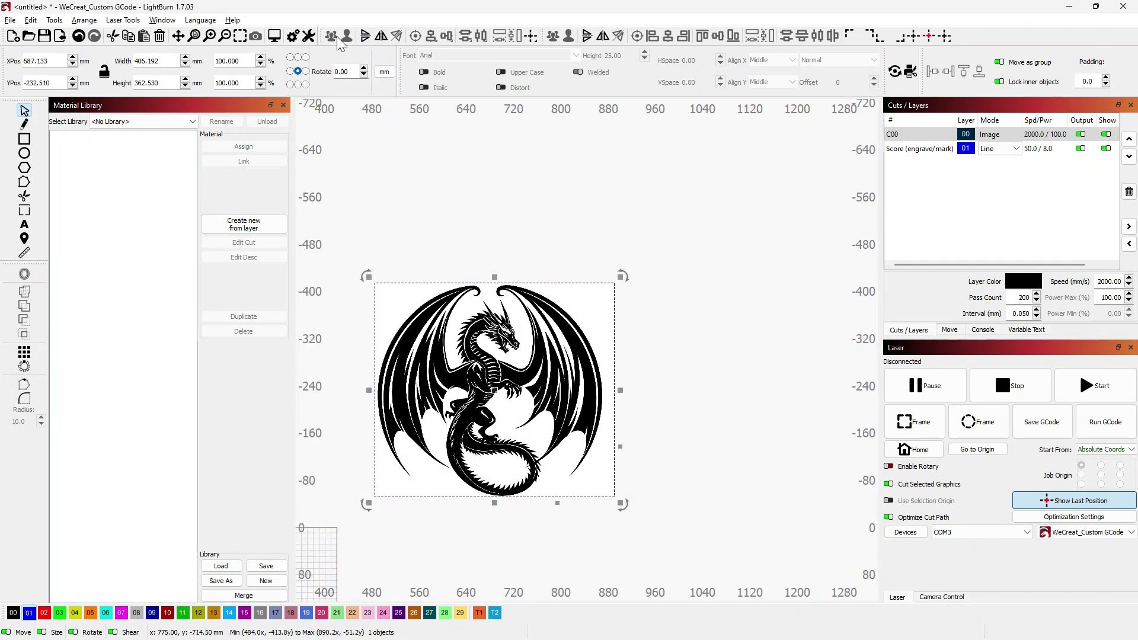
click(439, 188)
click(493, 396)
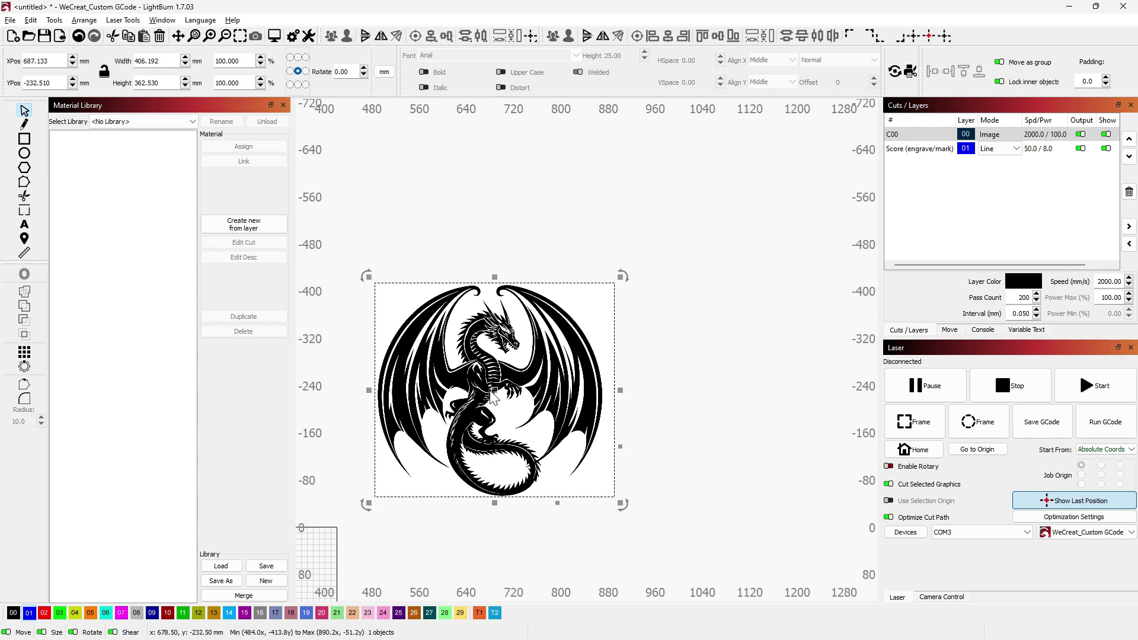
- Move the filled dragon image up and right to about X 742 mm, Y -308 mm and keep it selected
drag(494, 396, 526, 352)
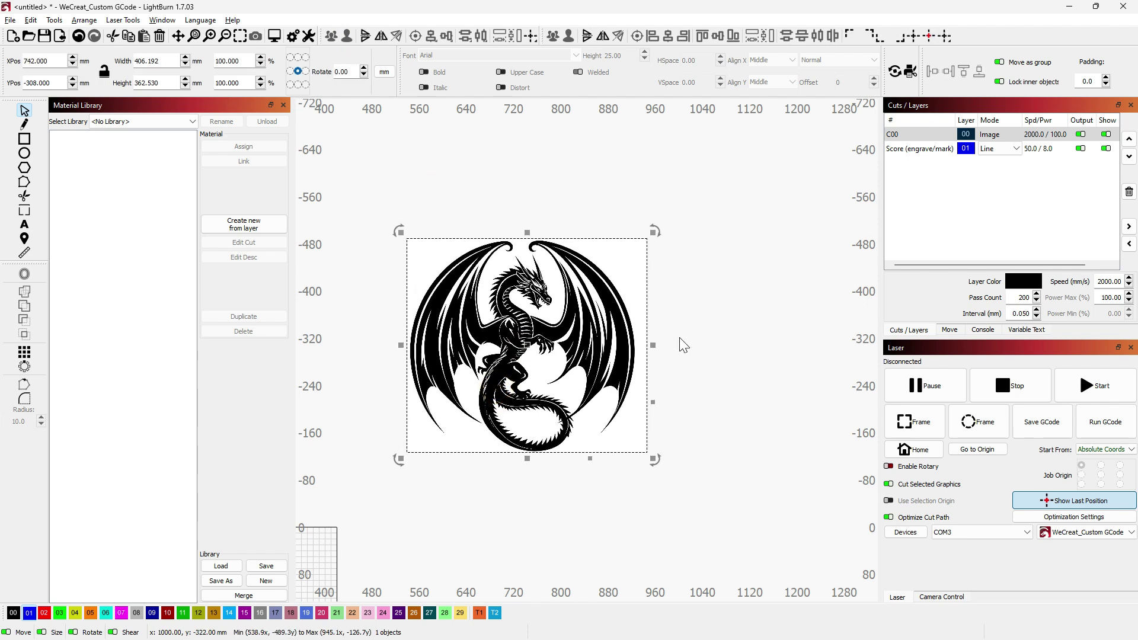
click(466, 202)
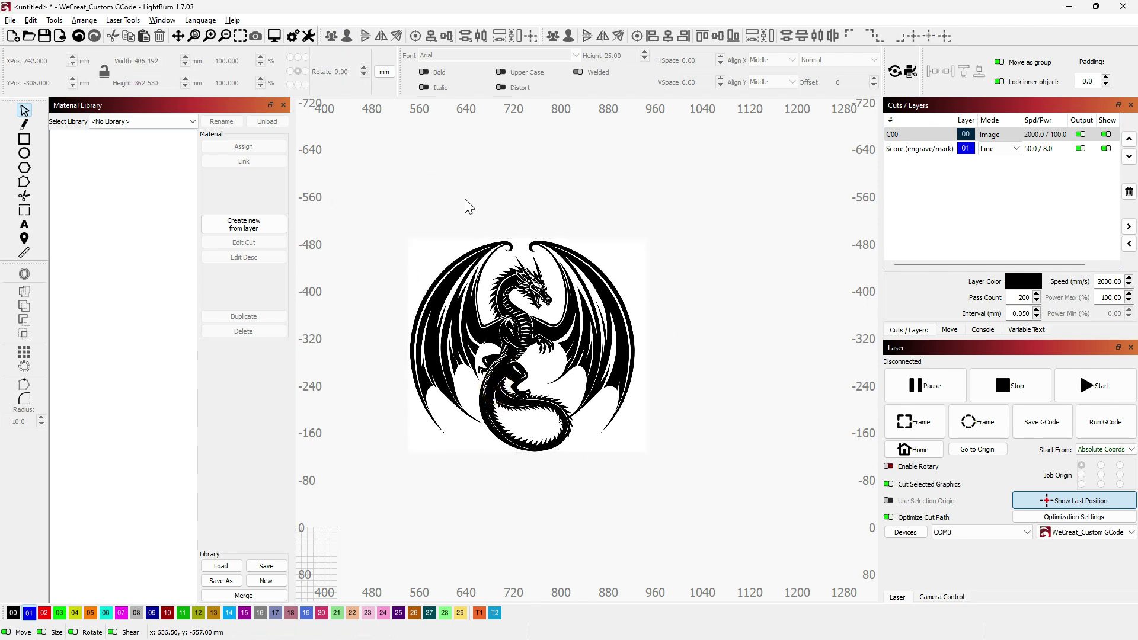
click(512, 323)
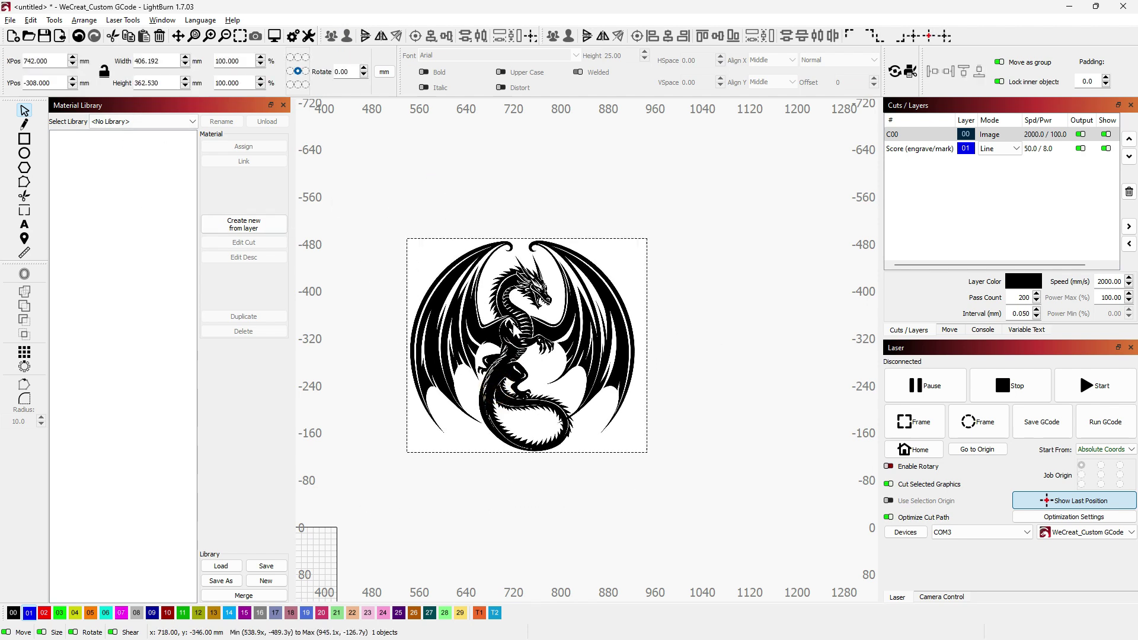
- Draw a rectangle about 301 × 412 mm over the dragon image, leaving the outer wing edges outside it
click(24, 141)
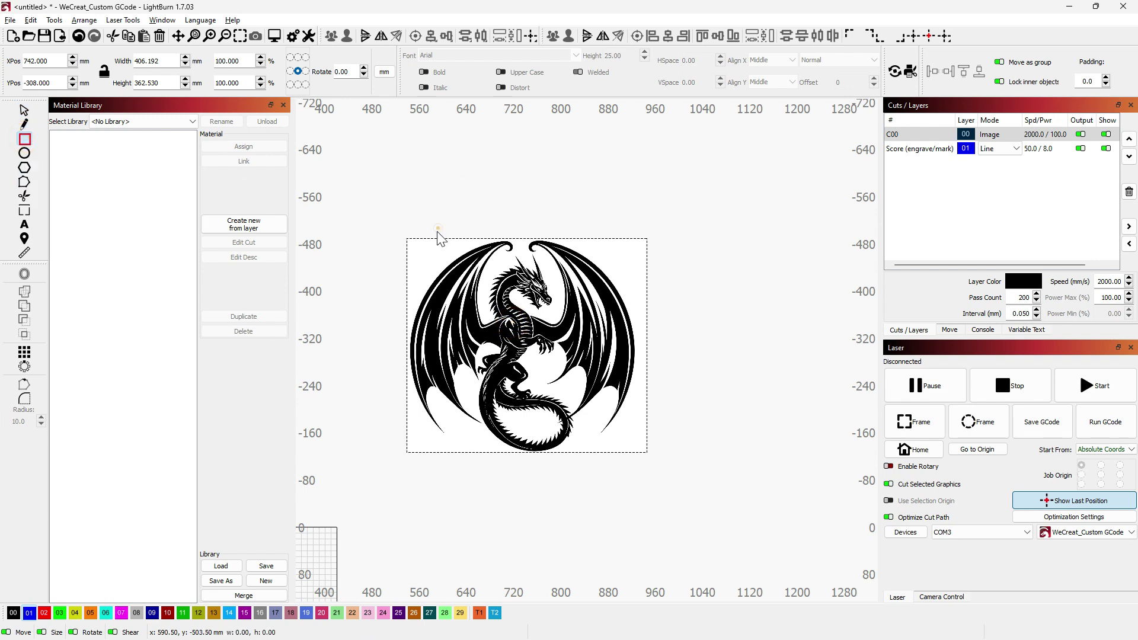
drag(433, 228, 611, 472)
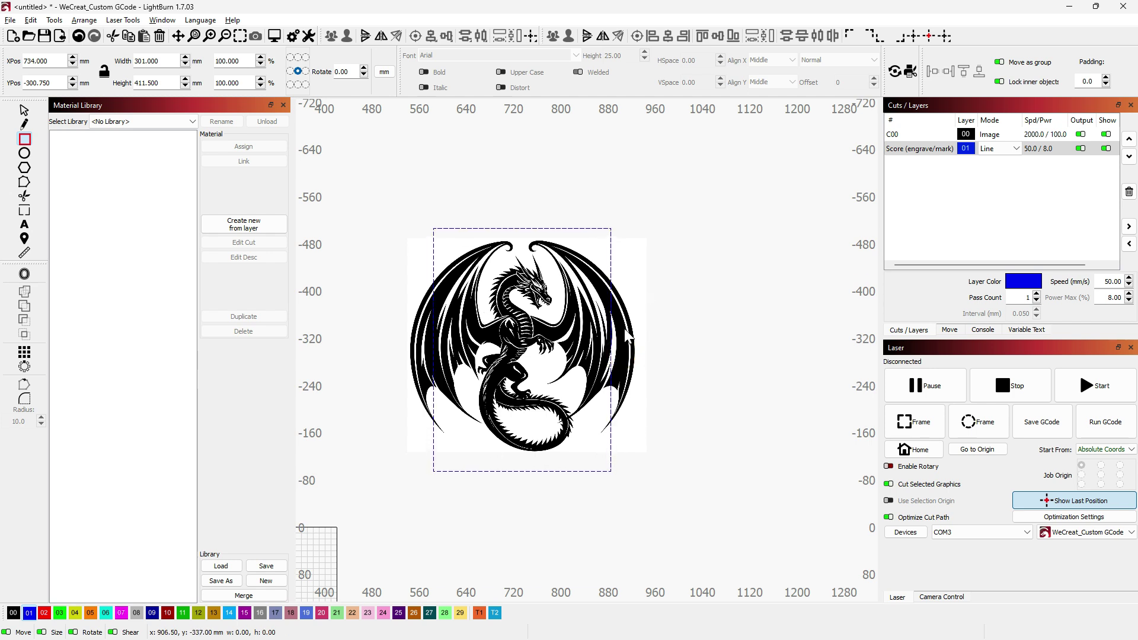
key(Escape)
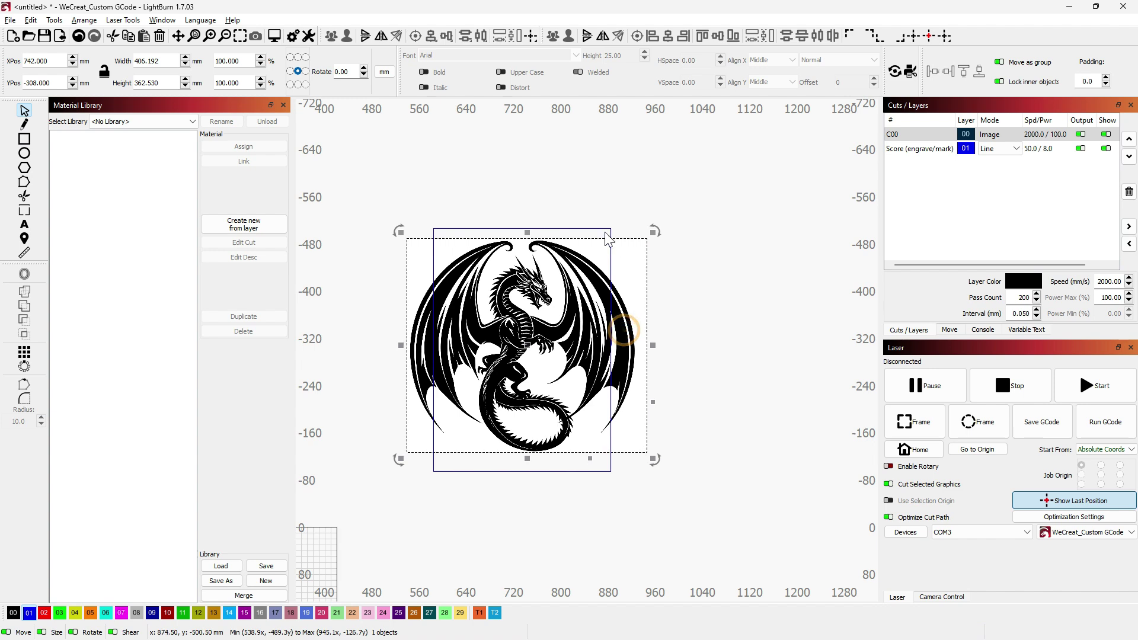
- Select the dragon image together with the rectangle and apply the rectangle as a mask to the image
shift+click(604, 229)
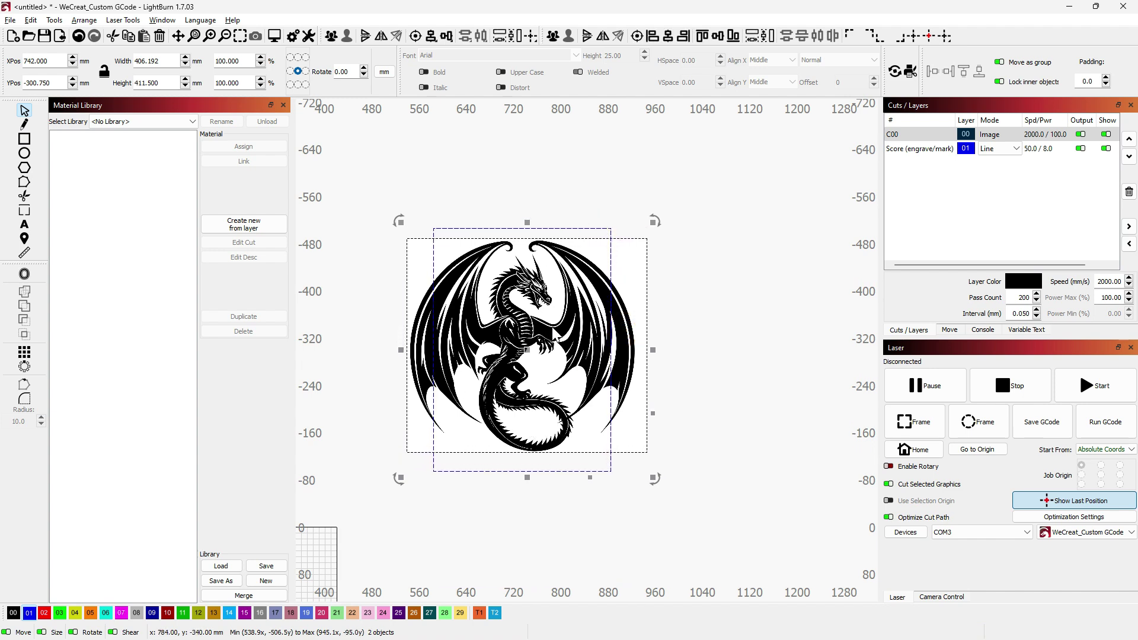
click(720, 336)
click(620, 340)
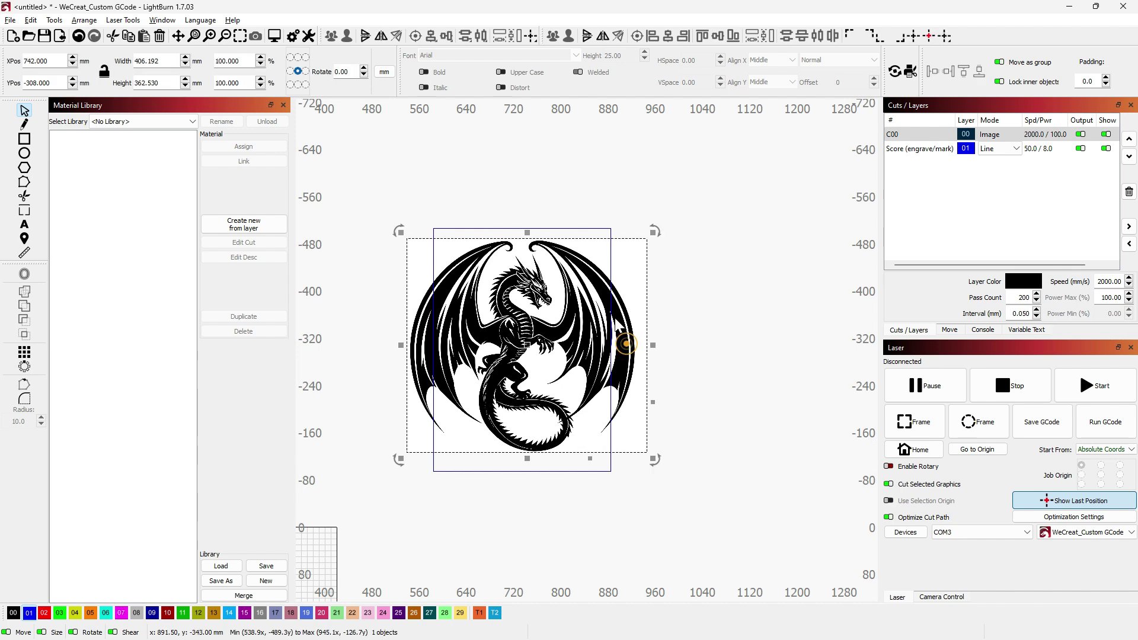
shift+click(566, 229)
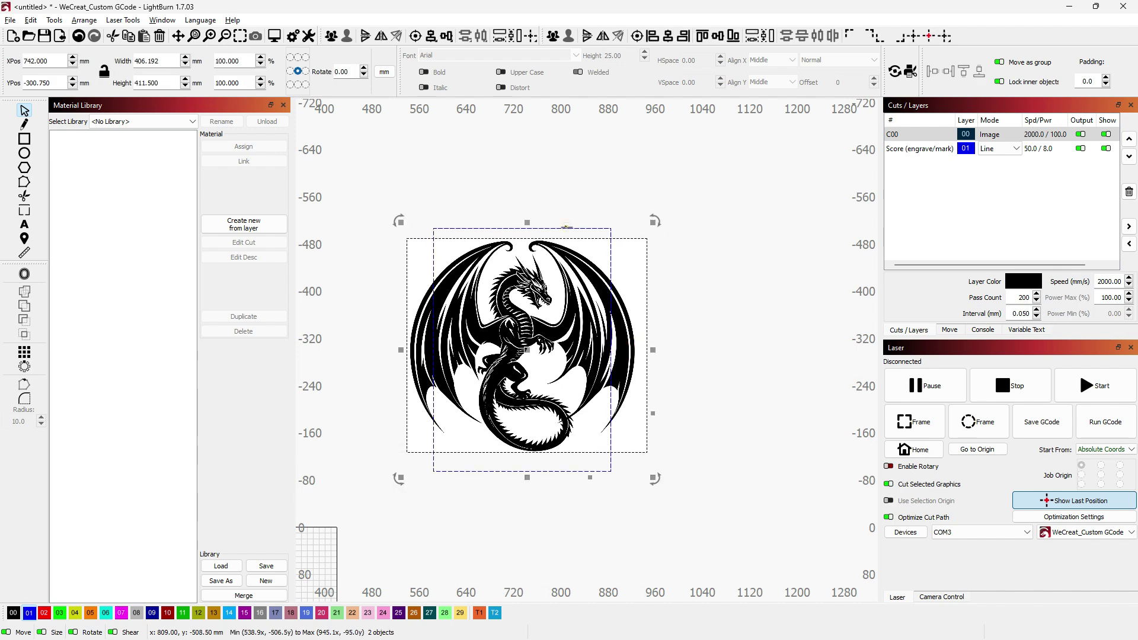
right_click(575, 310)
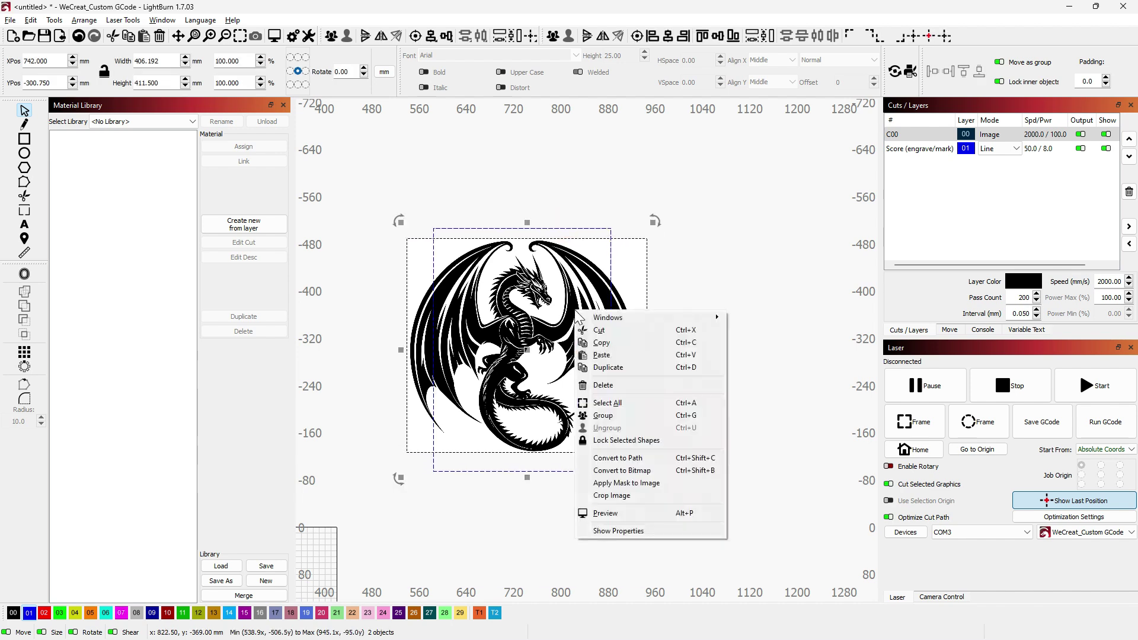
click(642, 482)
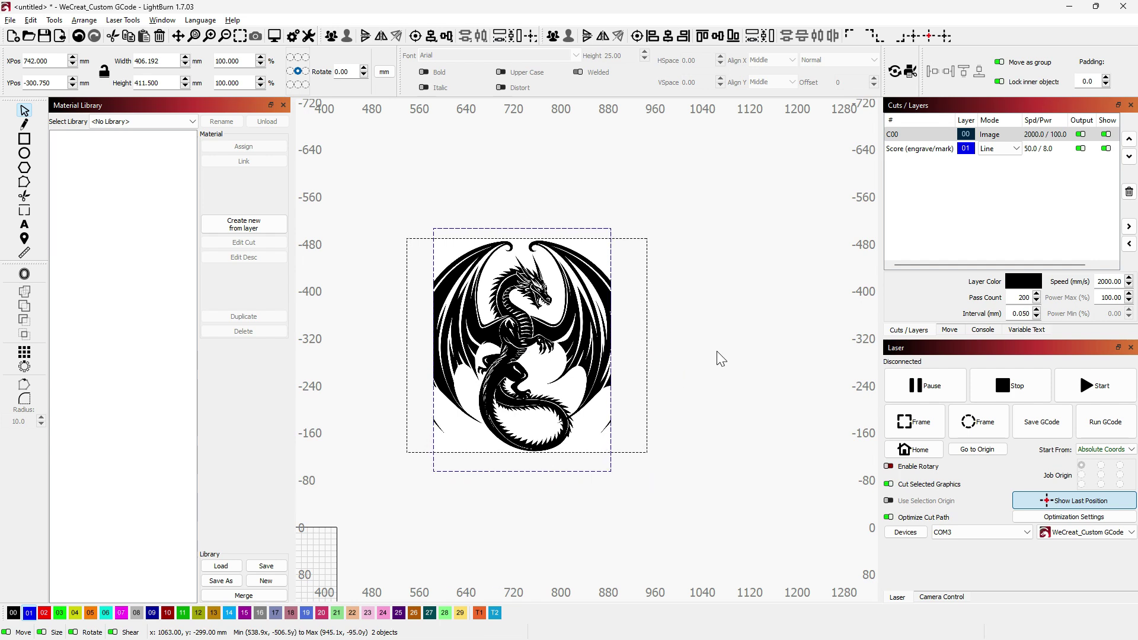
- Resize the mask rectangle to about 278 × 232 mm and reposition the image inside it to about X 728 mm, Y -322 mm
mouse_move(548, 366)
mouse_down()
mouse_move(442, 368)
mouse_move(653, 368)
mouse_move(557, 369)
mouse_up()
click(573, 228)
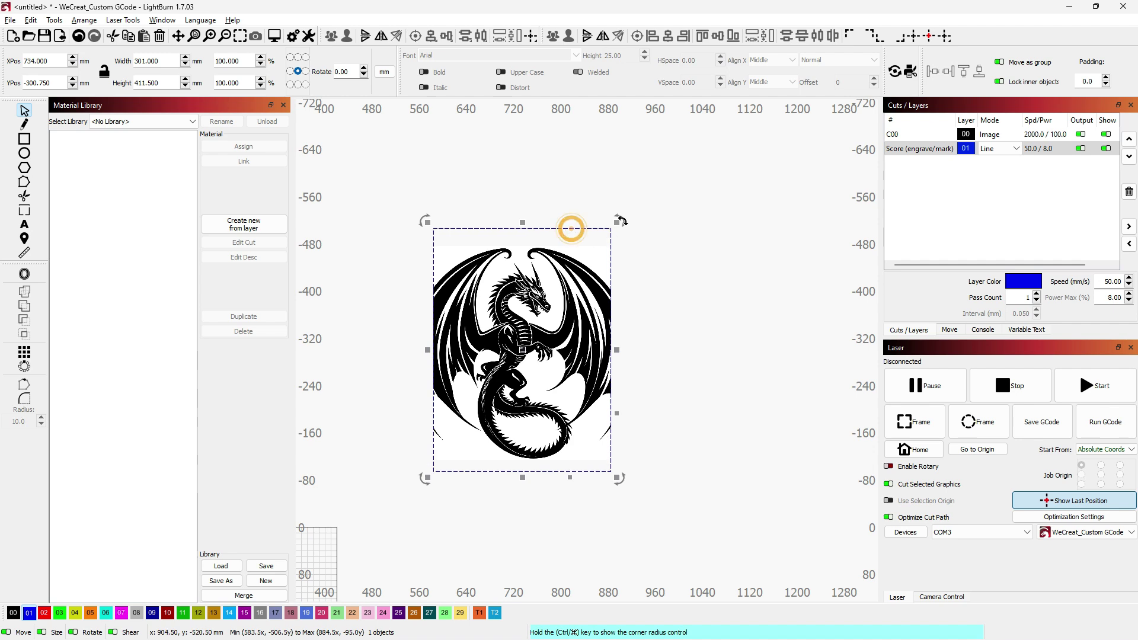
drag(620, 223, 607, 316)
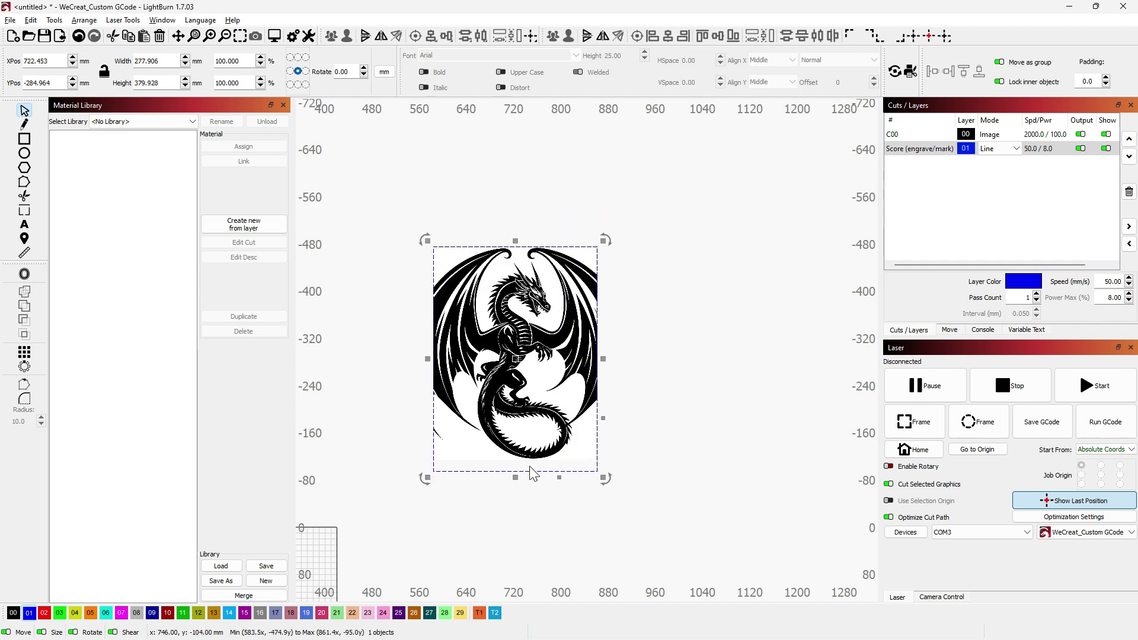
drag(516, 477, 521, 346)
click(718, 334)
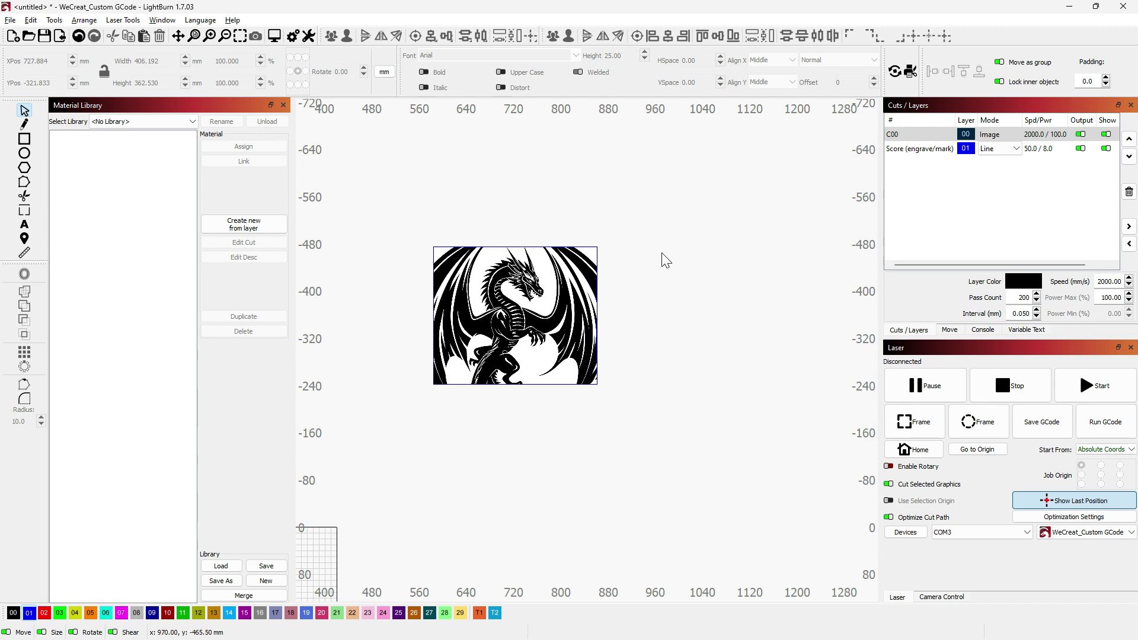
drag(571, 314, 640, 336)
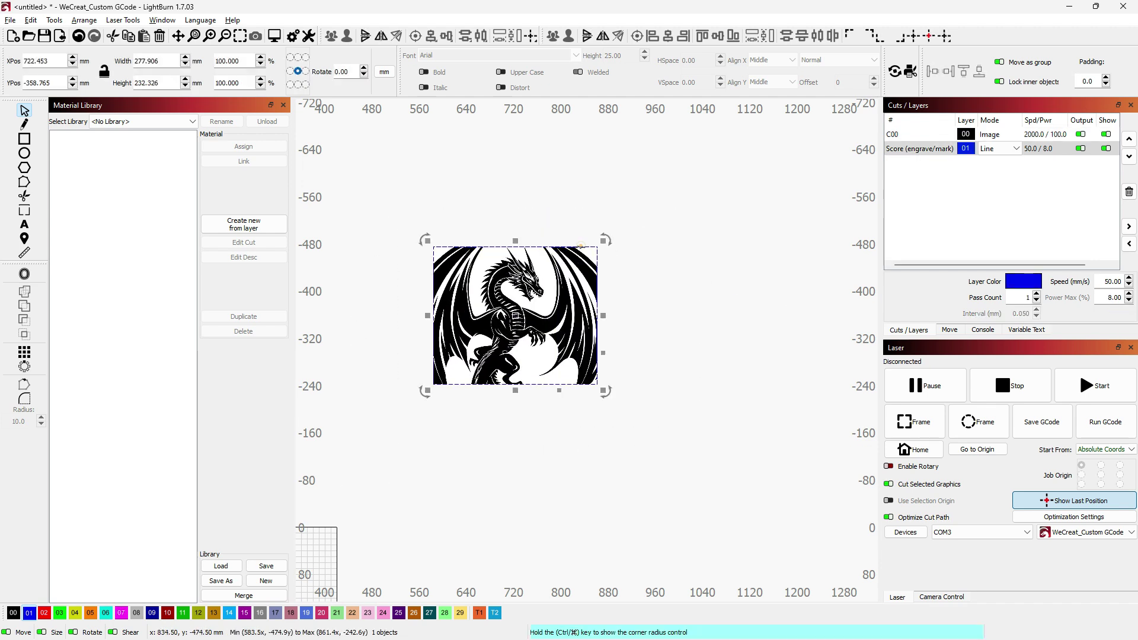
drag(516, 242, 518, 243)
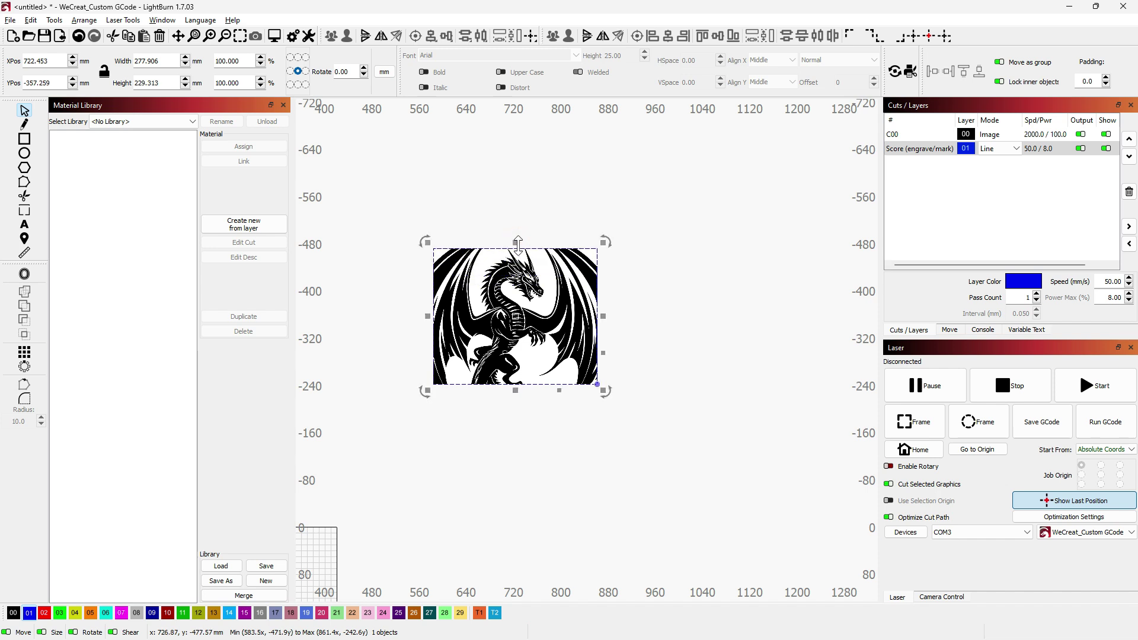
click(673, 265)
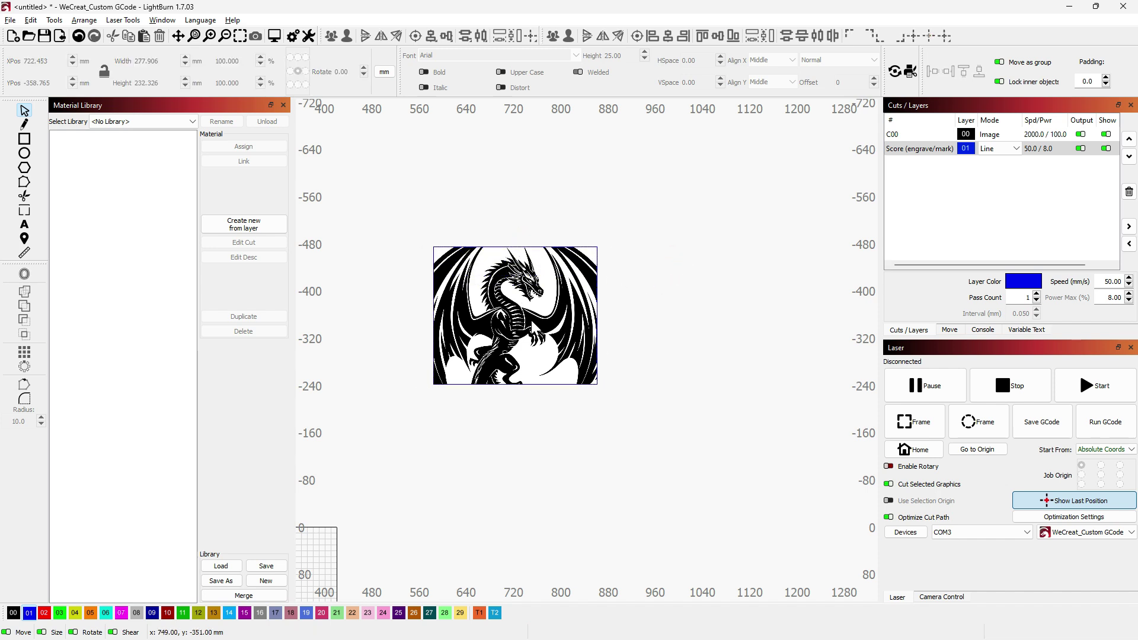
- Select the masked dragon image and flatten its image mask
right_click(547, 332)
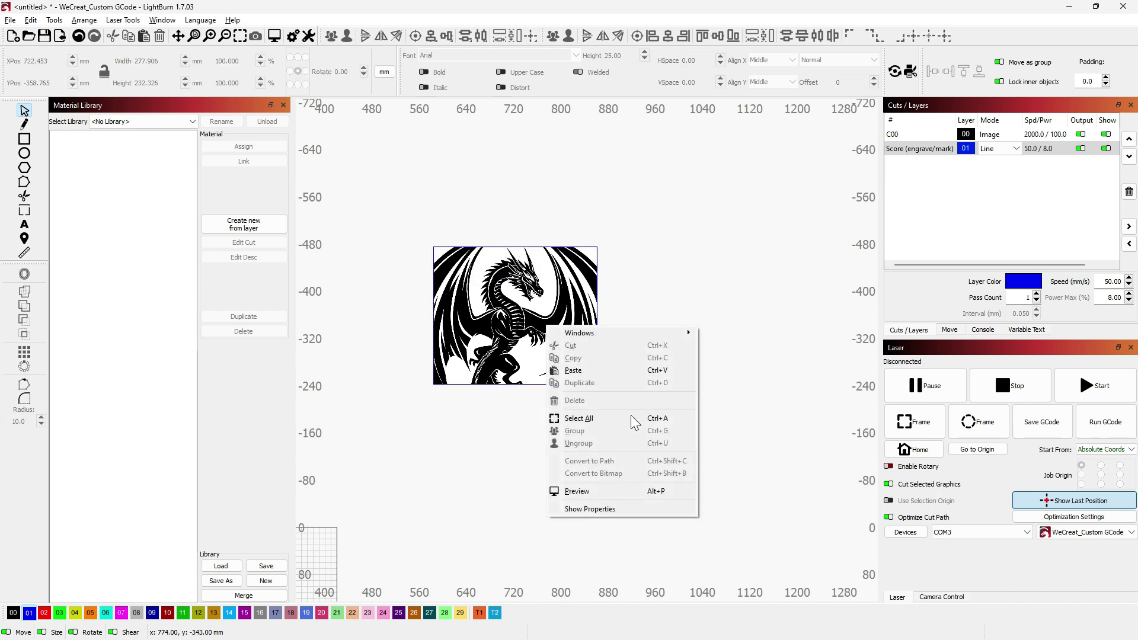
click(821, 330)
click(538, 324)
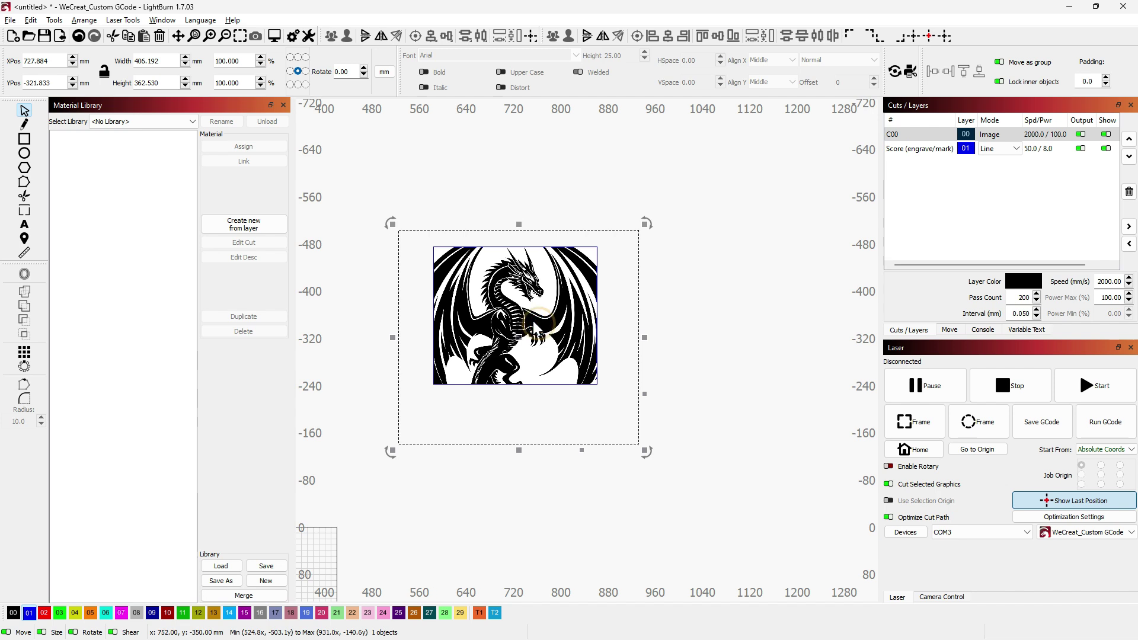
right_click(539, 324)
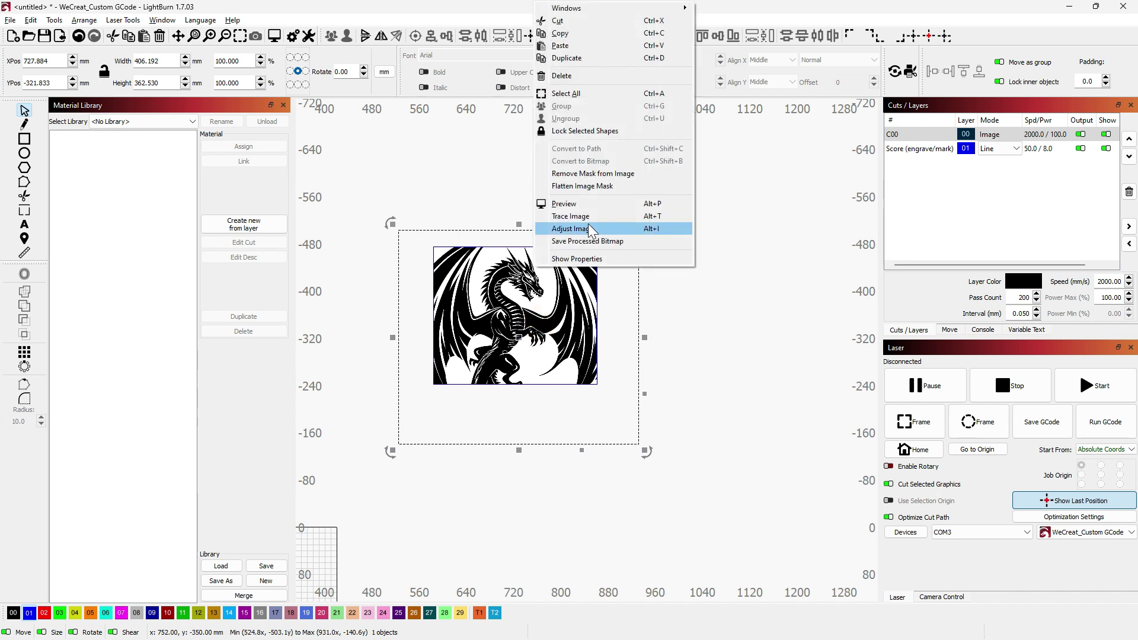
click(611, 187)
click(690, 310)
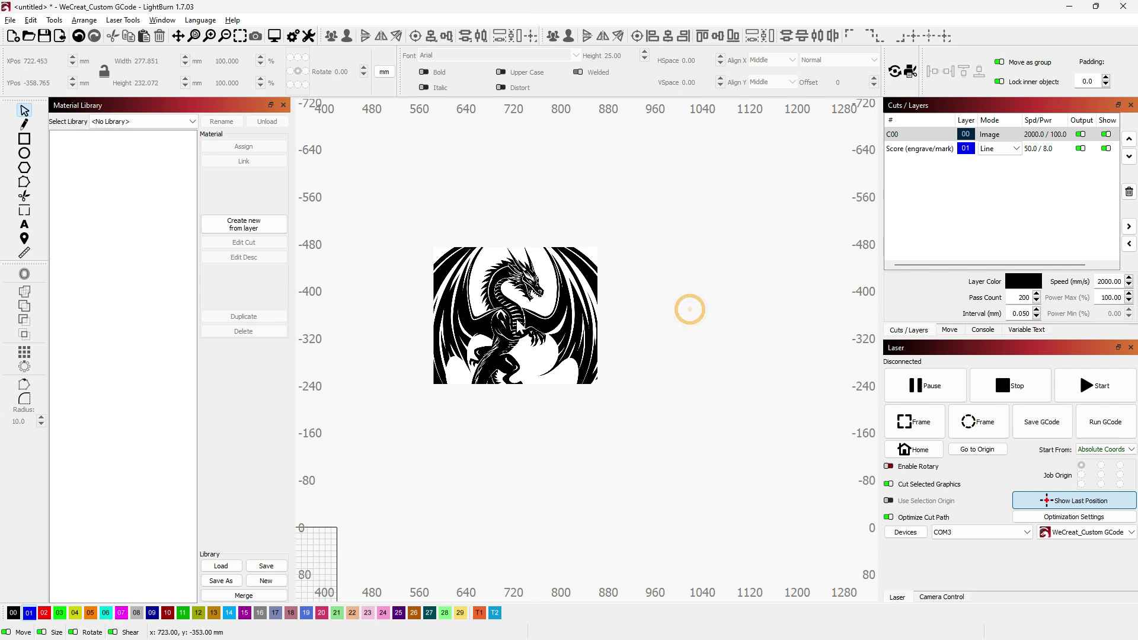
- Move the flattened dragon image to about X 704 mm, Y -342 mm and deselect it
drag(516, 319, 551, 366)
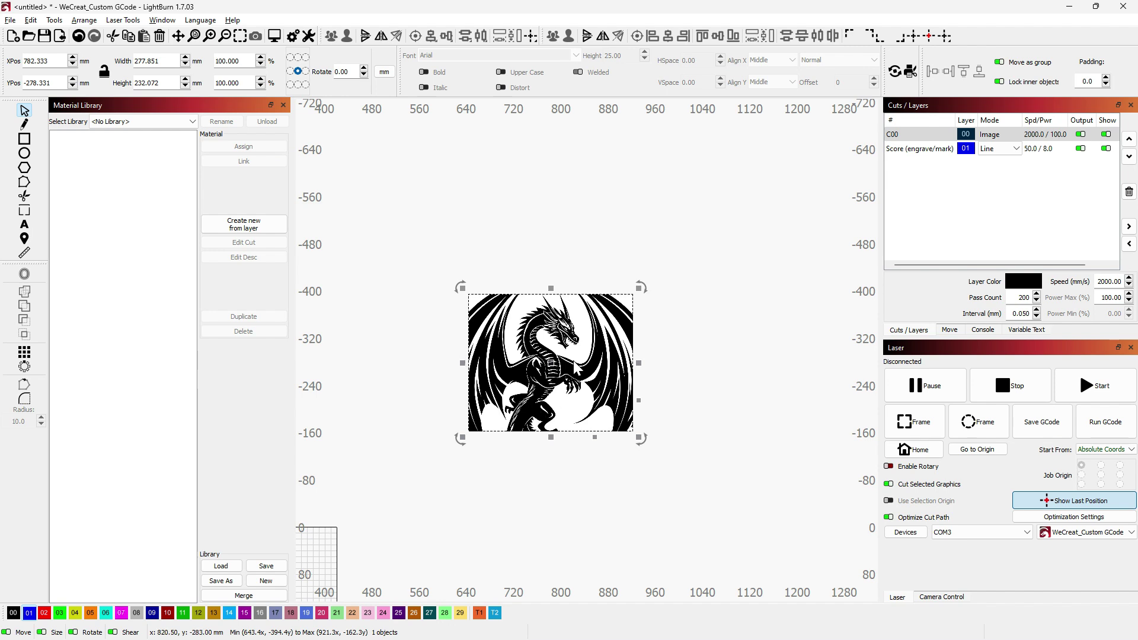
key(ctrl+z)
click(698, 401)
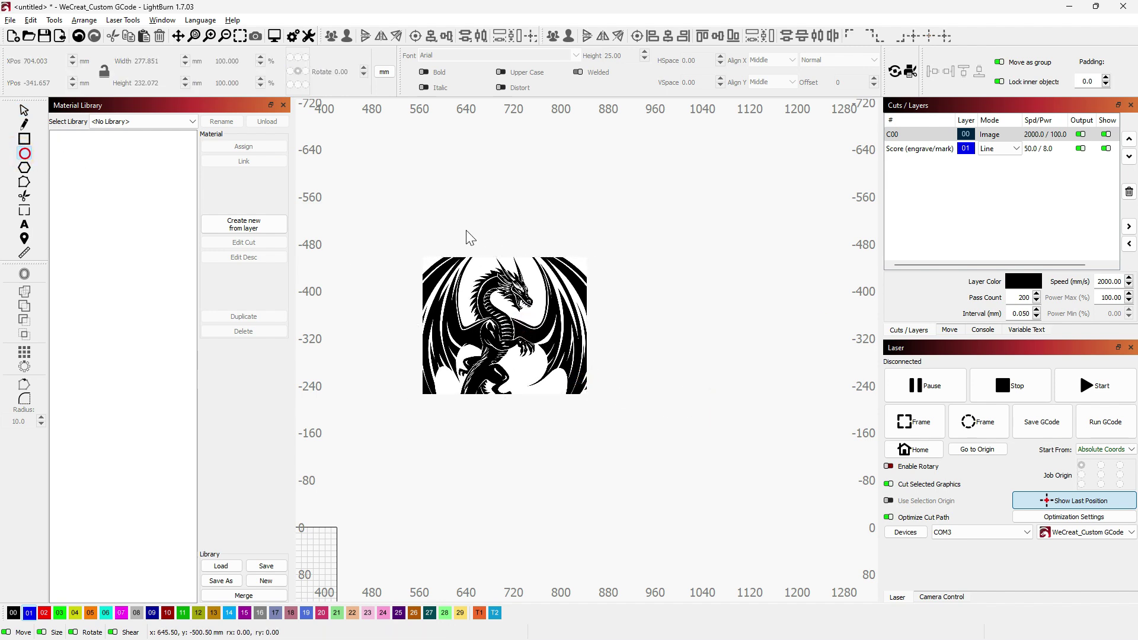
- Draw a tall ellipse about 142 × 327 mm over the dragon's body and apply it as a mask to the image
mouse_move(583, 408)
mouse_down()
mouse_move(543, 442)
mouse_move(543, 422)
mouse_up()
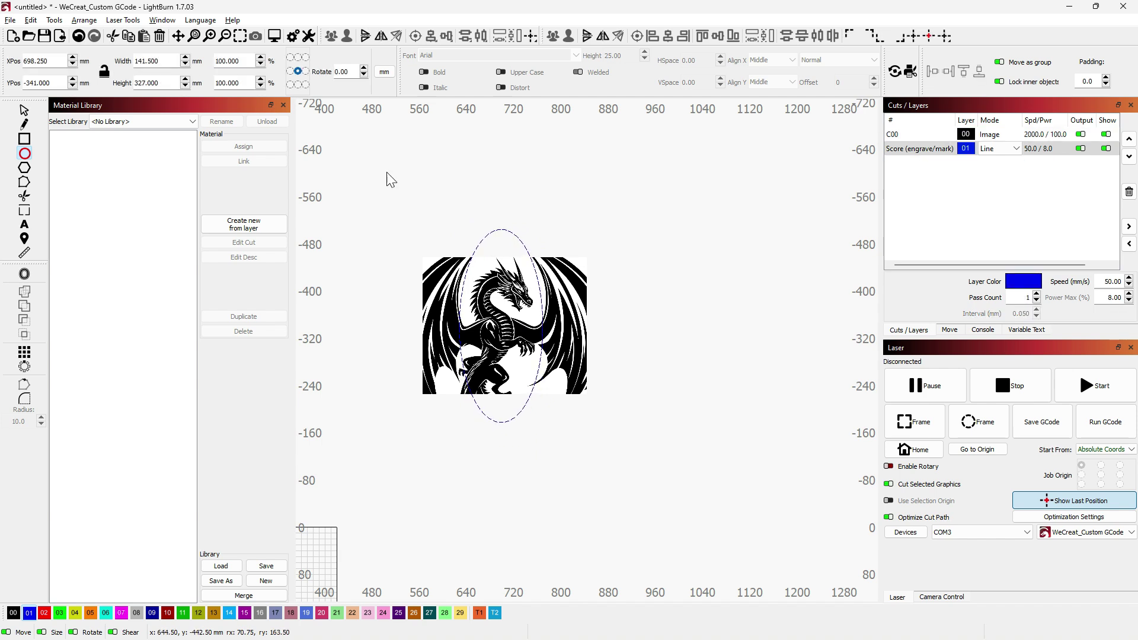
click(22, 117)
key(ctrl+a)
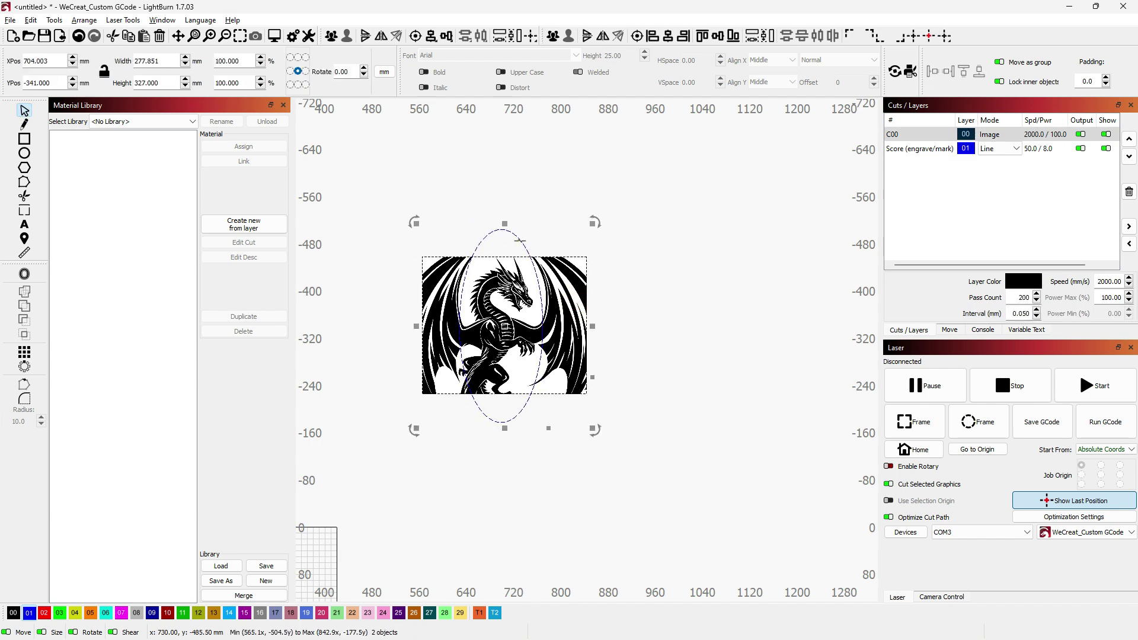
right_click(567, 302)
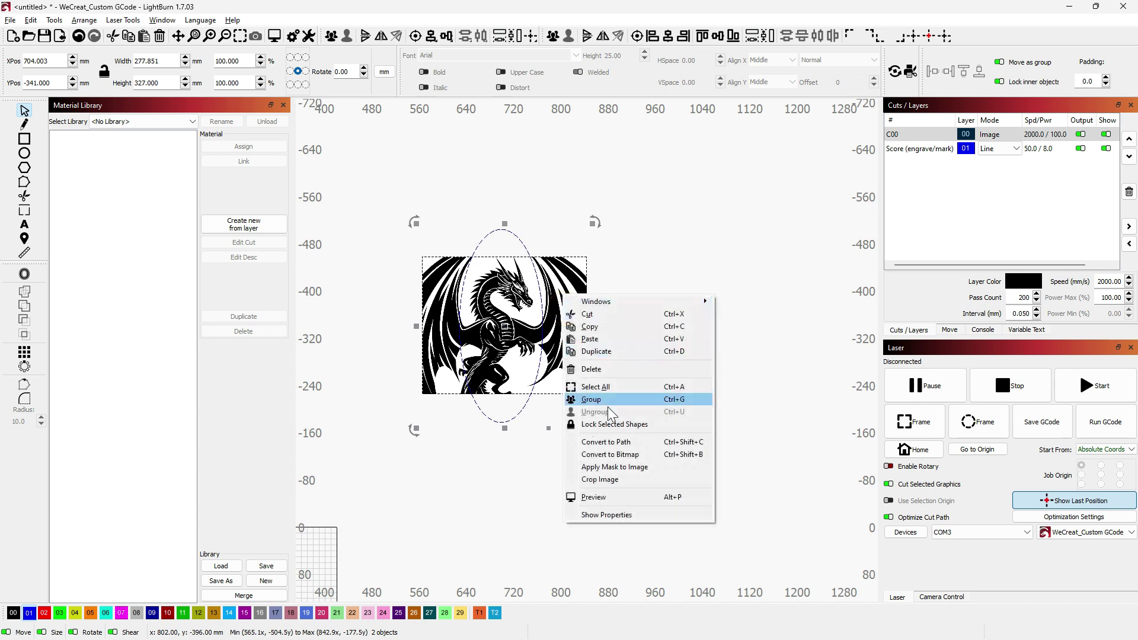
click(632, 466)
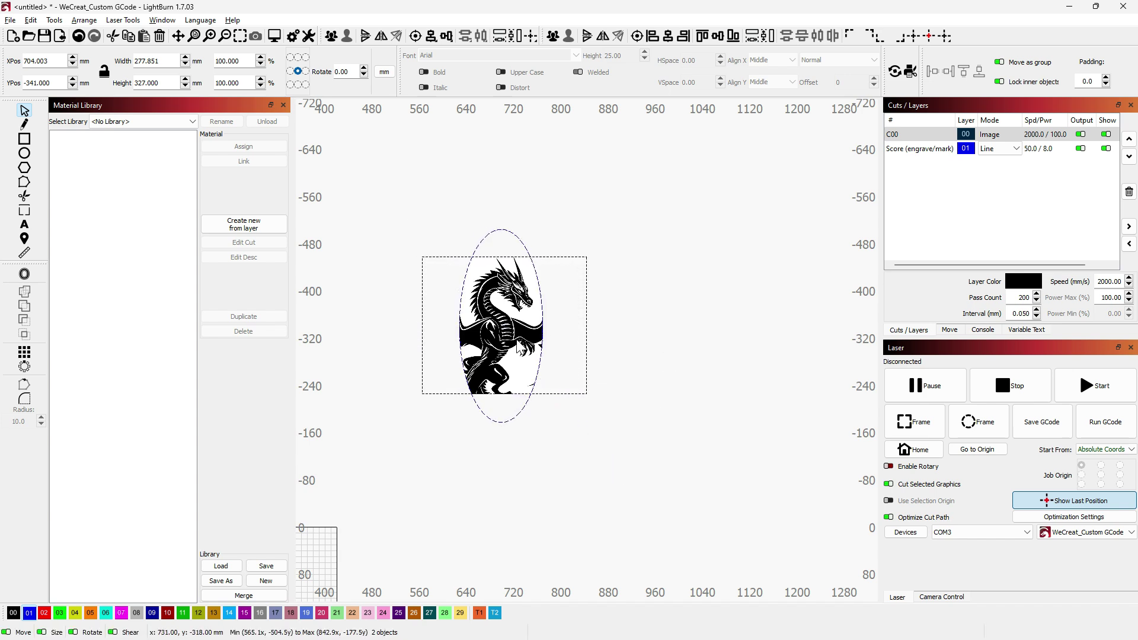
- Shift the image slightly inside the ellipse mask to about X 710 mm, Y -344 mm and flatten the mask
click(593, 343)
drag(520, 342, 524, 341)
right_click(546, 353)
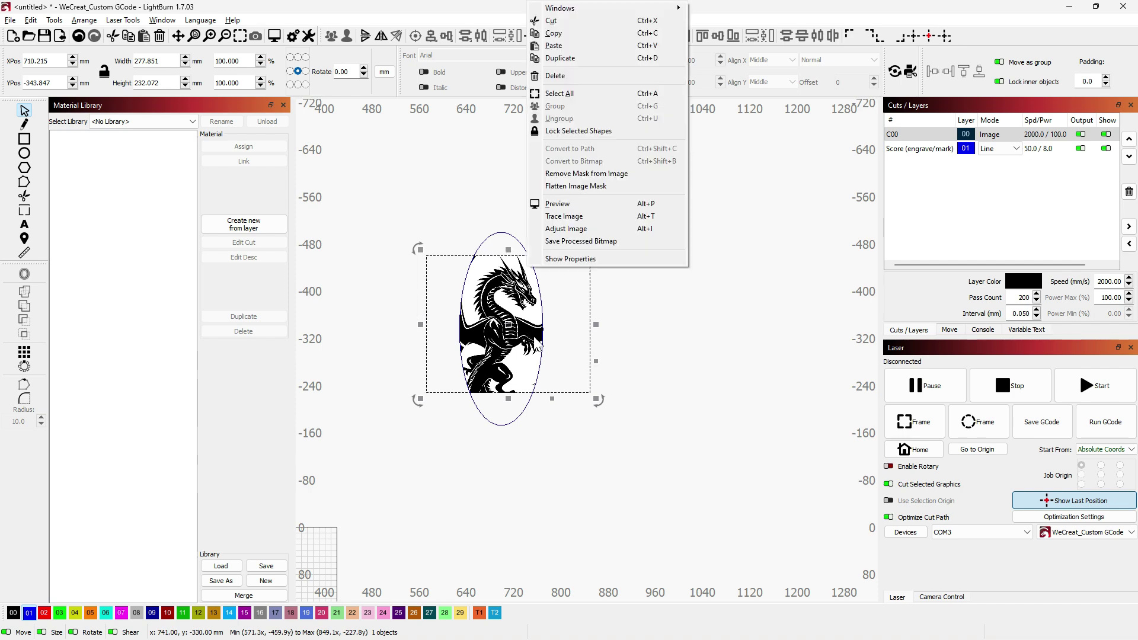
click(612, 183)
click(708, 317)
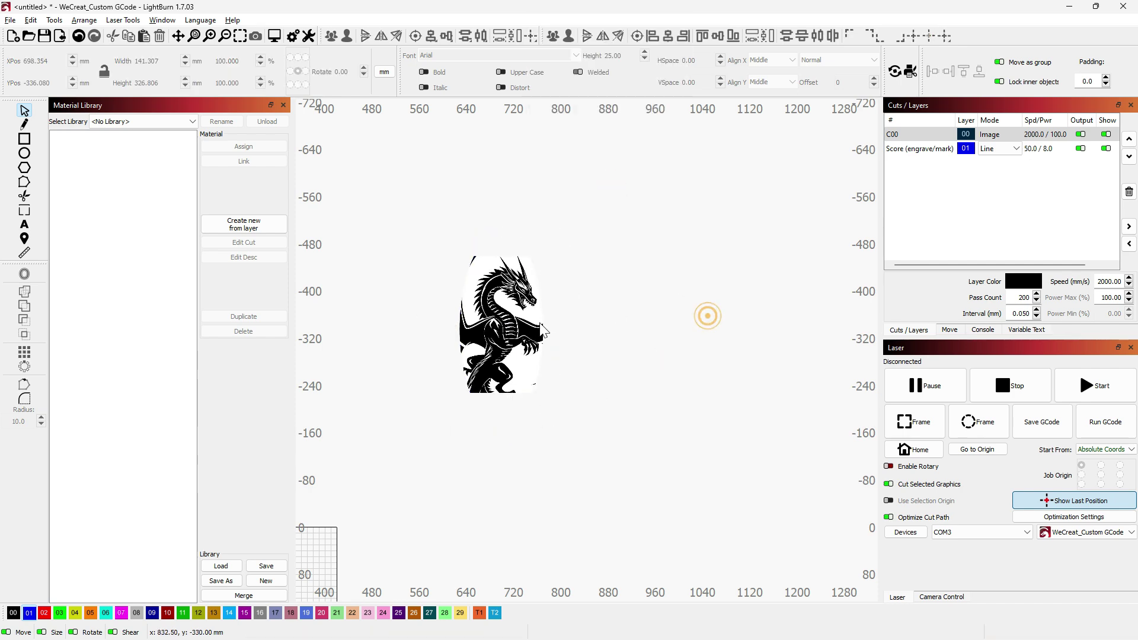
- Move the flattened oval dragon image to about X 674 mm, Y -231 mm and inspect its cropped edges
drag(500, 325, 485, 388)
click(602, 402)
scroll(438, 339, up, 3)
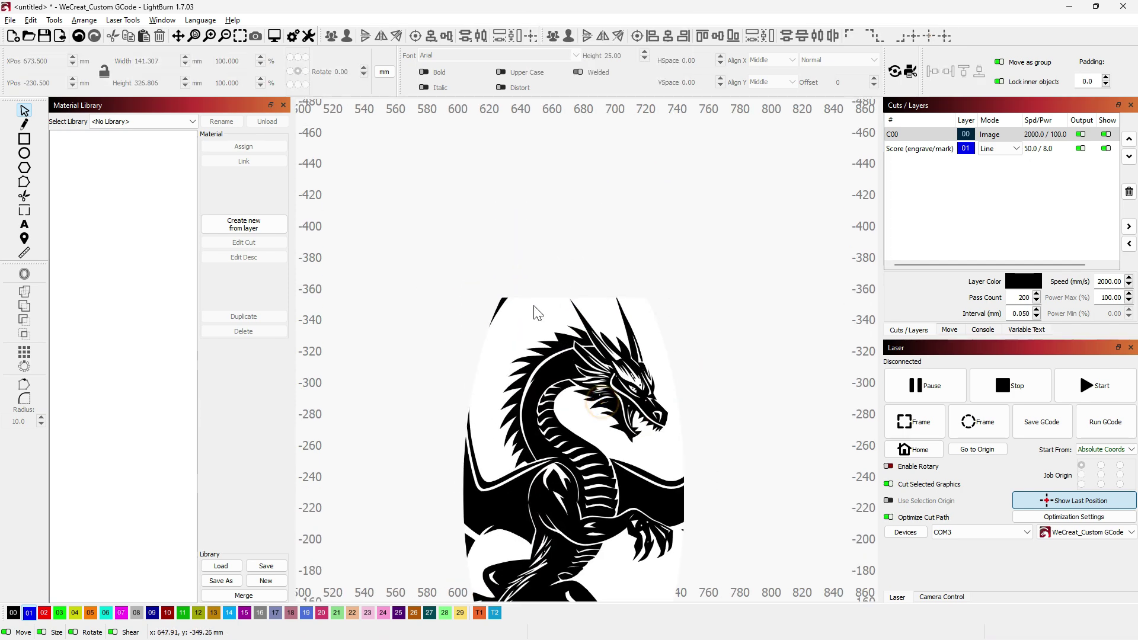
scroll(617, 468, down, 3)
scroll(603, 464, down, 4)
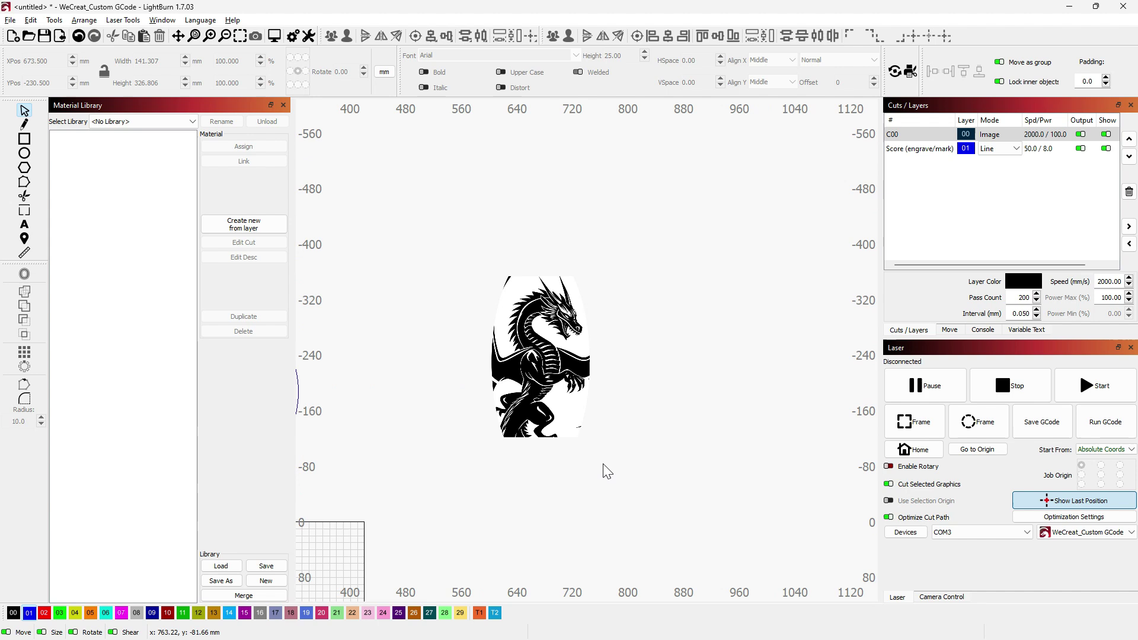
click(581, 443)
drag(581, 443, 581, 436)
- Undo the oval masking, the image moves and both flattenings, back to the editable rectangle mask
key(ctrl+z)
key(ctrl+z)
key(ctrl+z)
key(ctrl+z)
key(ctrl+z)
key(ctrl+z)
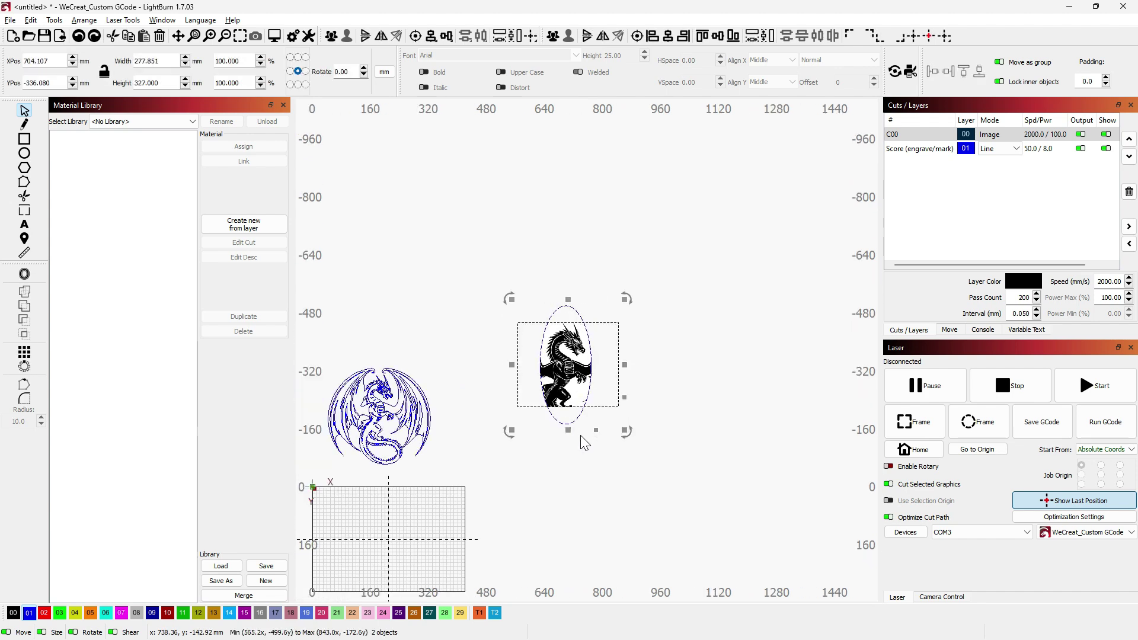
key(ctrl+z)
key(ctrl+z)
key(ctrl+z)
key(ctrl+z)
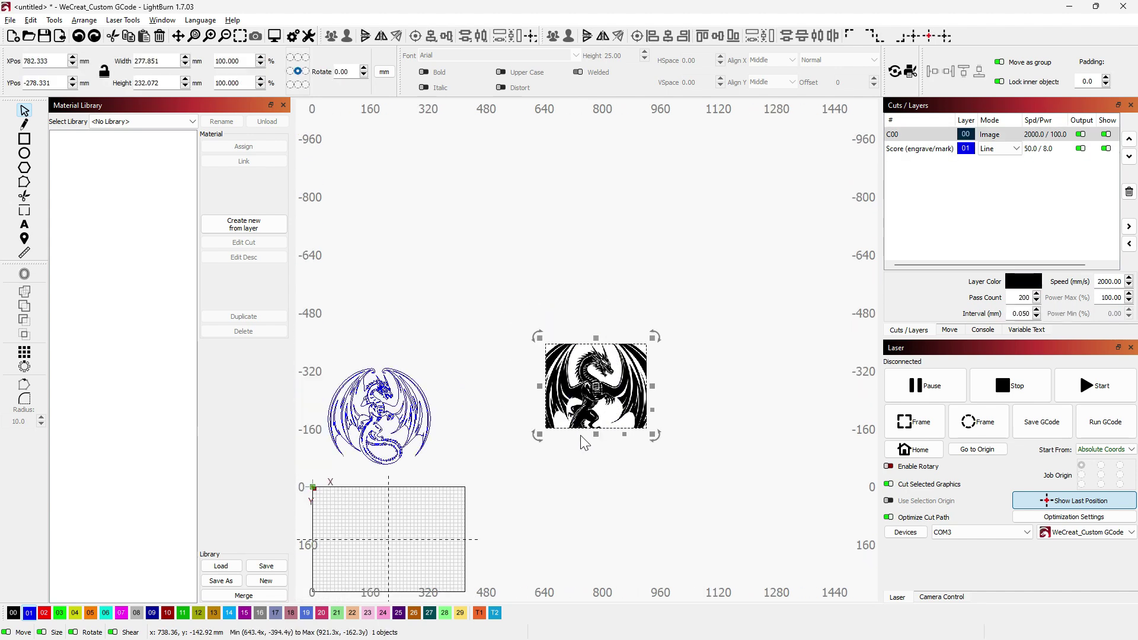
key(ctrl+z)
key(ctrl+z)
key(ctrl+z)
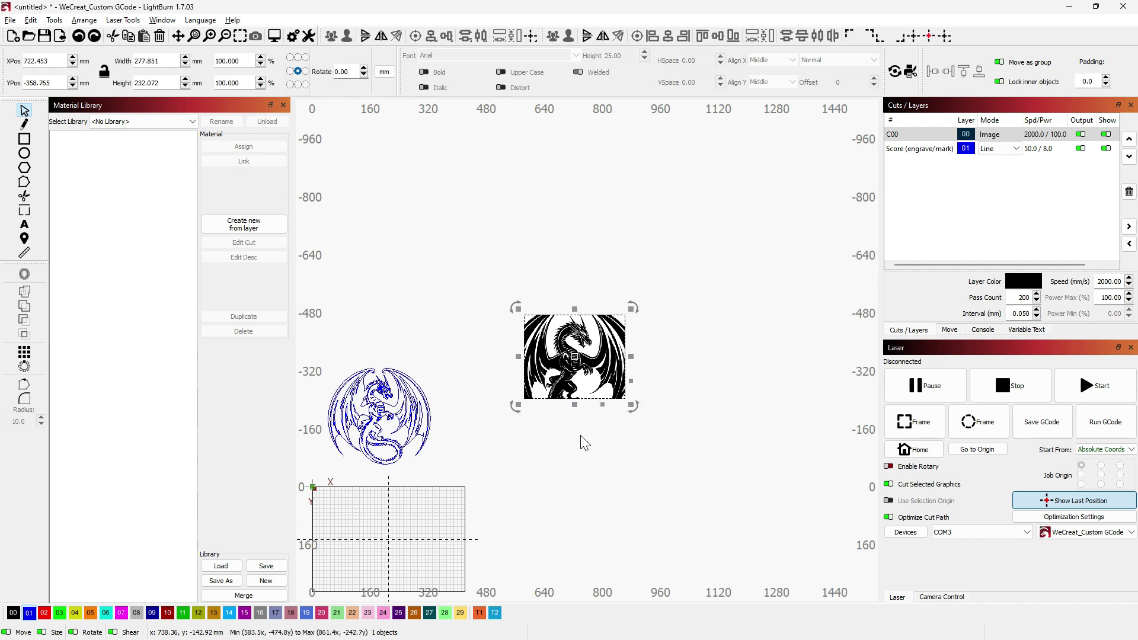
key(ctrl+z)
key(ctrl+z)
key(ctrl+z)
key(ctrl+z)
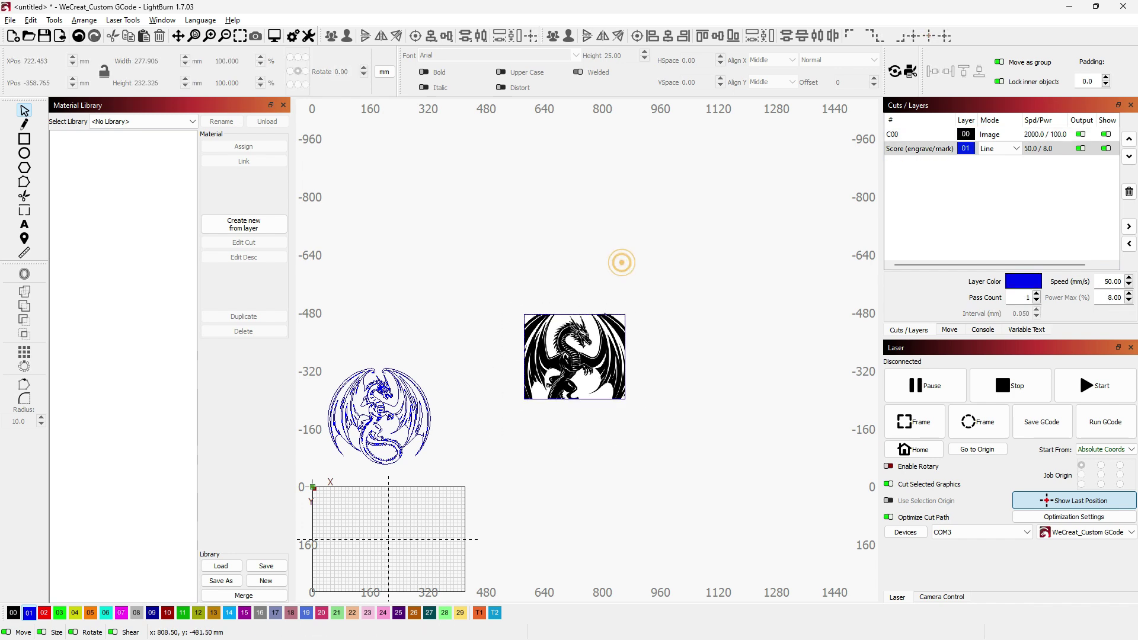
- Reposition the dragon image within the rectangle mask to about X 725 mm, Y -309 mm and deselect it
click(593, 326)
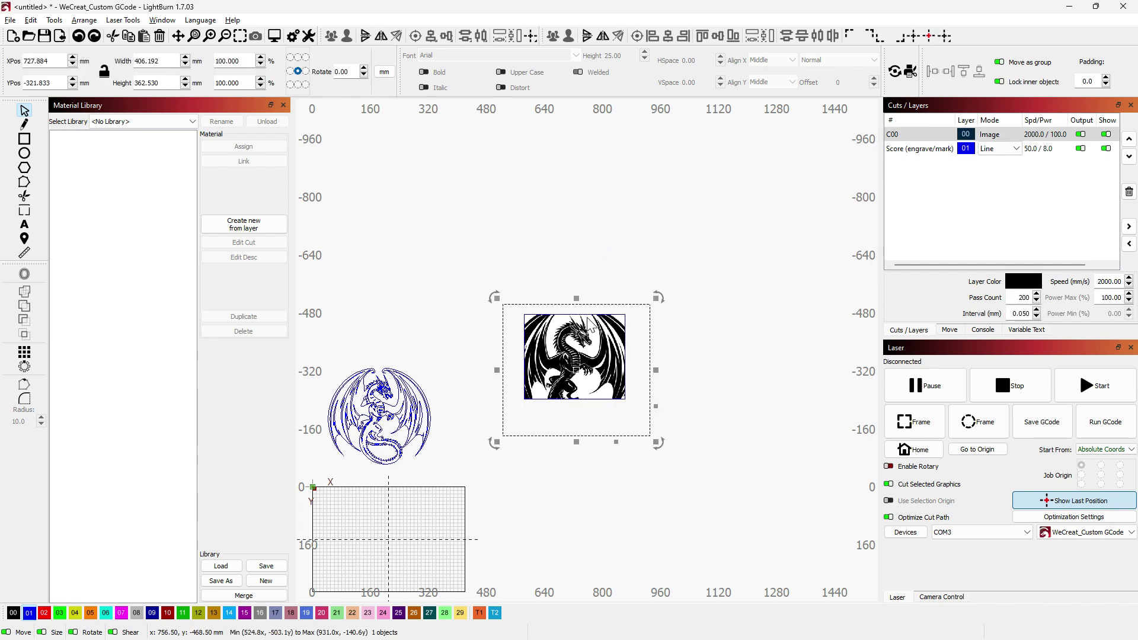
click(711, 348)
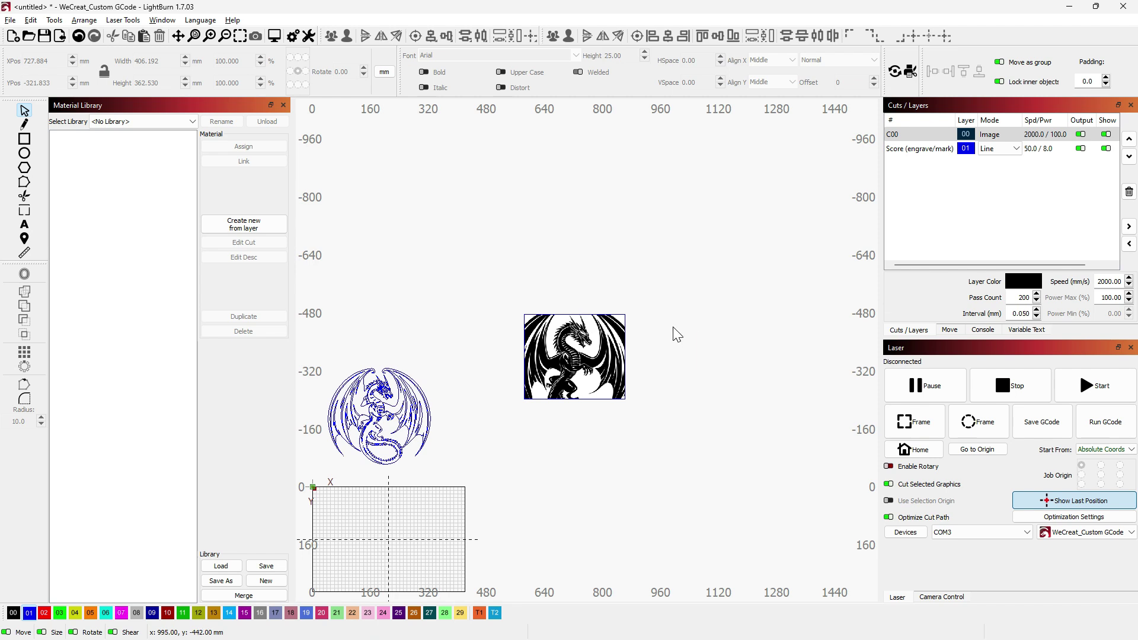
drag(600, 360, 601, 370)
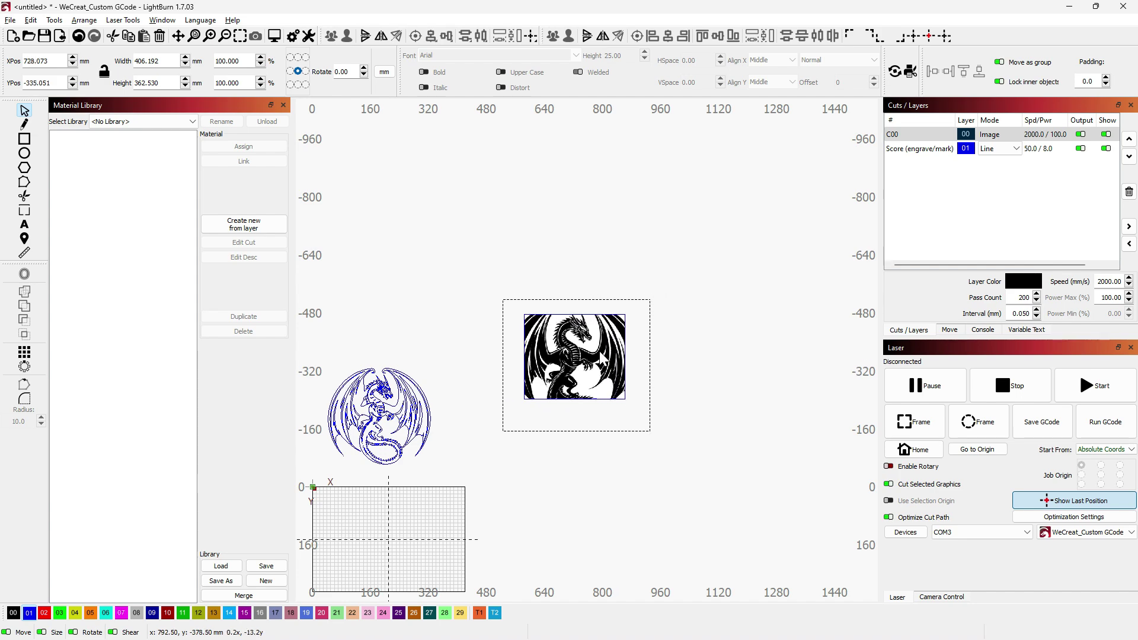
click(776, 254)
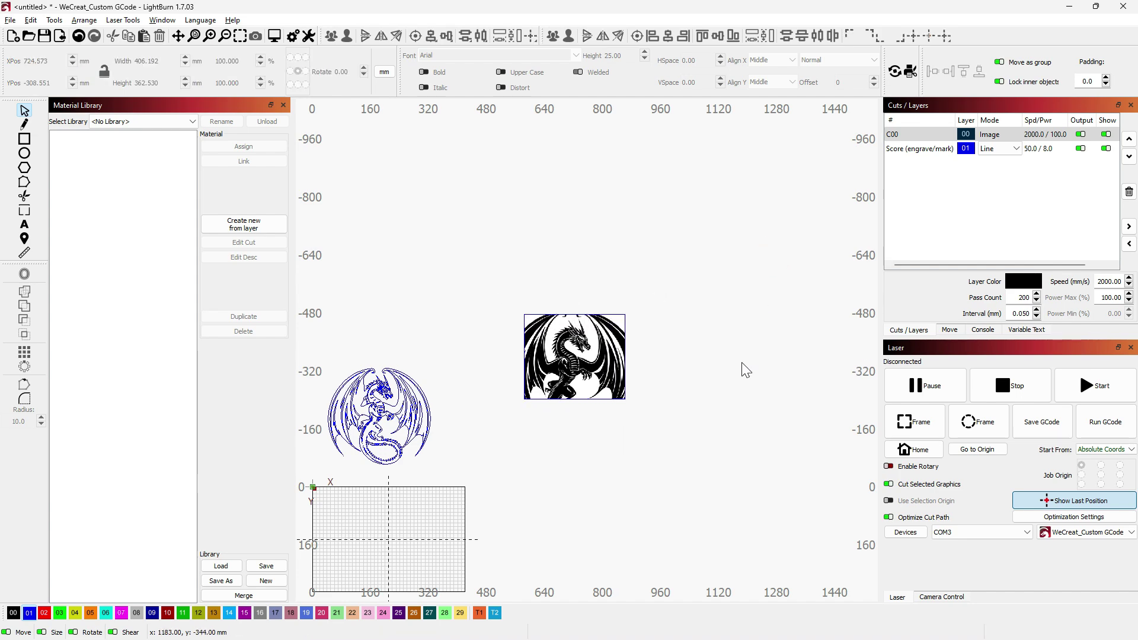